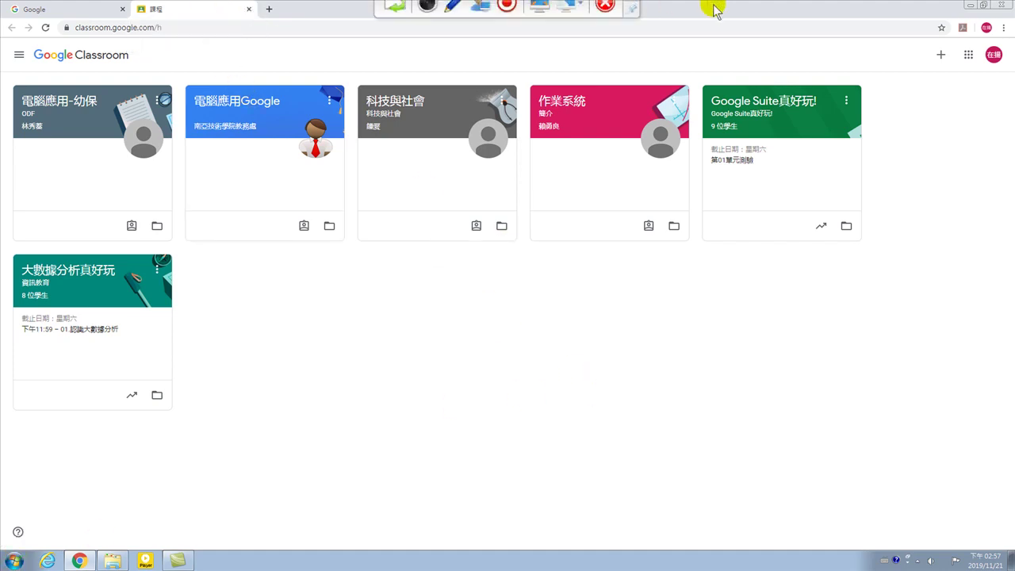
Close Chrome's Google tab and minimize the browser to reveal the Windows desktop.
click(970, 9)
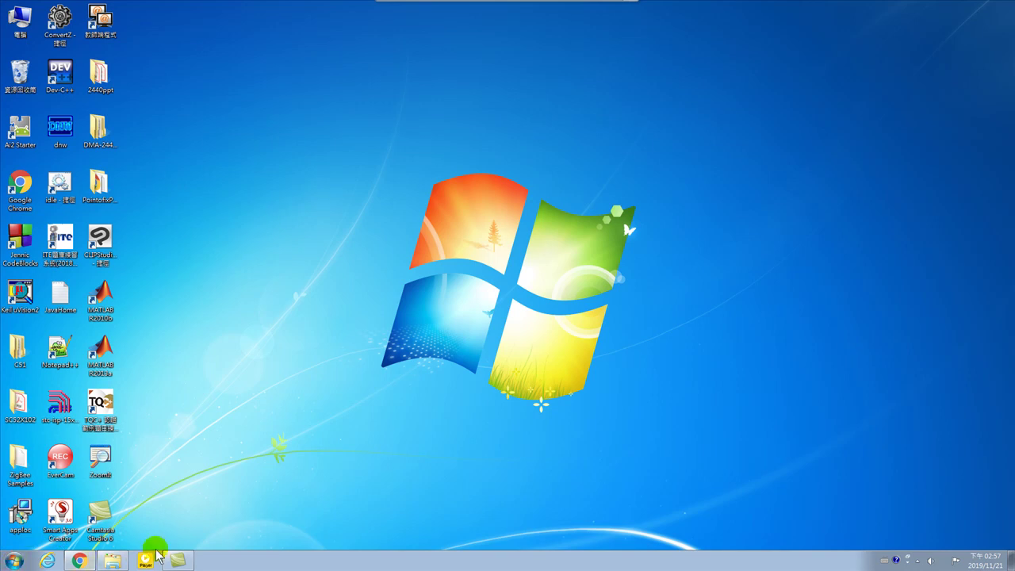
click(79, 561)
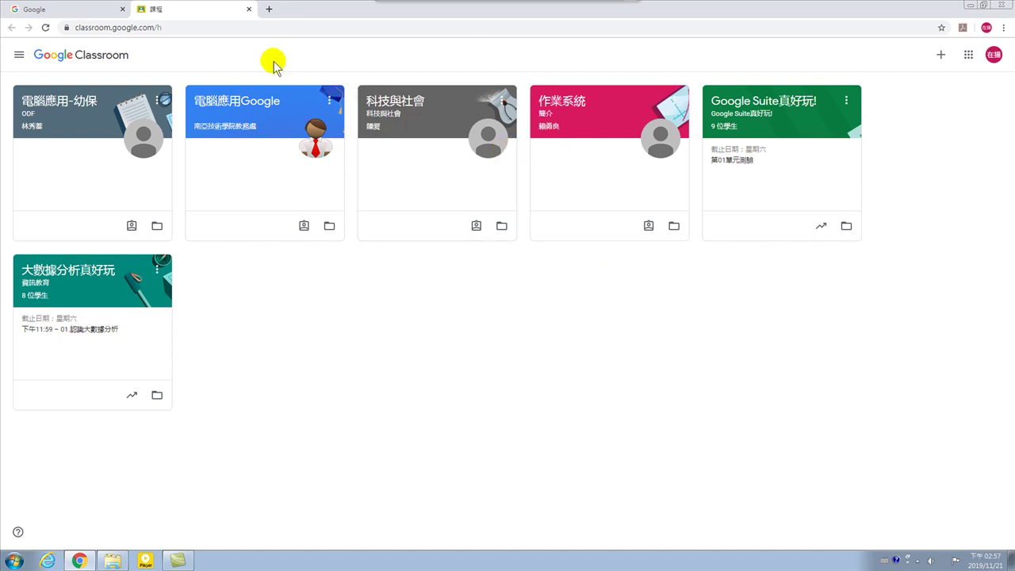
middle_click(60, 9)
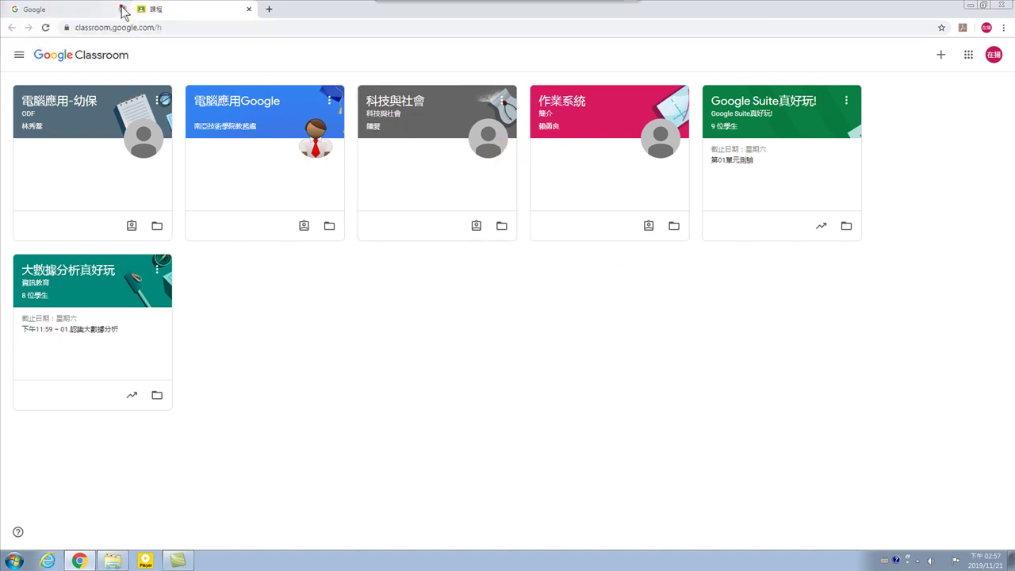
click(969, 6)
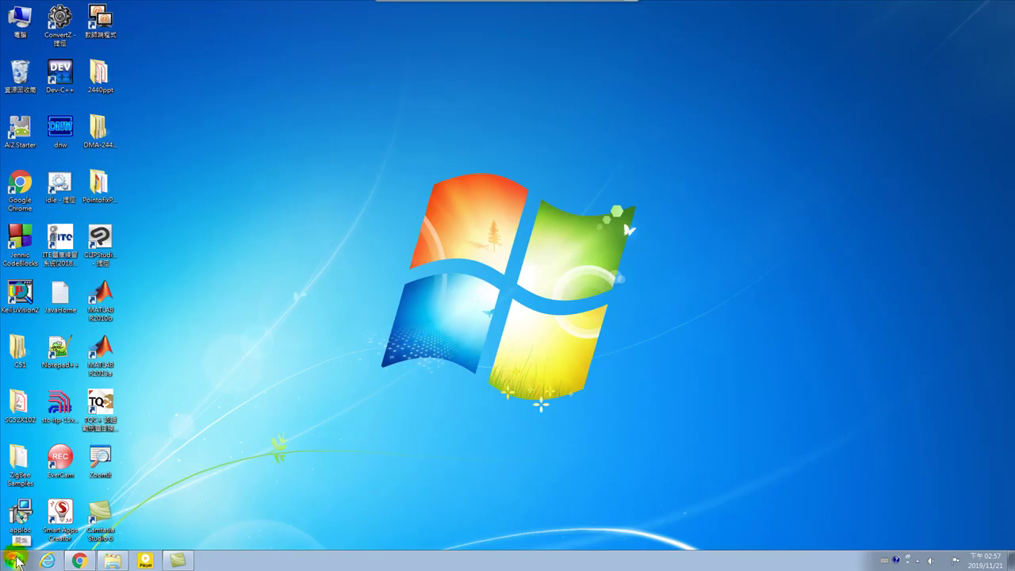
Launch Microsoft PowerPoint 2010 from Start > All Programs > Microsoft Office.
click(12, 561)
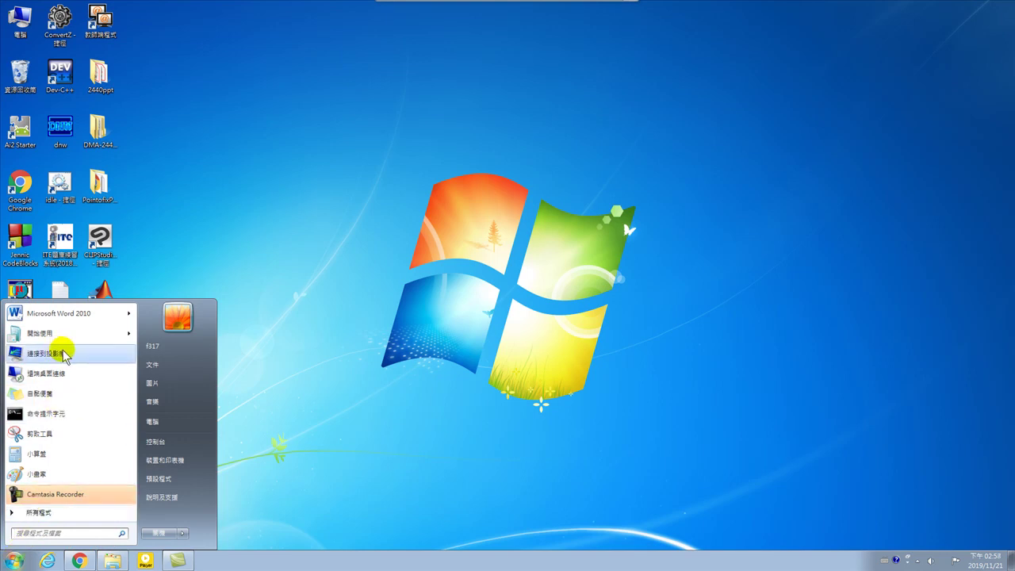
click(43, 517)
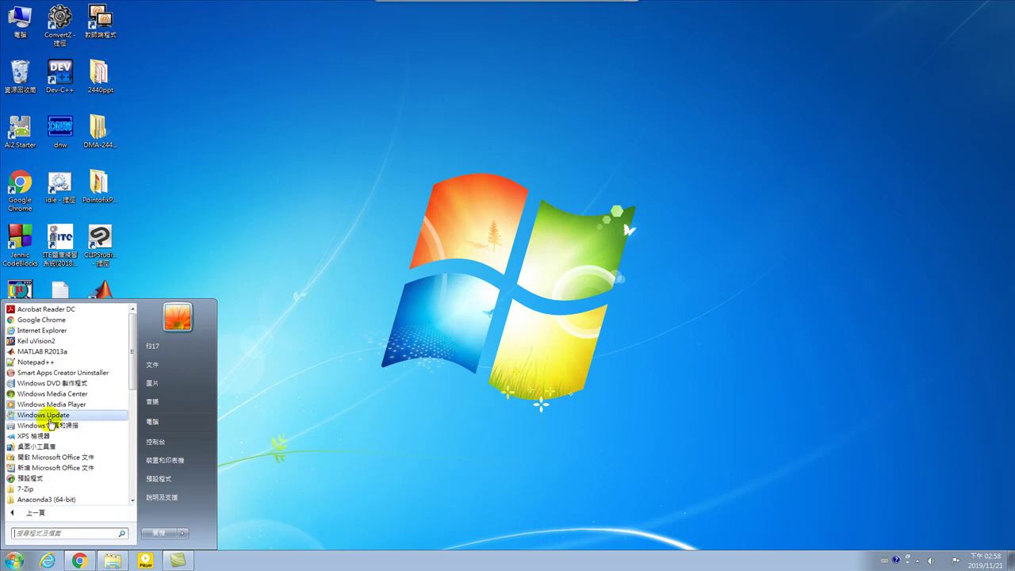
scroll(54, 429, down, 5)
scroll(51, 420, down, 1)
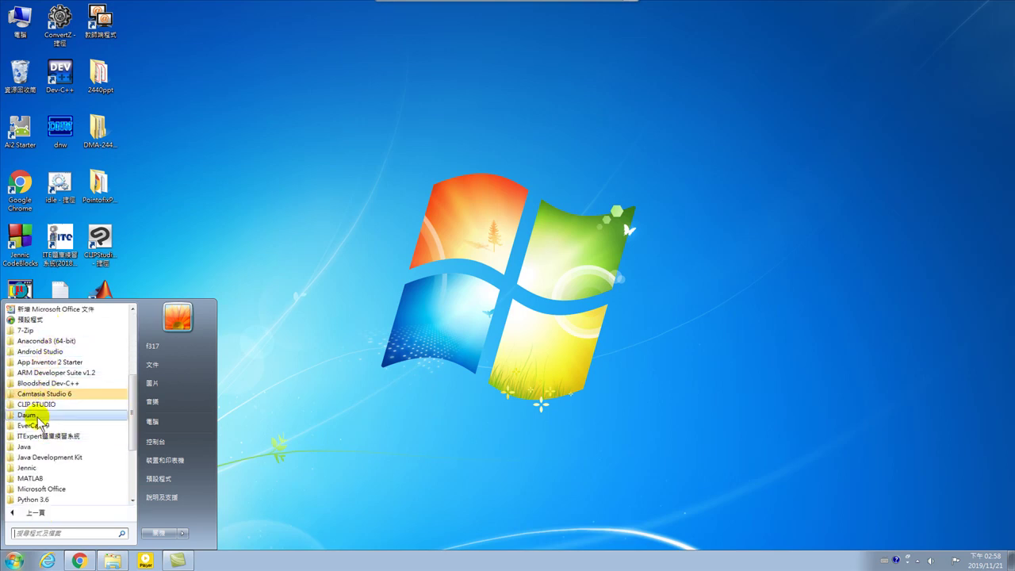
scroll(52, 436, down, 1)
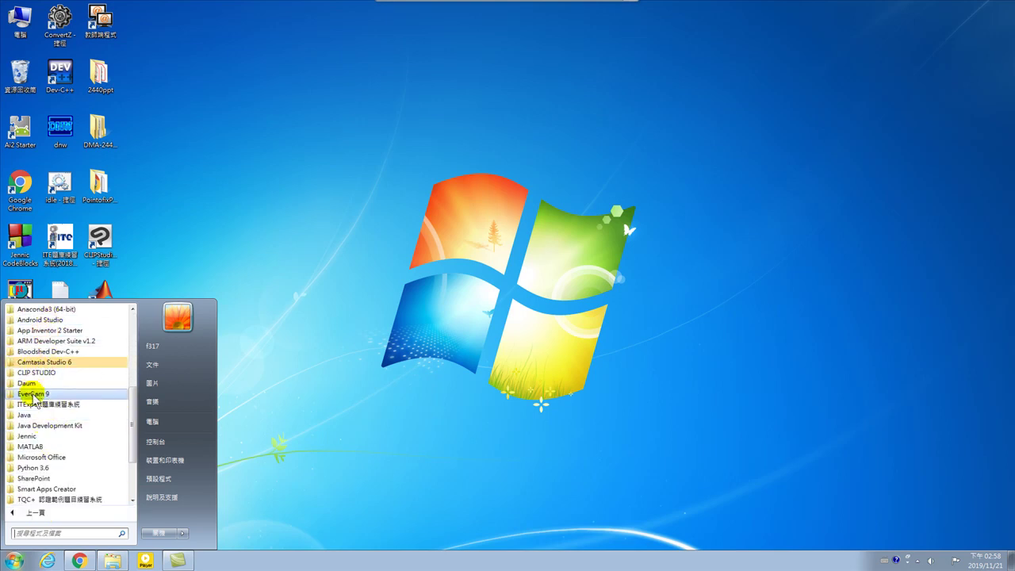
scroll(40, 448, up, 1)
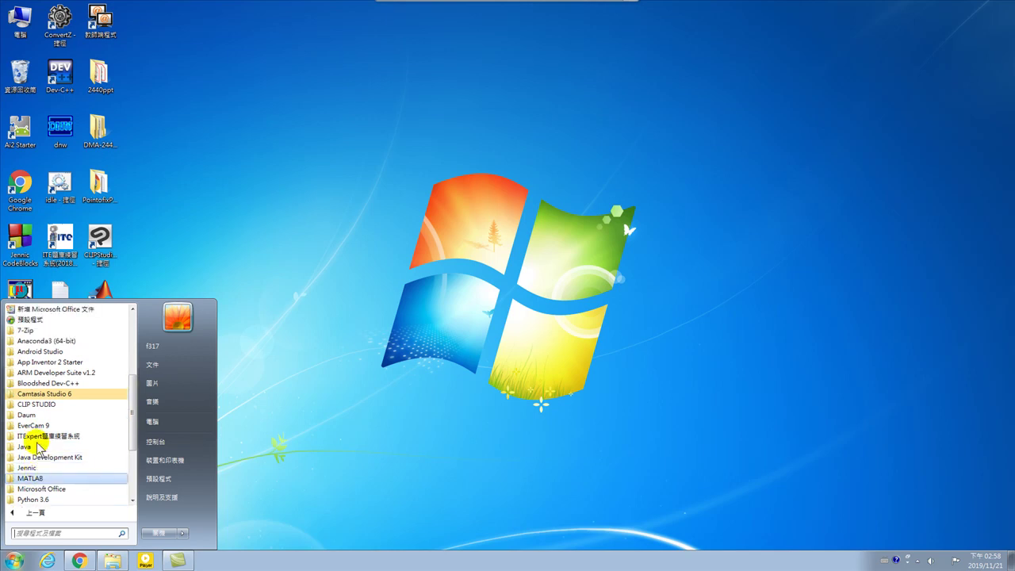
scroll(40, 447, down, 1)
click(40, 456)
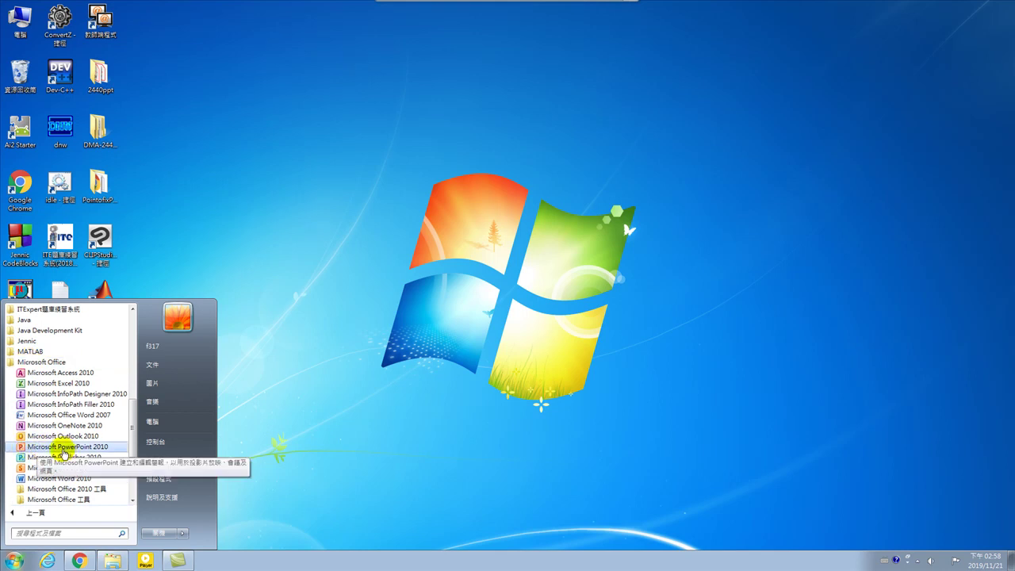
click(77, 447)
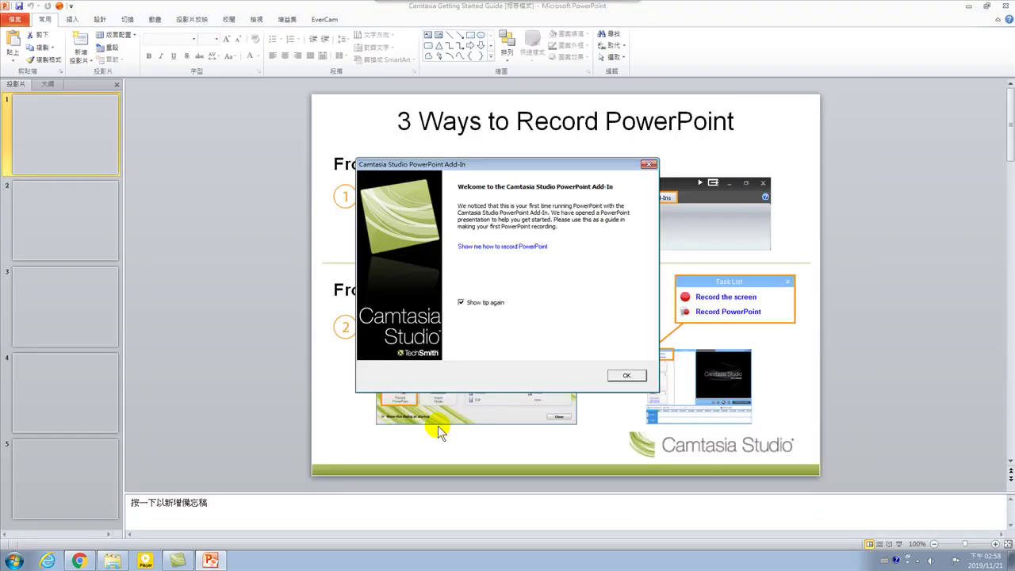
Dismiss the Camtasia add-in welcome message and go to the File Info view.
click(627, 376)
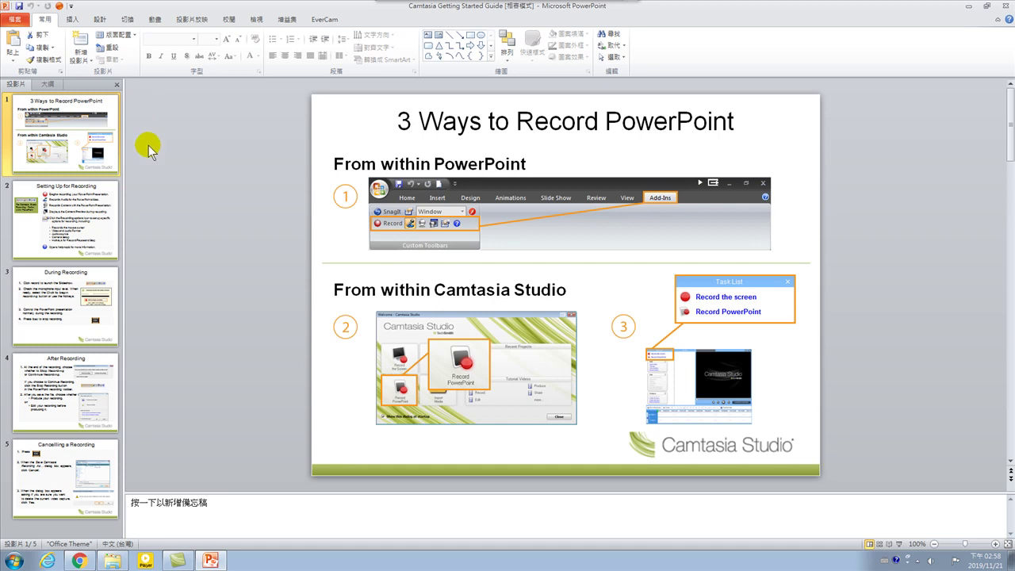
click(15, 21)
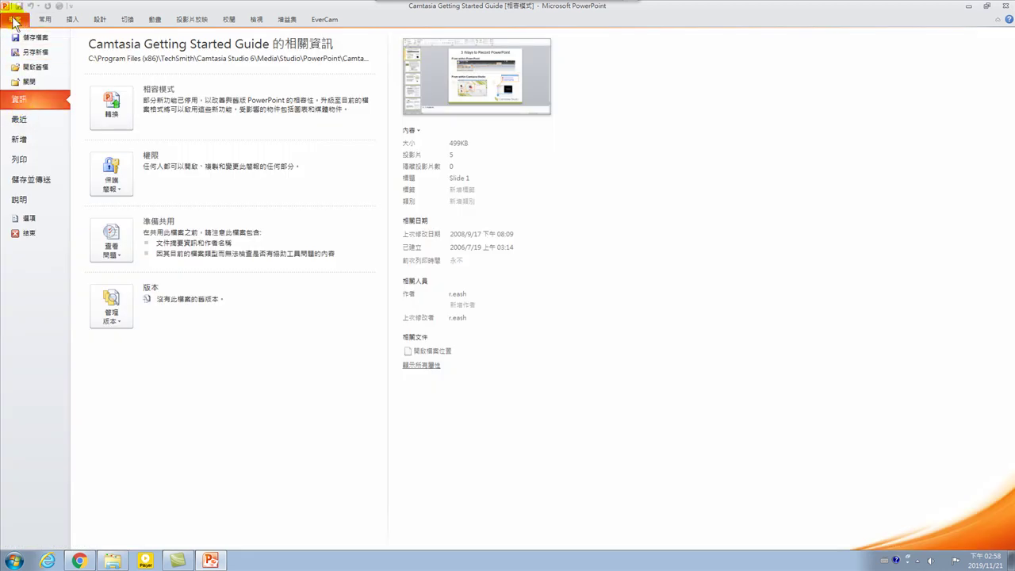
Open the New page, browse Sample Templates, then return to the templates home.
click(24, 140)
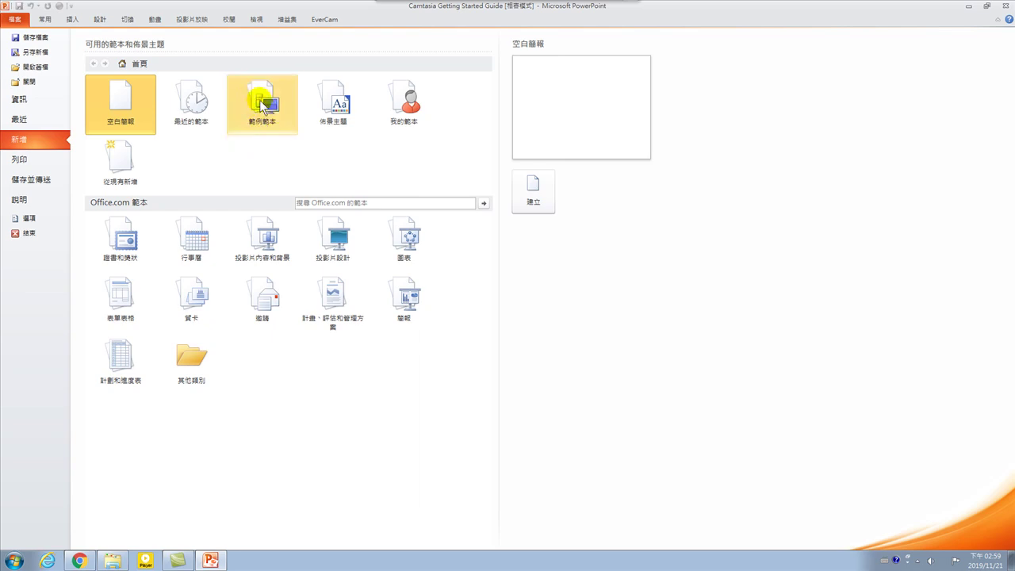
click(268, 109)
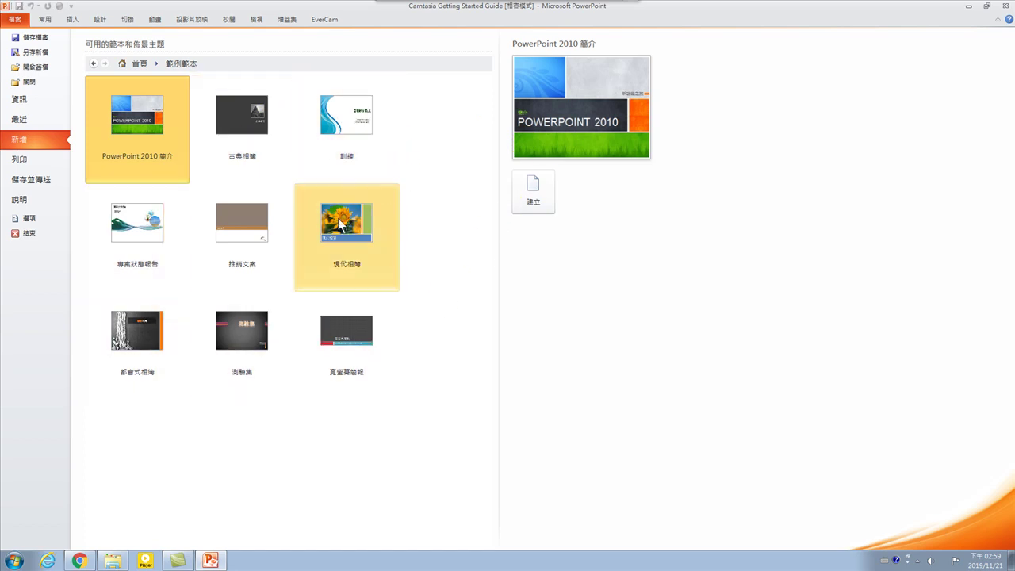
click(171, 64)
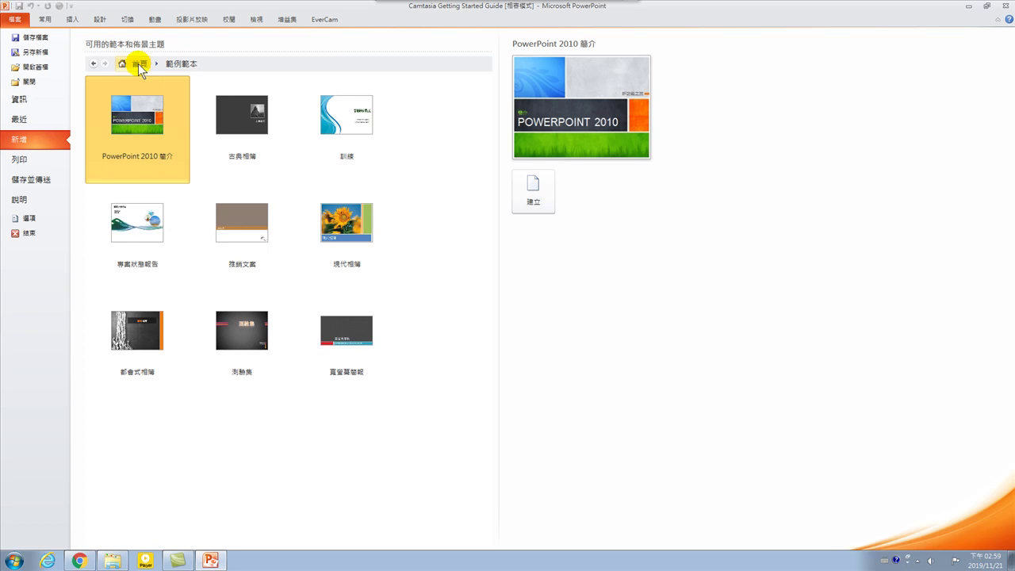
click(138, 63)
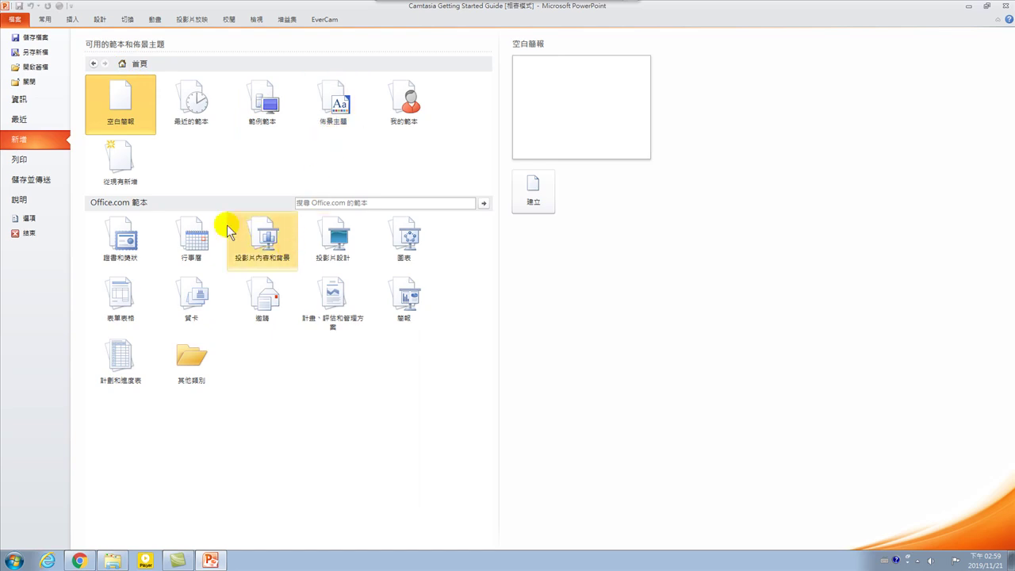
Search Office.com templates for the Chinese keyword 新產品.
click(323, 202)
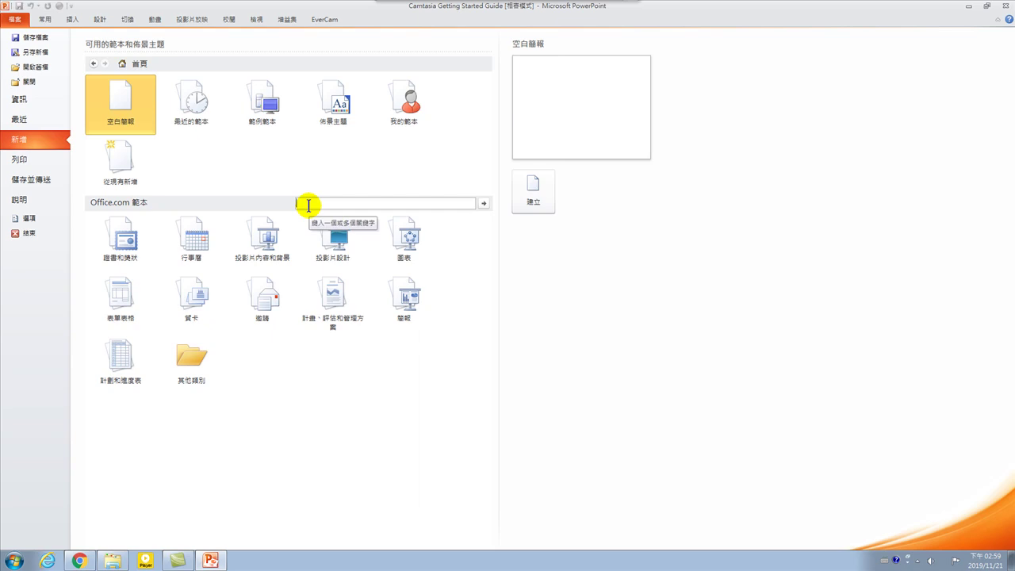
key(ctrl+shift)
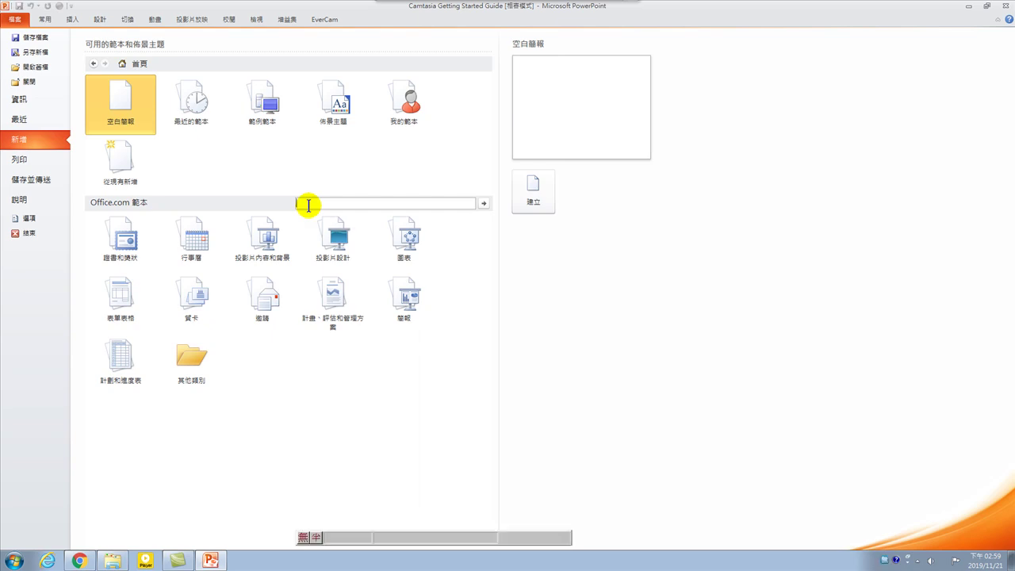
key(ctrl+shift)
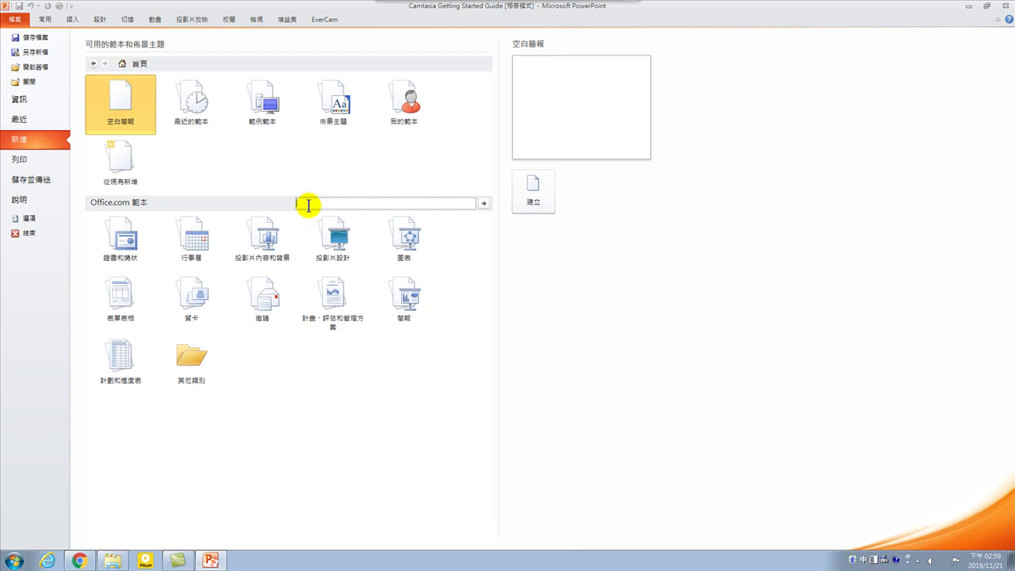
text(簡)
text(產品)
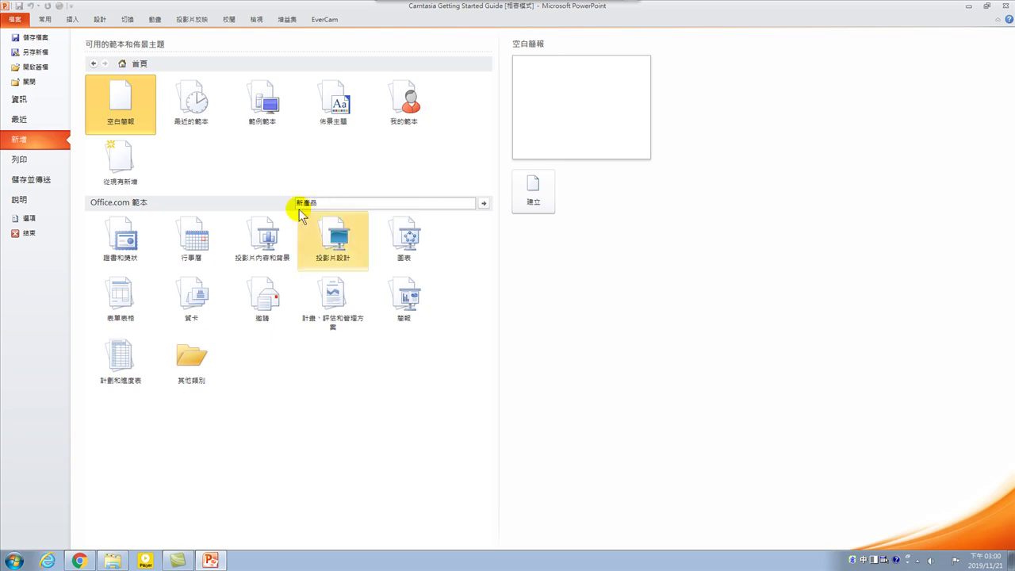
key(Return)
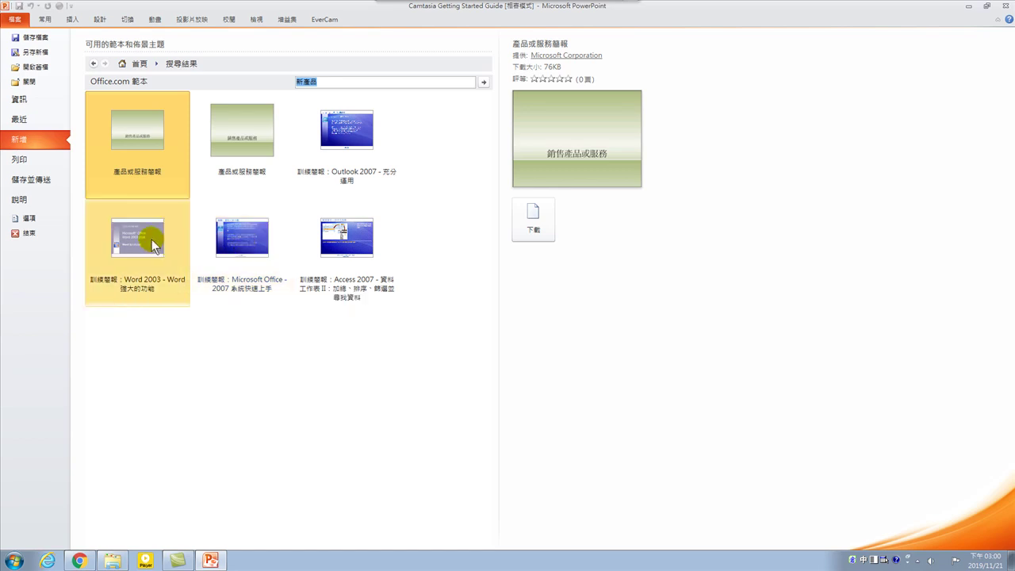
Download the Microsoft Office 2007 quick-start training template as a new presentation.
click(148, 236)
click(230, 246)
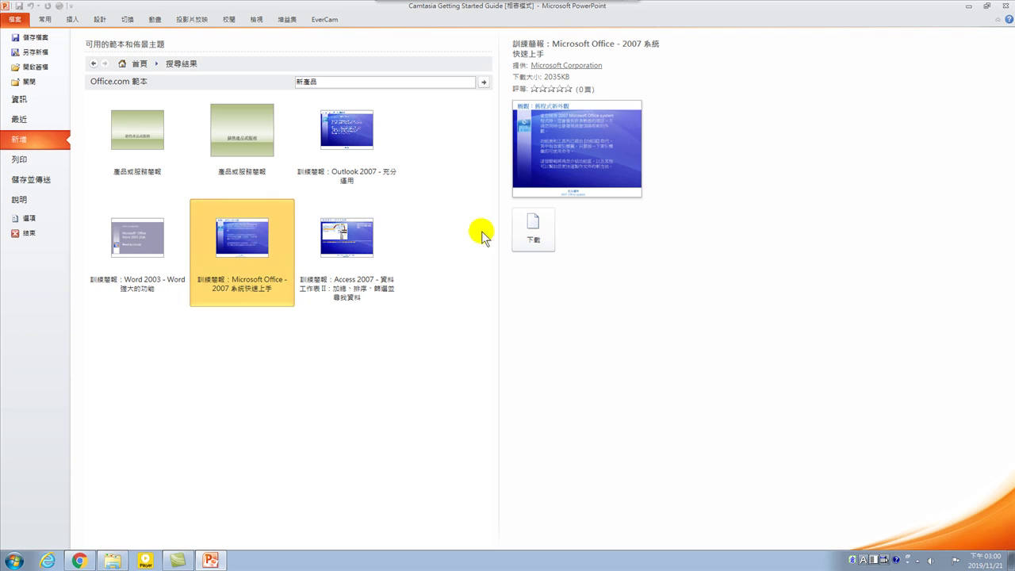
click(535, 226)
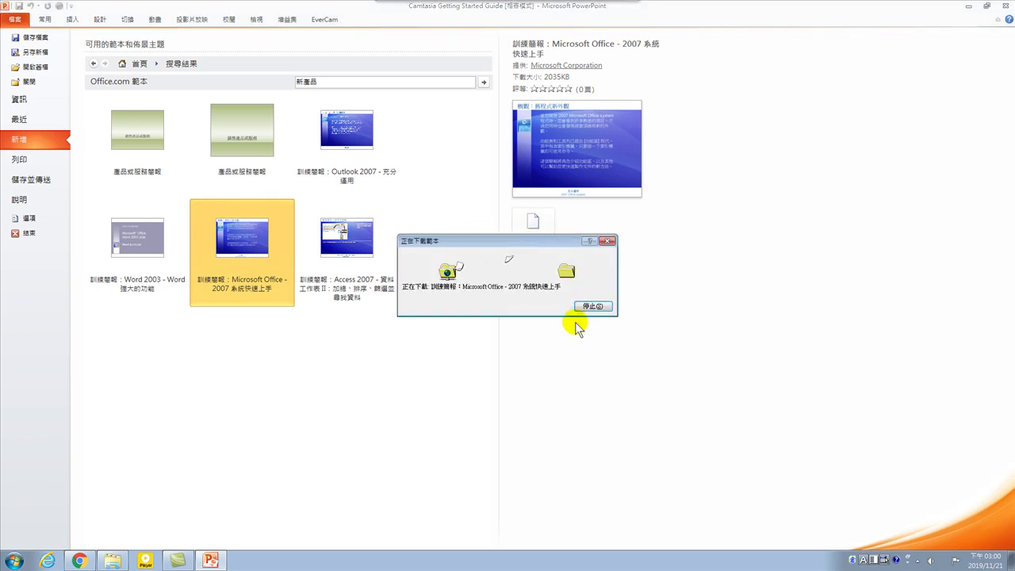
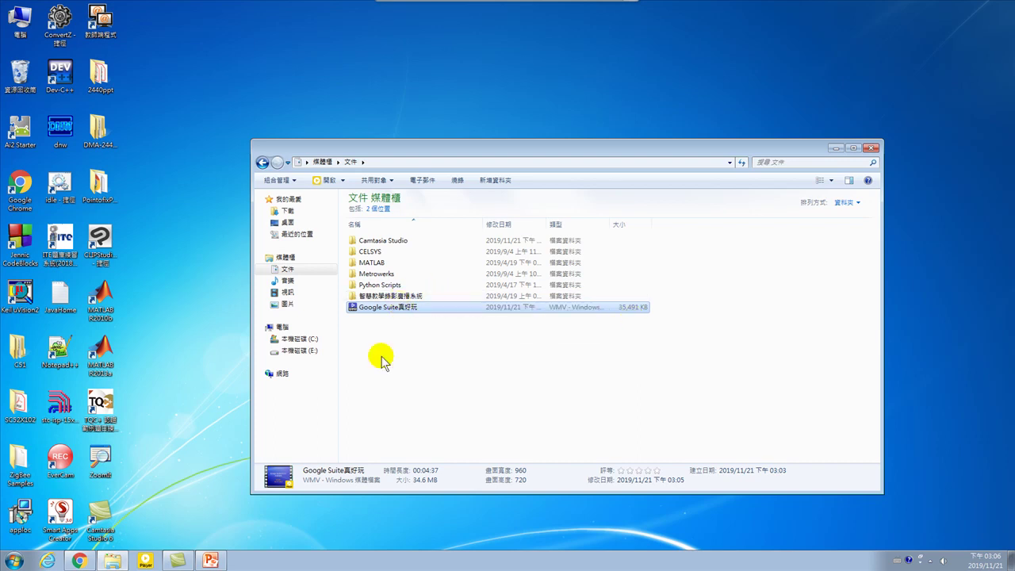
Bring the Chrome window showing Google Classroom to the front from the taskbar.
click(80, 561)
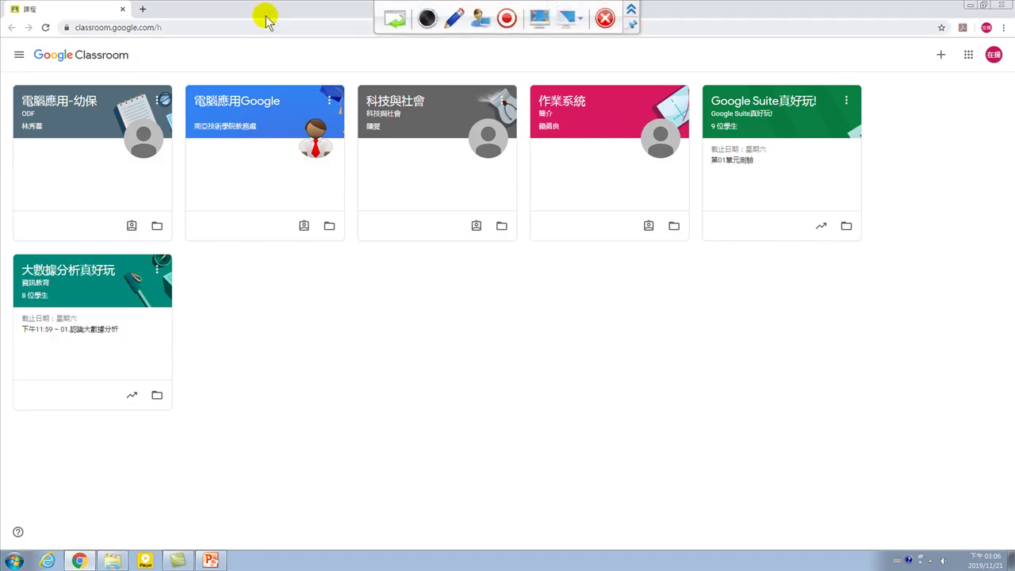
click(182, 26)
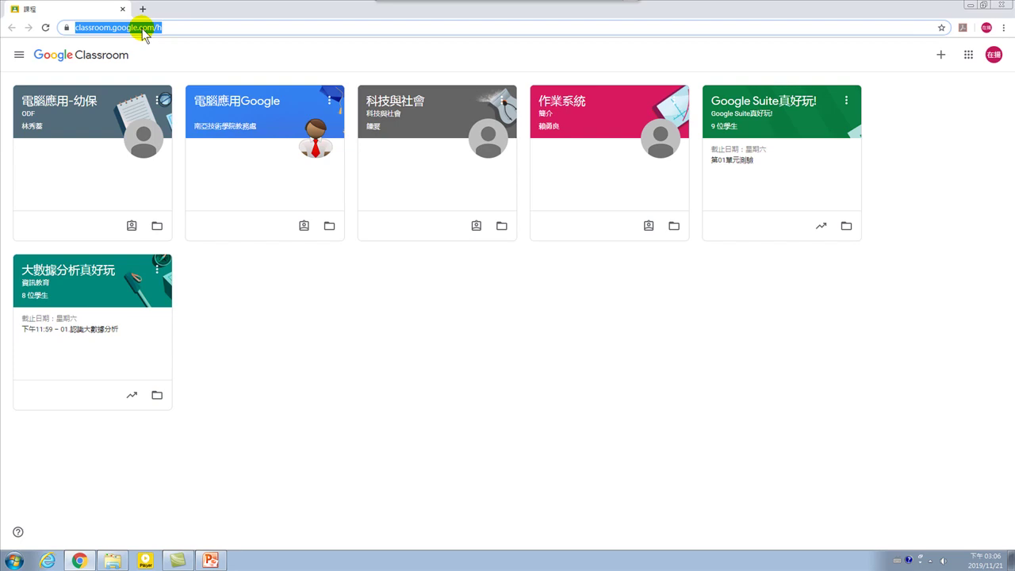
text(www.youtube.com)
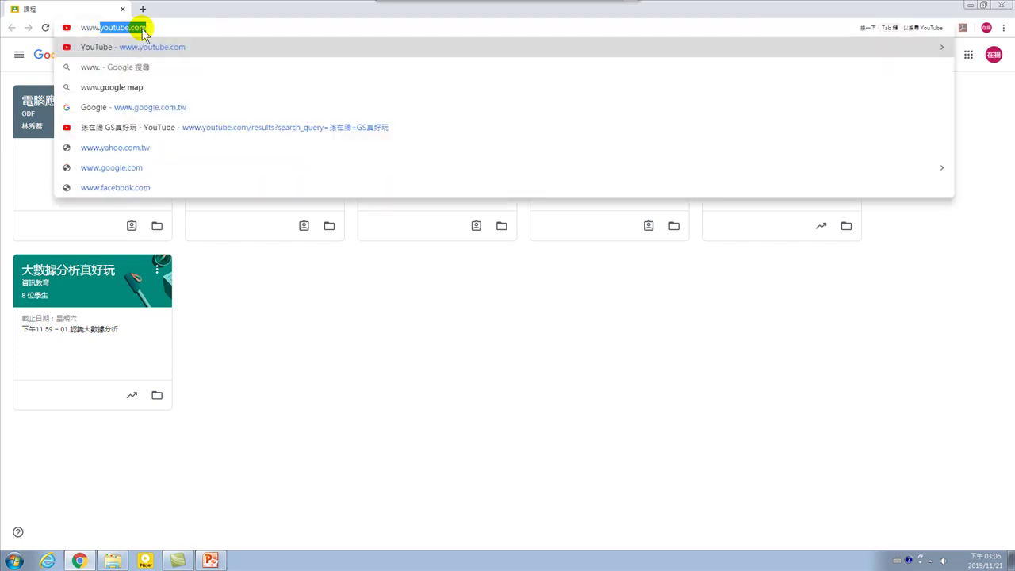
key(Return)
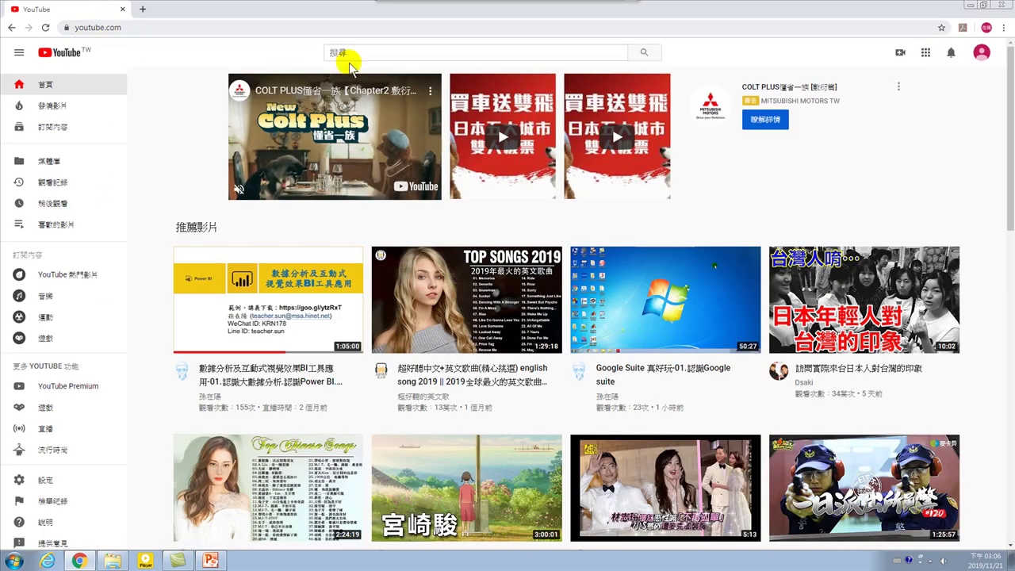
Start a video upload and create the prompted channel using the account's own name.
click(981, 54)
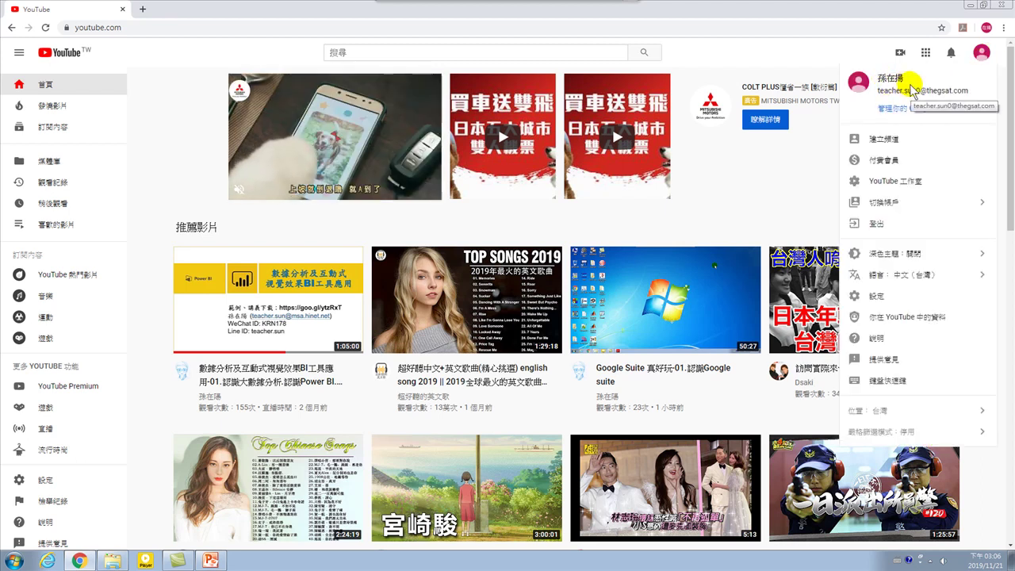
click(853, 49)
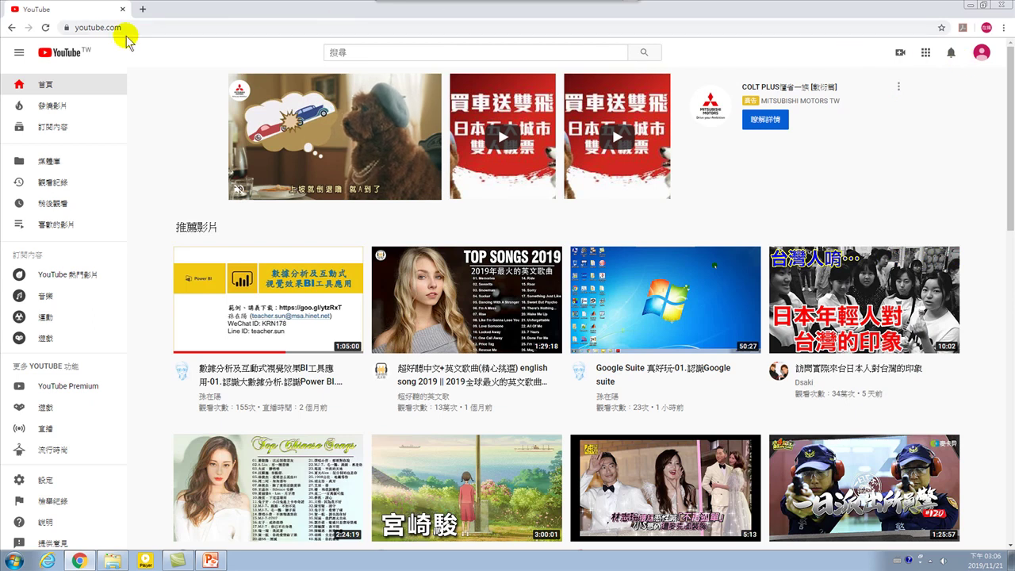
click(900, 54)
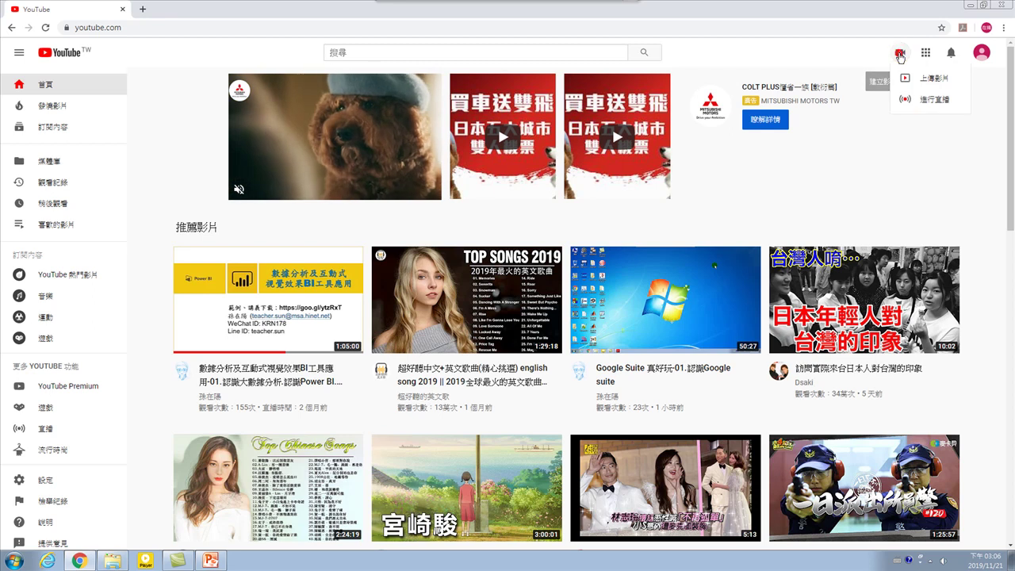
click(931, 79)
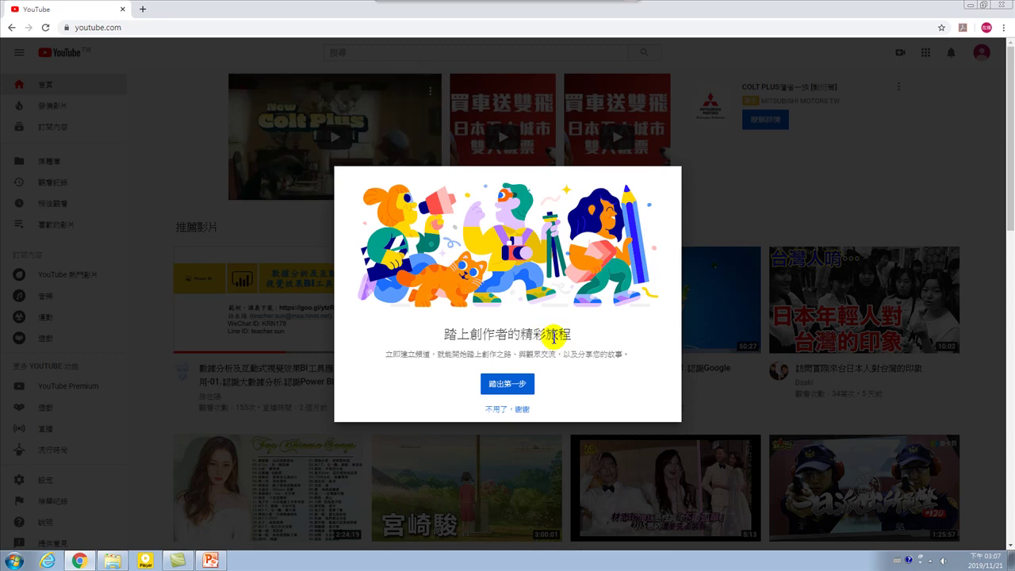
click(503, 387)
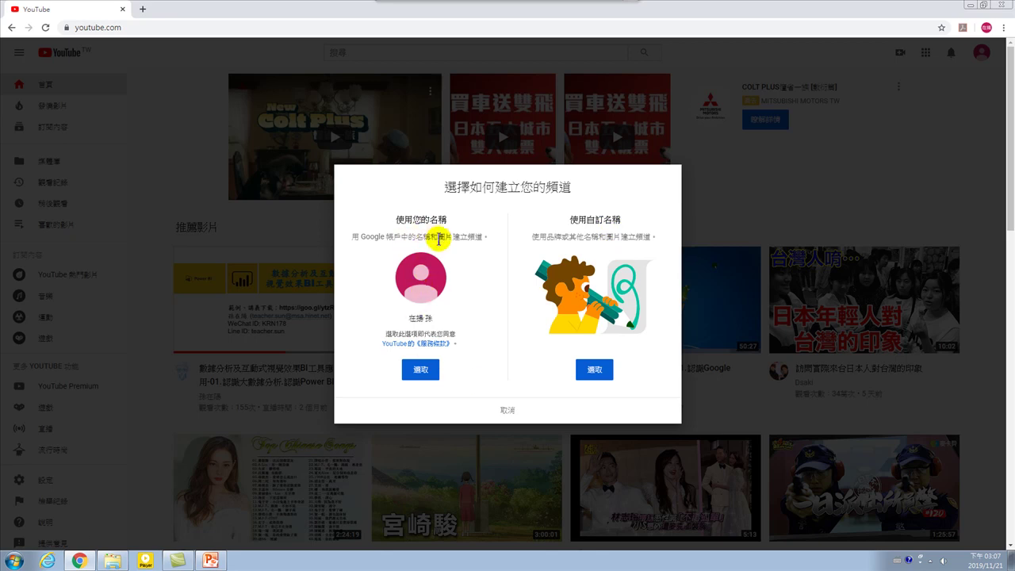
click(420, 371)
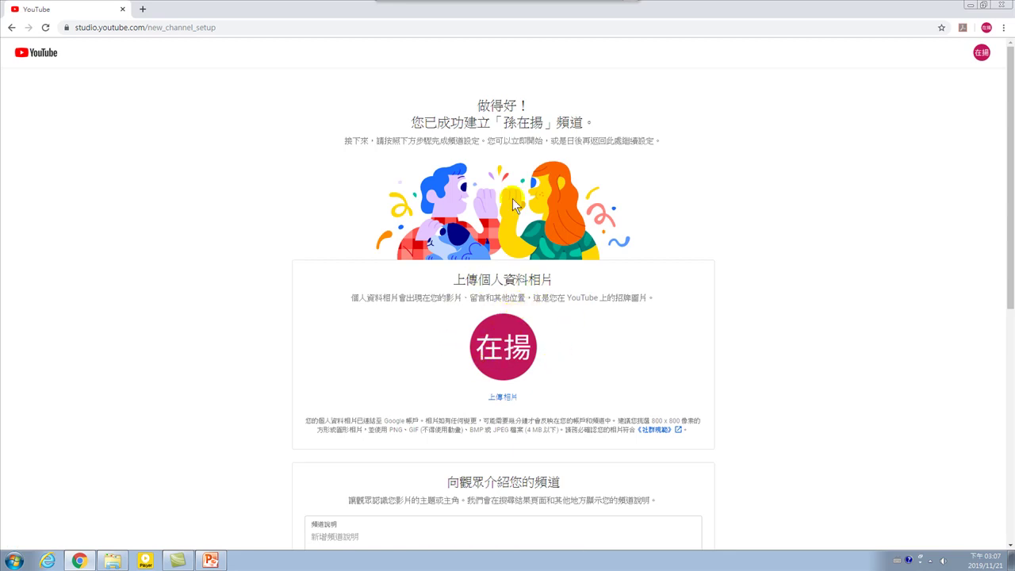
Enter 電腦教學的頻道 as the channel description and save the setup.
drag(424, 125, 588, 125)
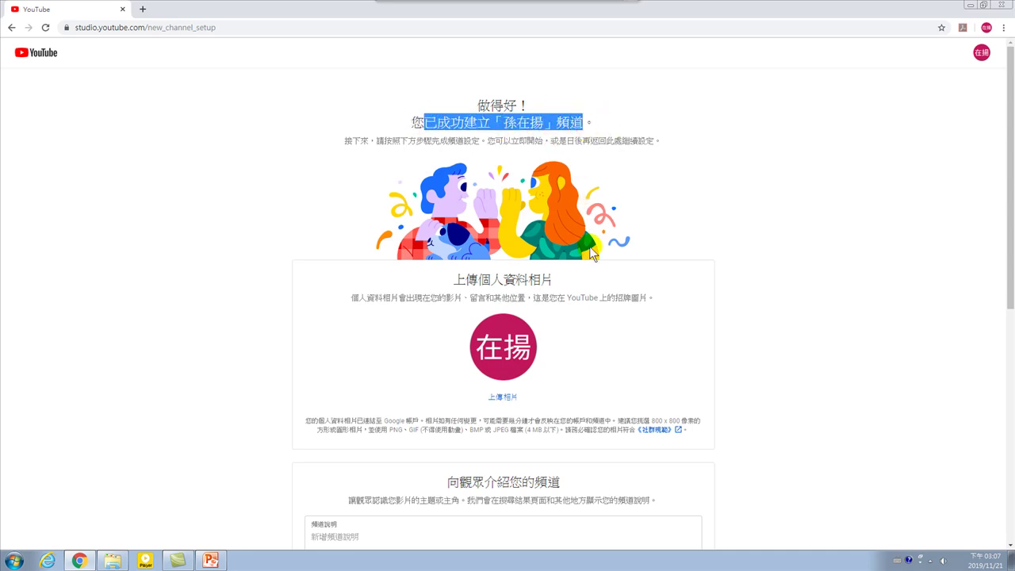
scroll(585, 370, down, 6)
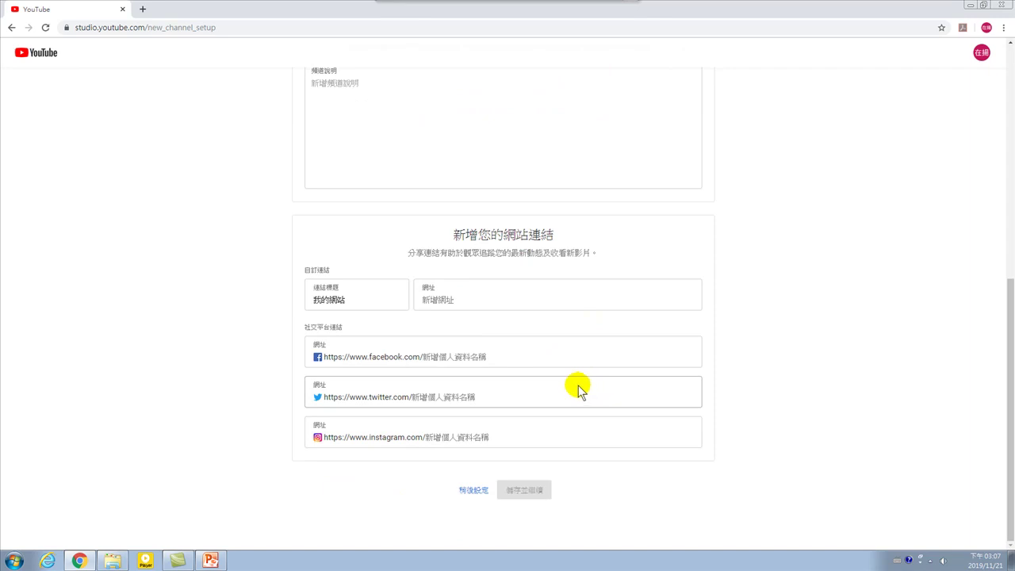
scroll(580, 387, up, 4)
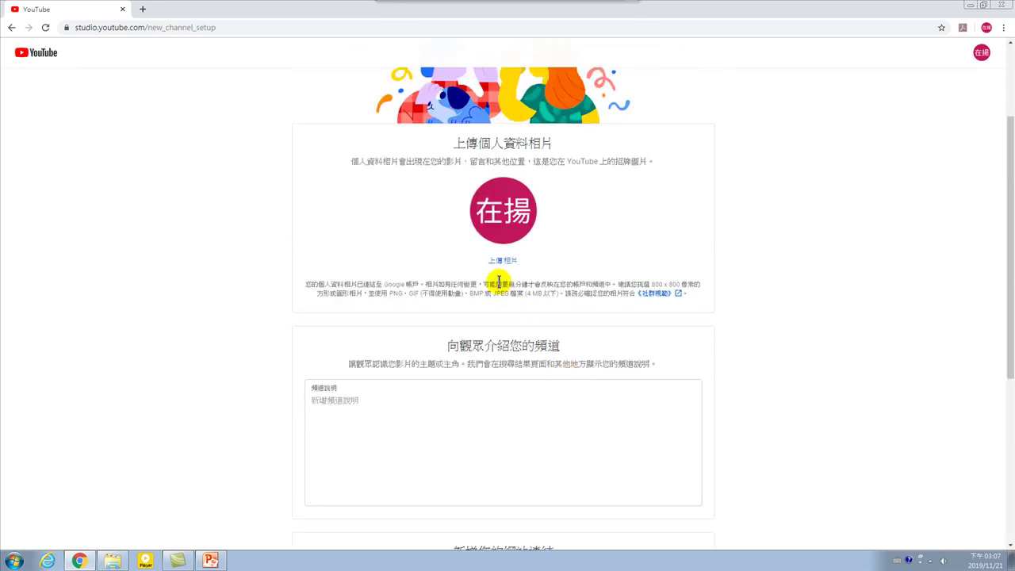
scroll(499, 285, down, 2)
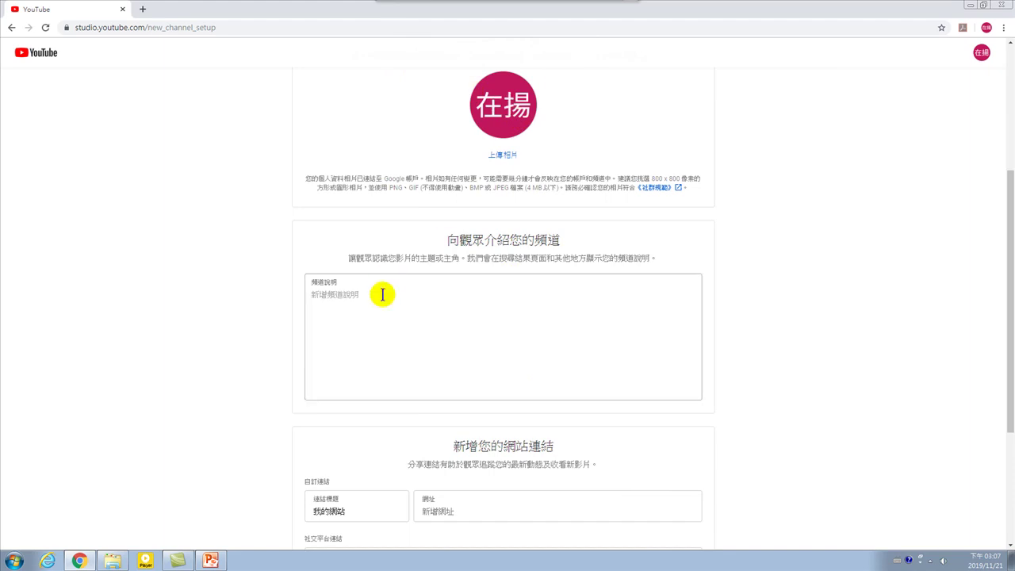
click(384, 295)
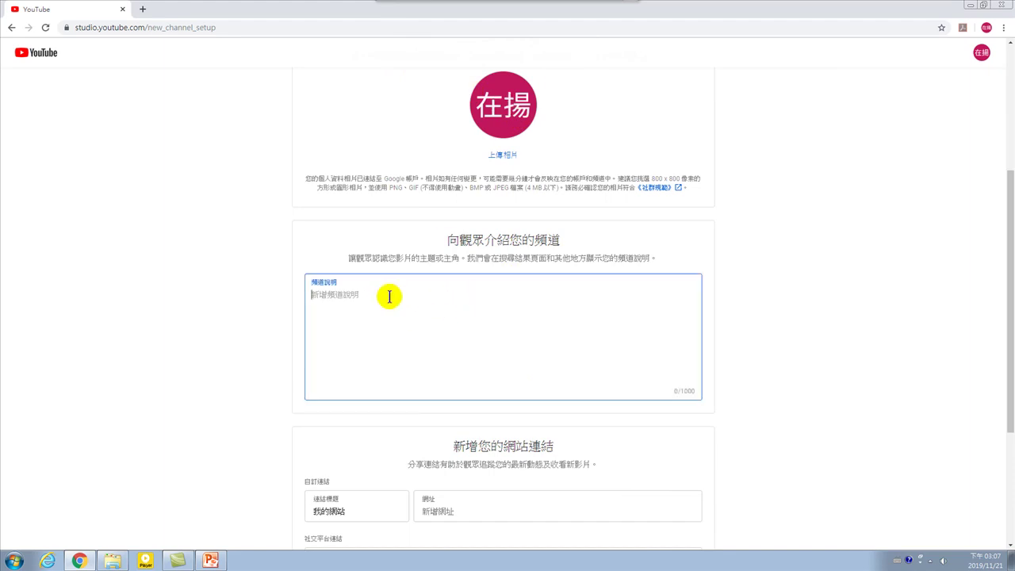
text(電)
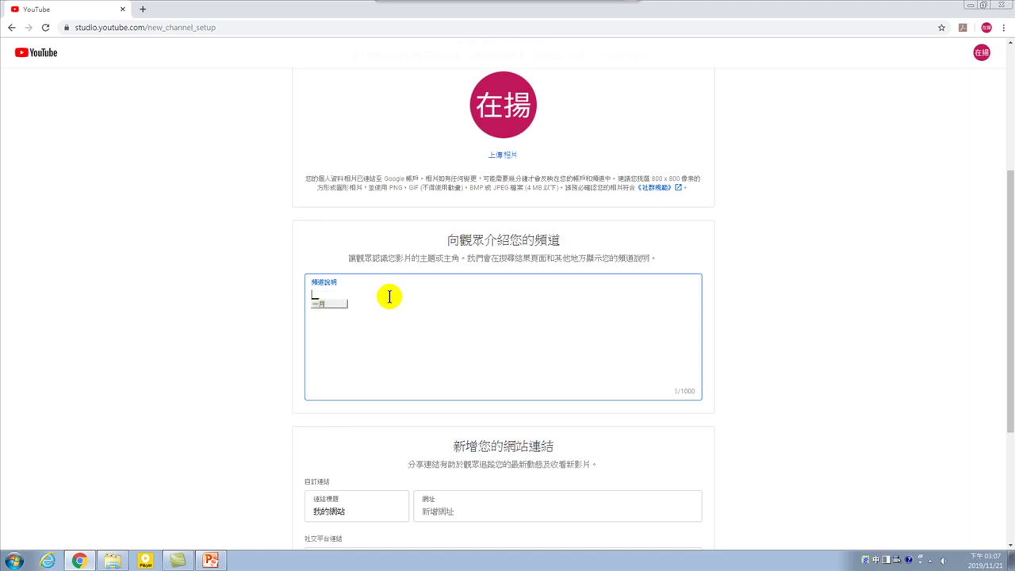
text(腦教)
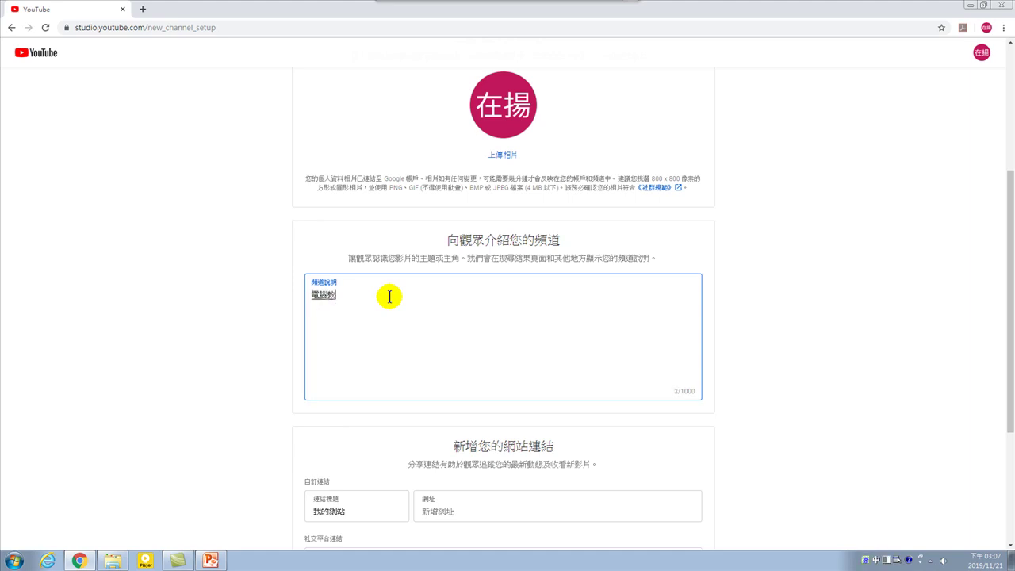
text(學的頻頻頻)
key(Down)
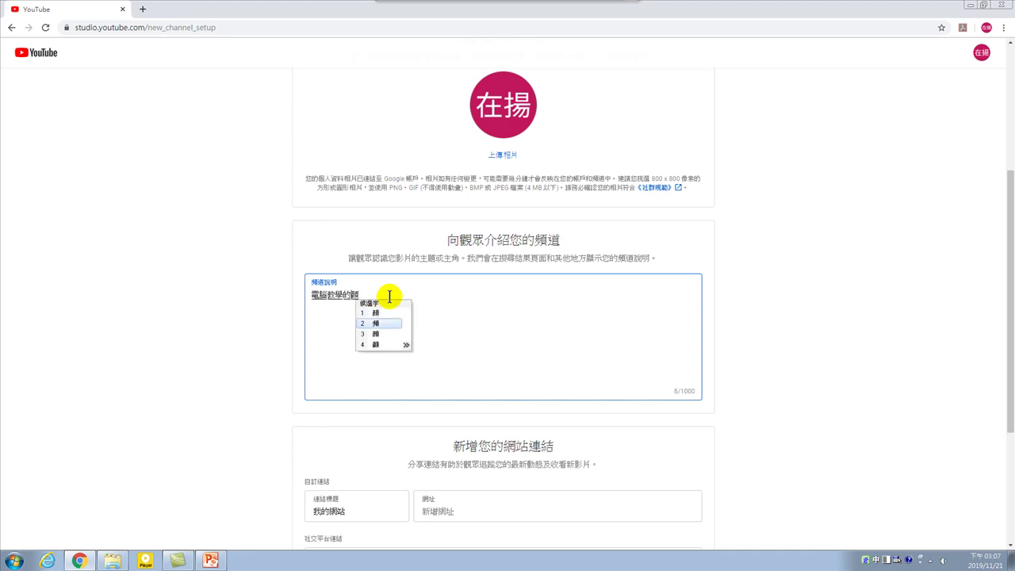
key(Return)
text(道)
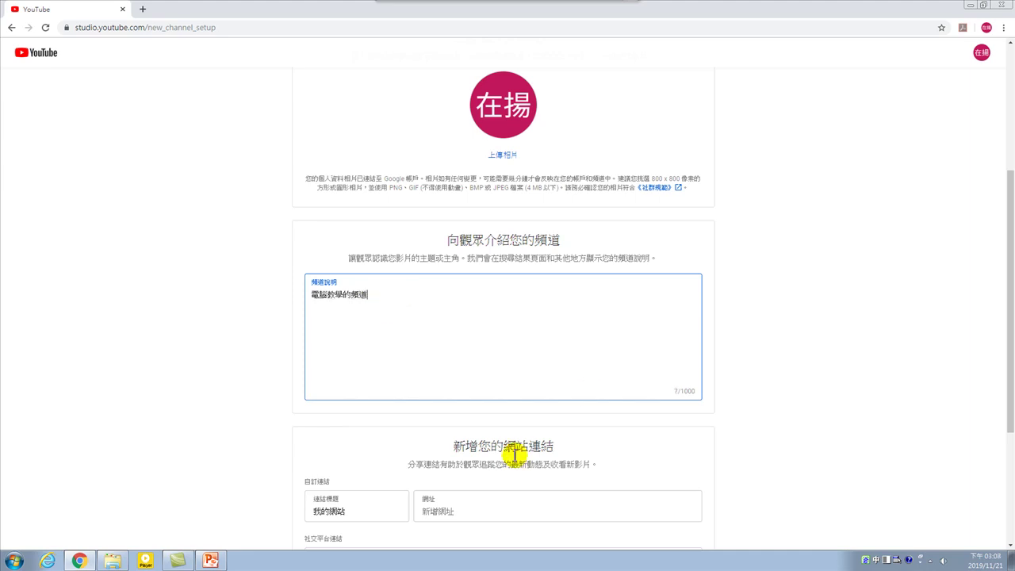
scroll(500, 452, down, 3)
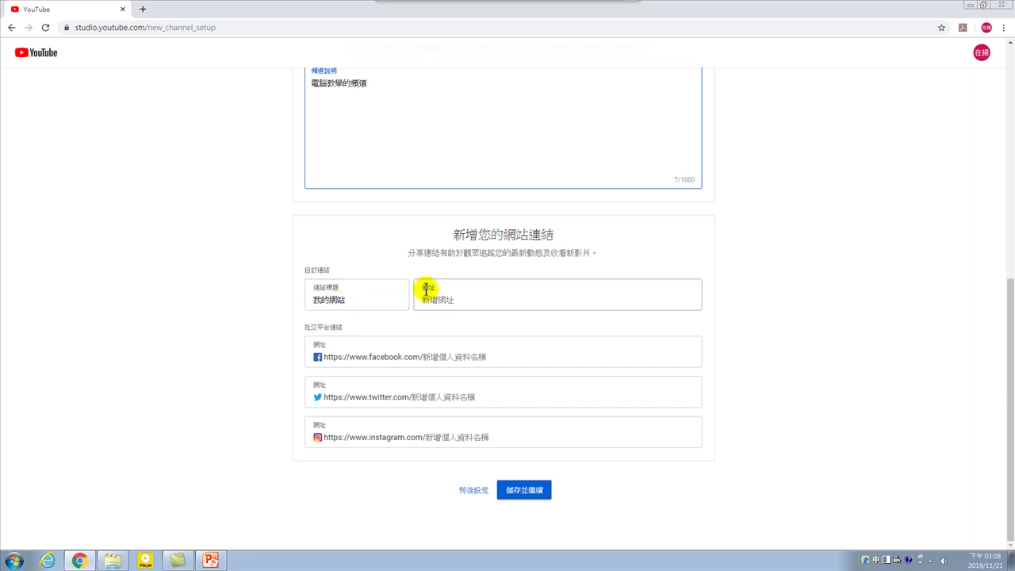
click(521, 491)
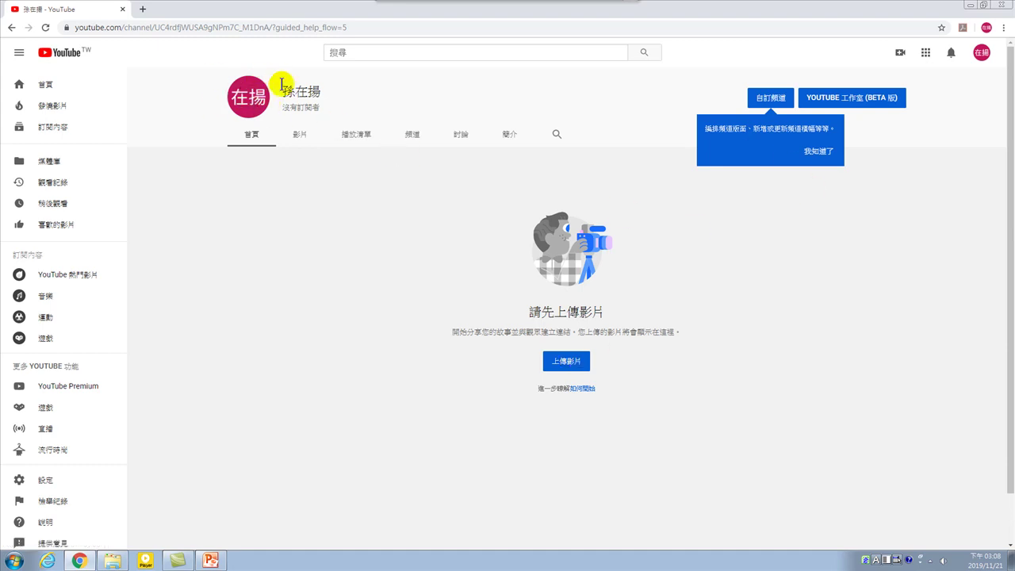
Go to the 上傳影片 page from the Create menu.
drag(281, 93, 325, 96)
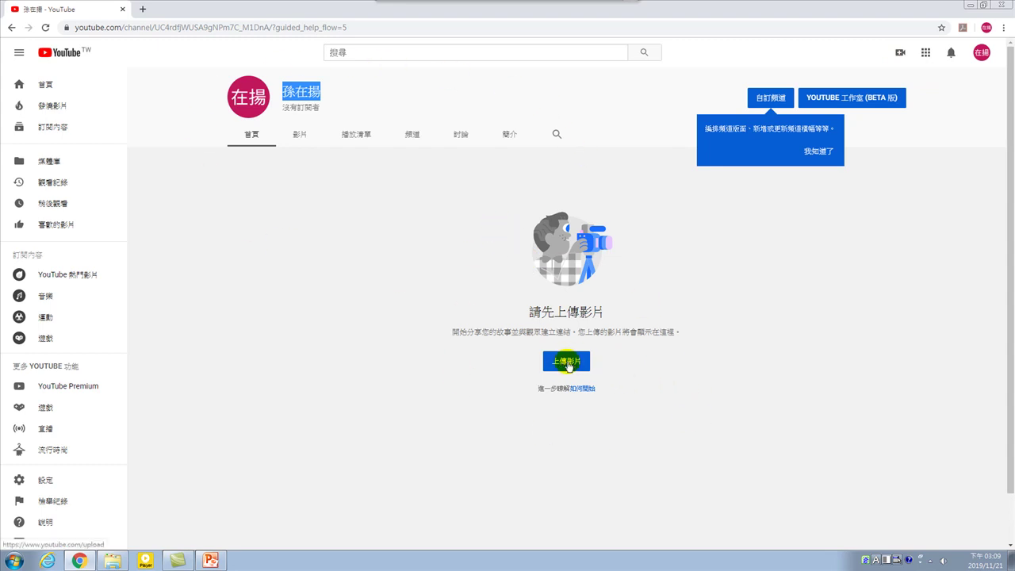
click(901, 54)
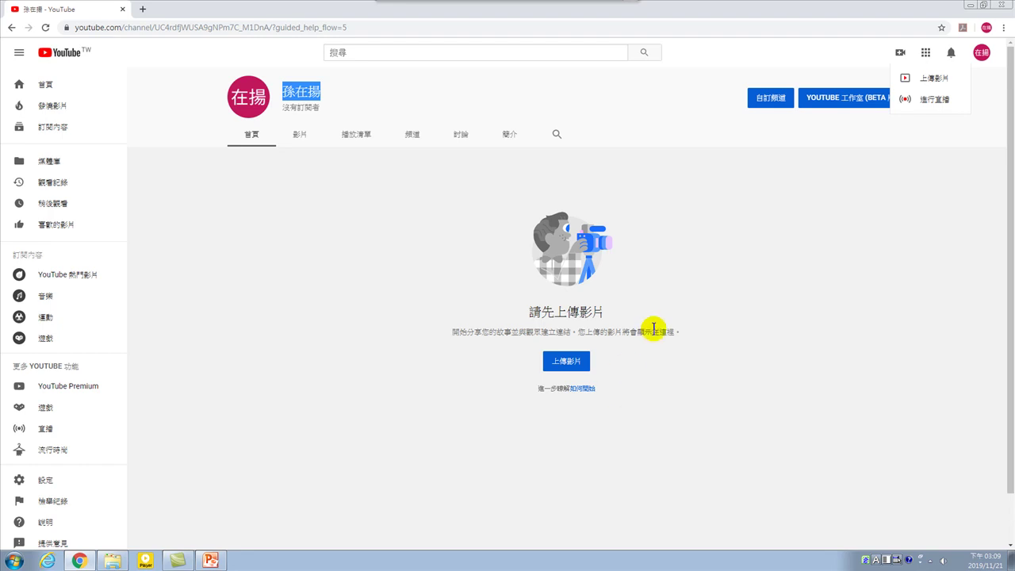
click(932, 79)
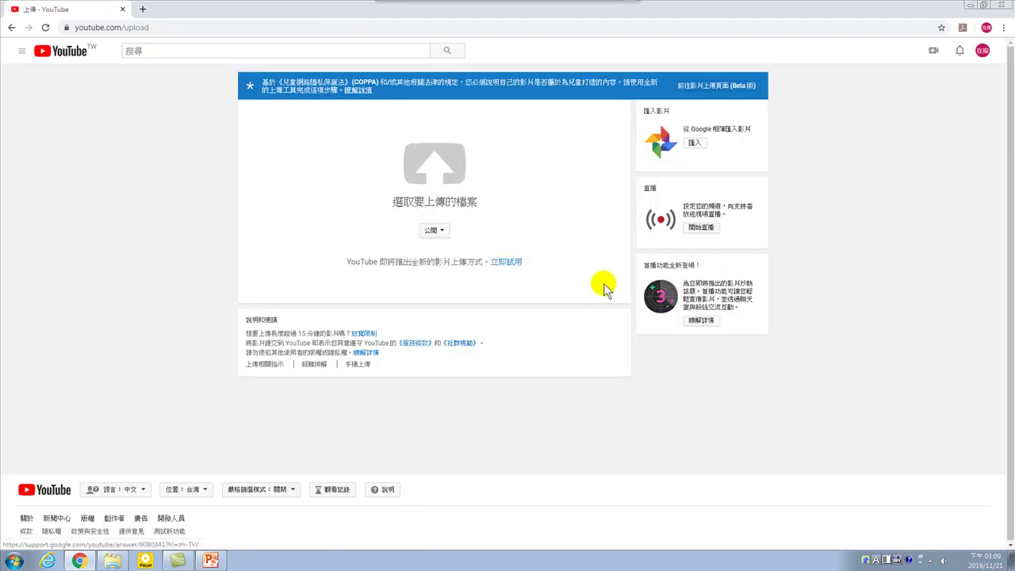
Upload the Google Suite真好玩 video file from the Documents library.
click(434, 165)
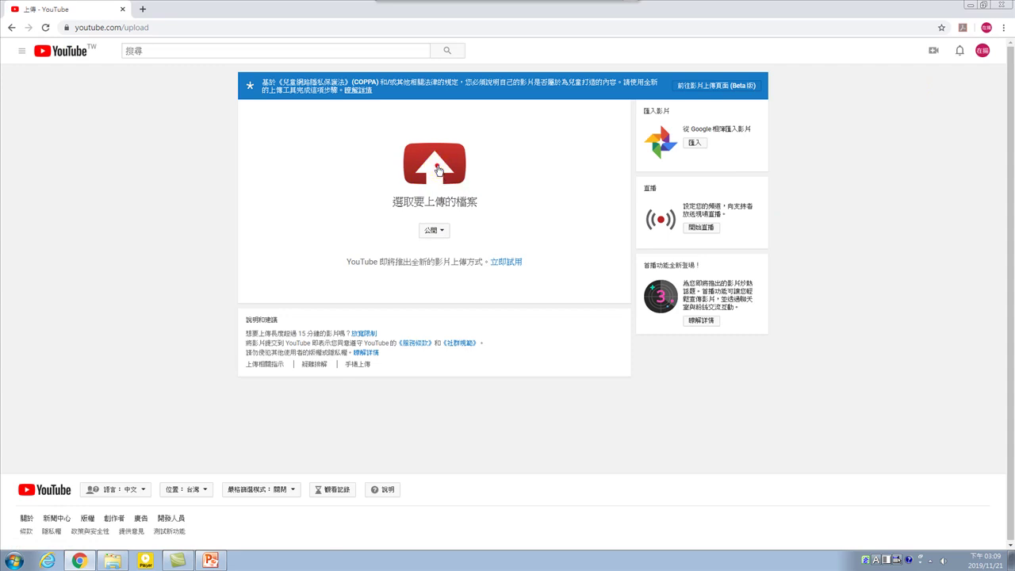
drag(360, 18, 449, 125)
click(479, 134)
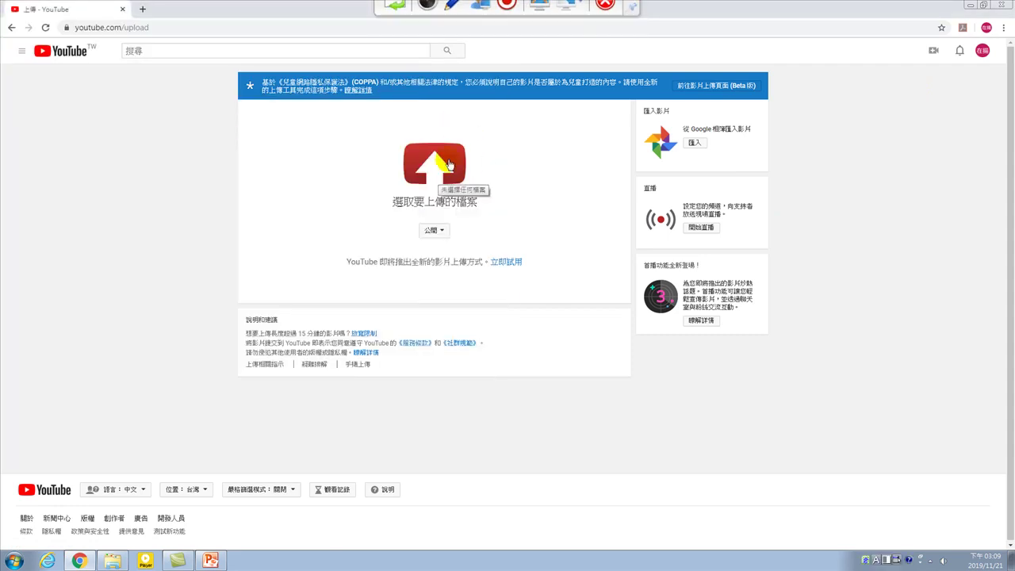
click(441, 168)
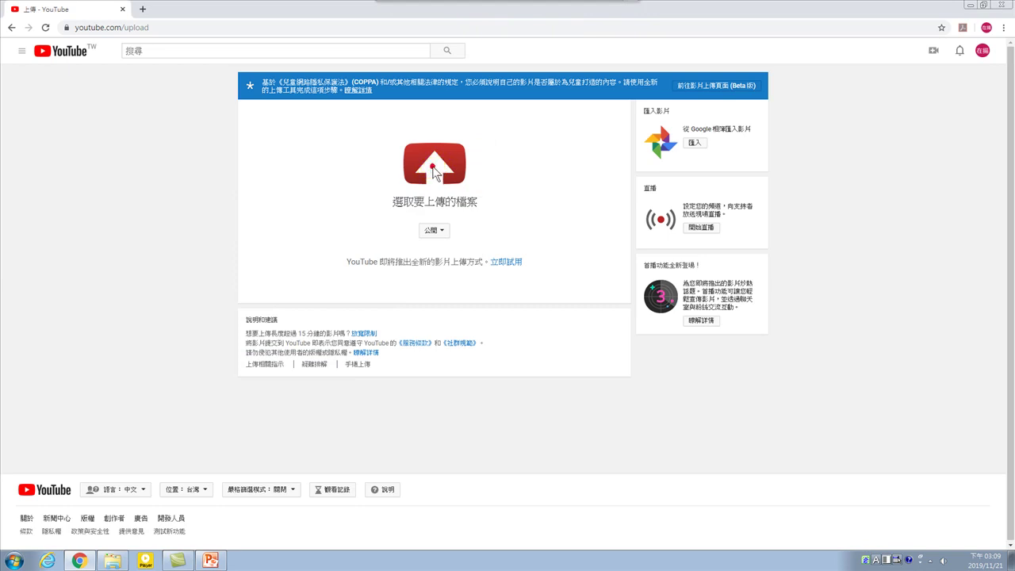
drag(380, 126, 576, 225)
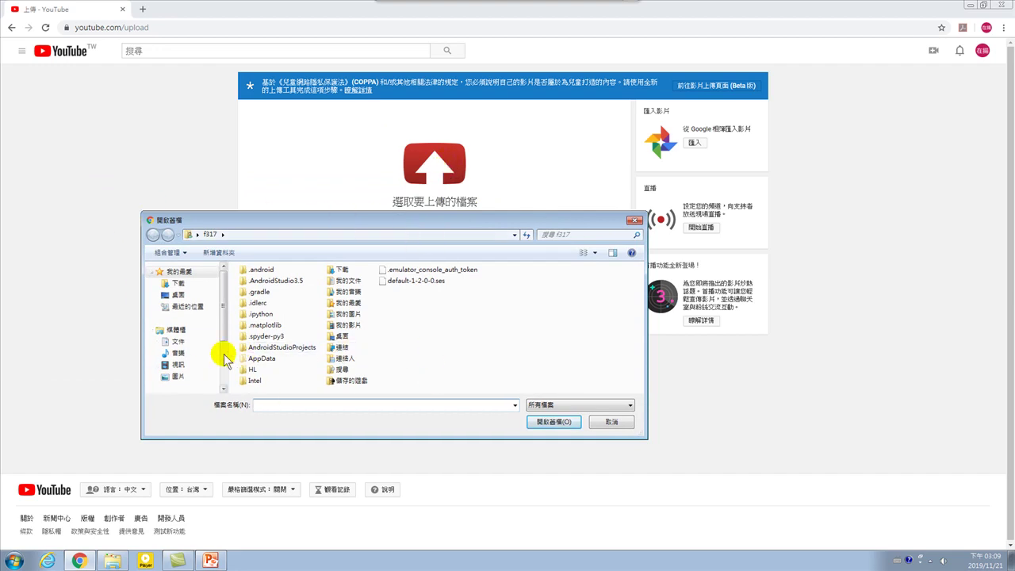
click(176, 342)
click(269, 381)
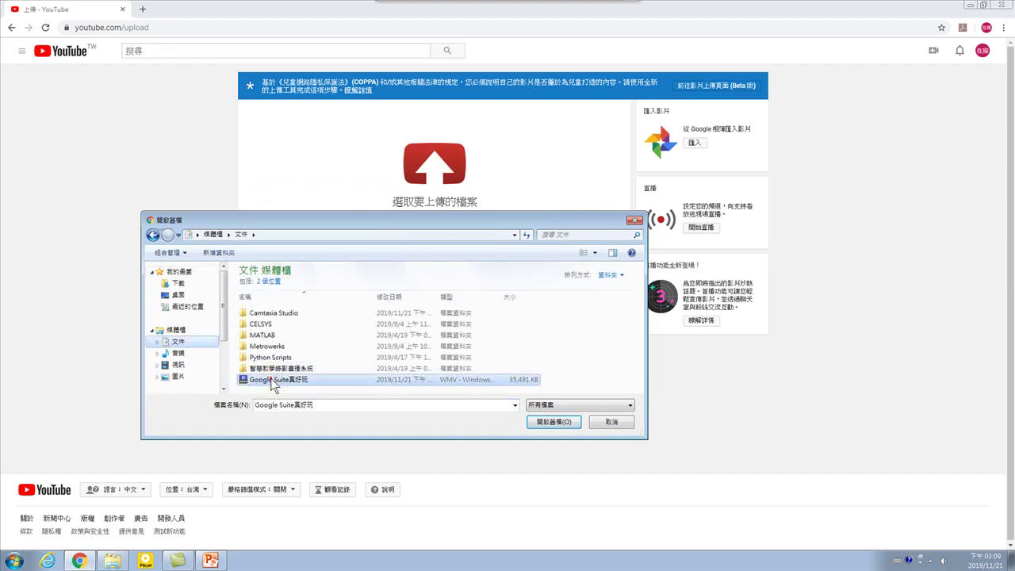
click(548, 423)
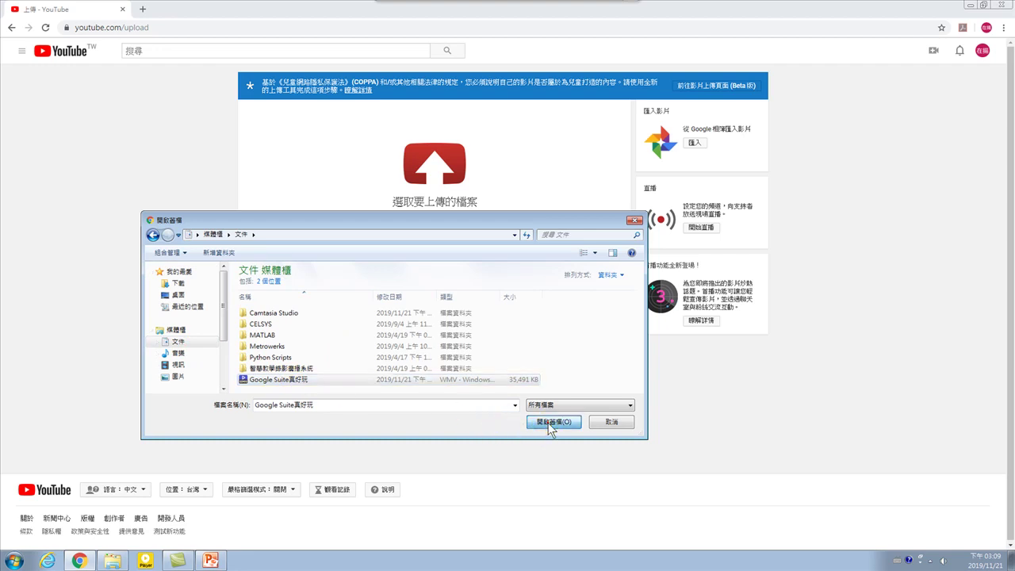
click(409, 208)
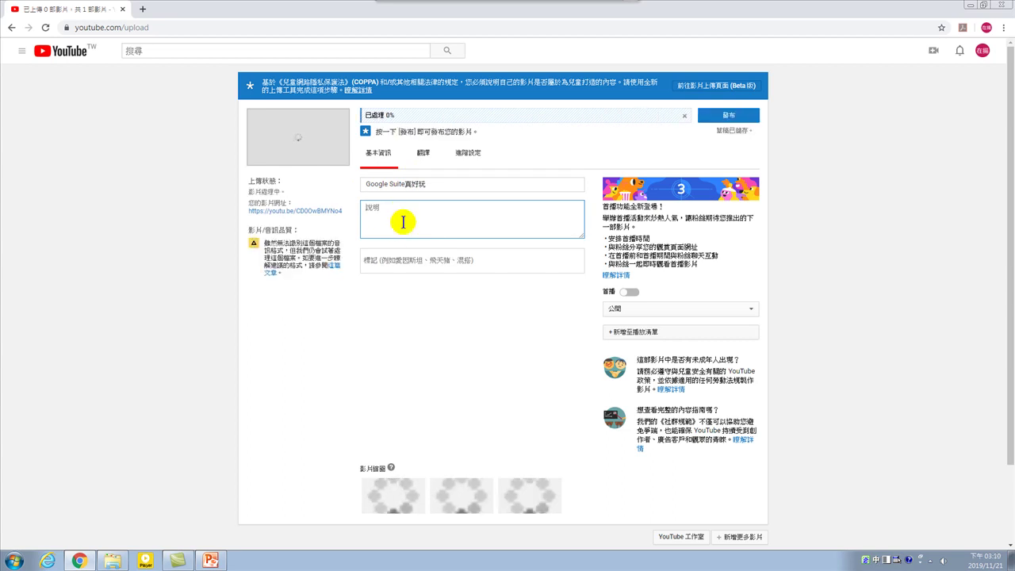
Enter the description 這是一部介紹Google Suite的教學影片。 for the video.
text(yymr amyo m yrnl ol)
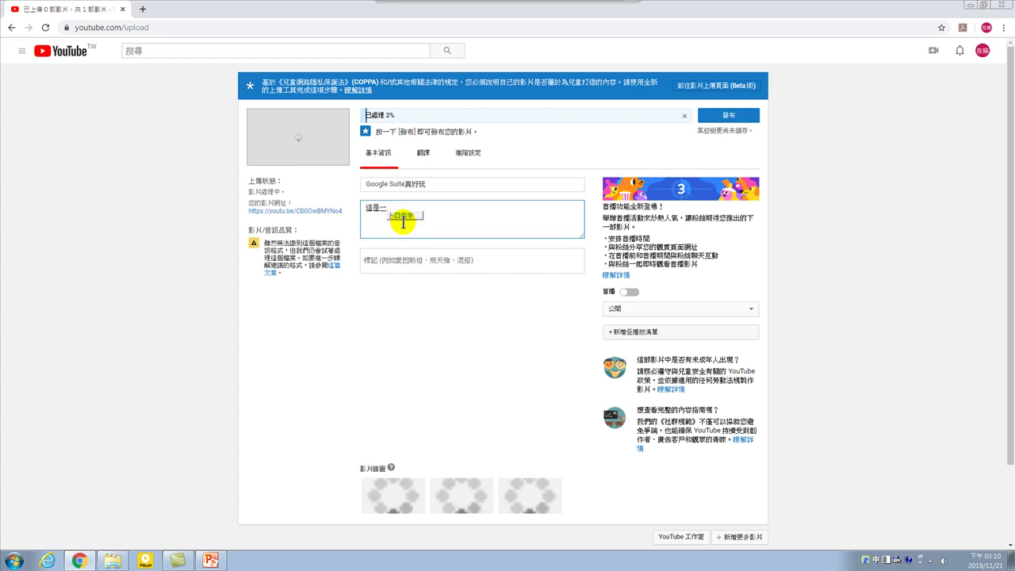
text(l vfshr G)
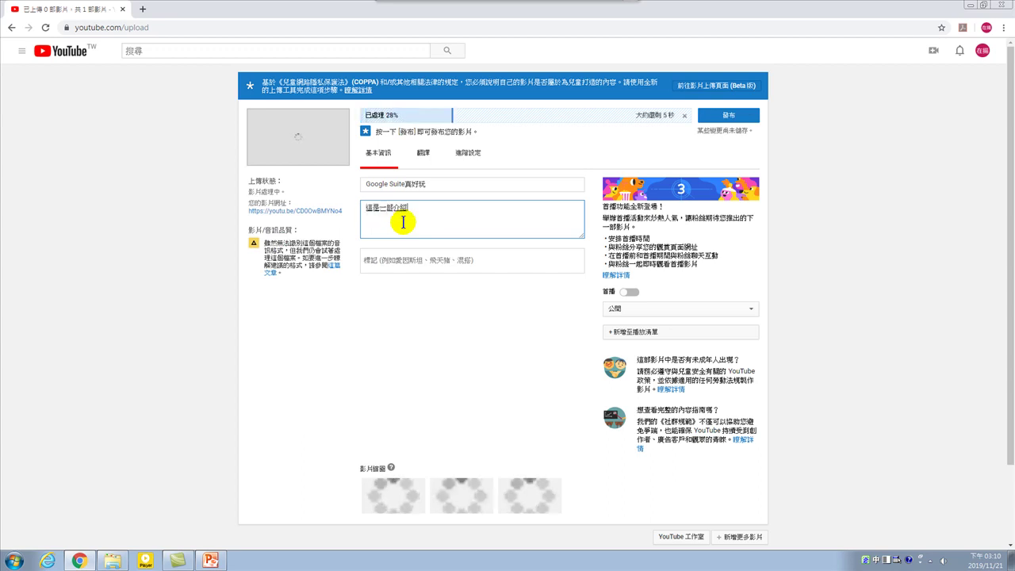
text(oogle Su)
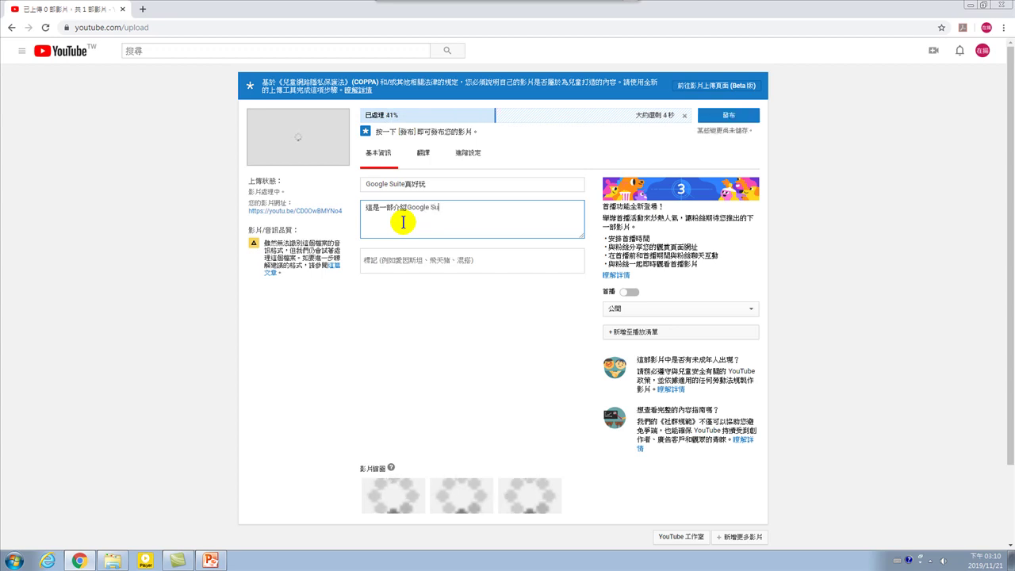
text(ite)
text(的)
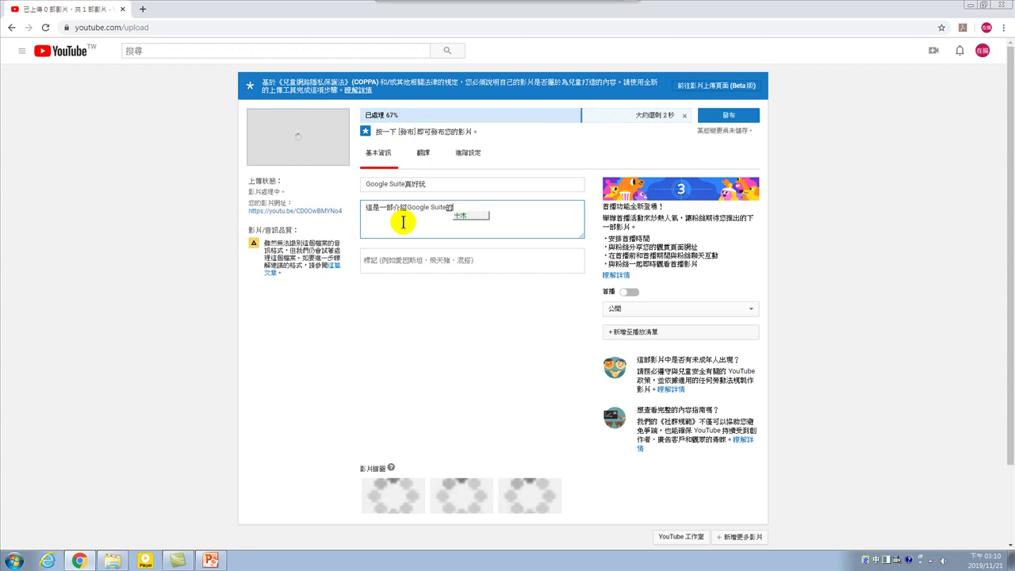
text(數據學影)
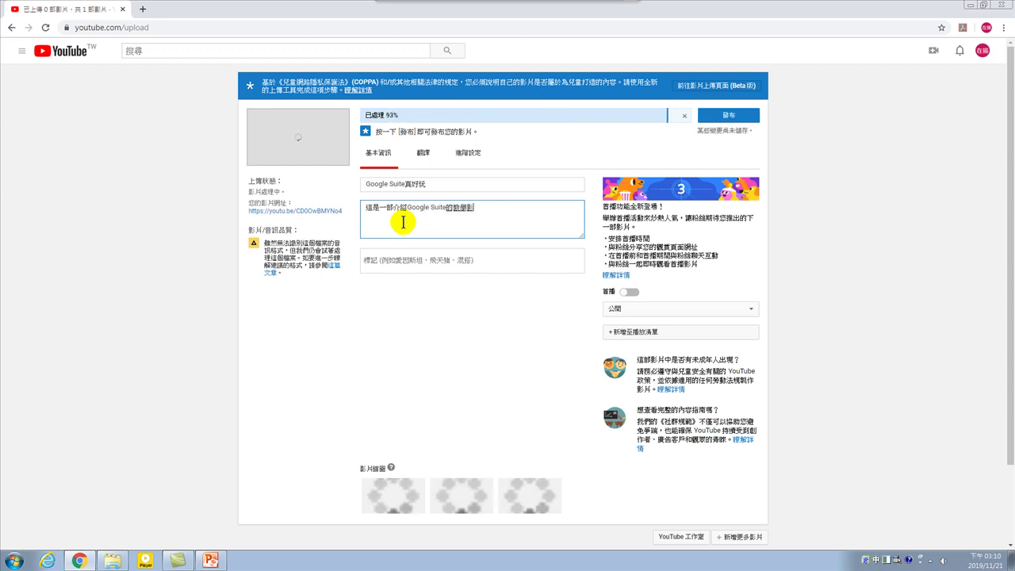
text(片)
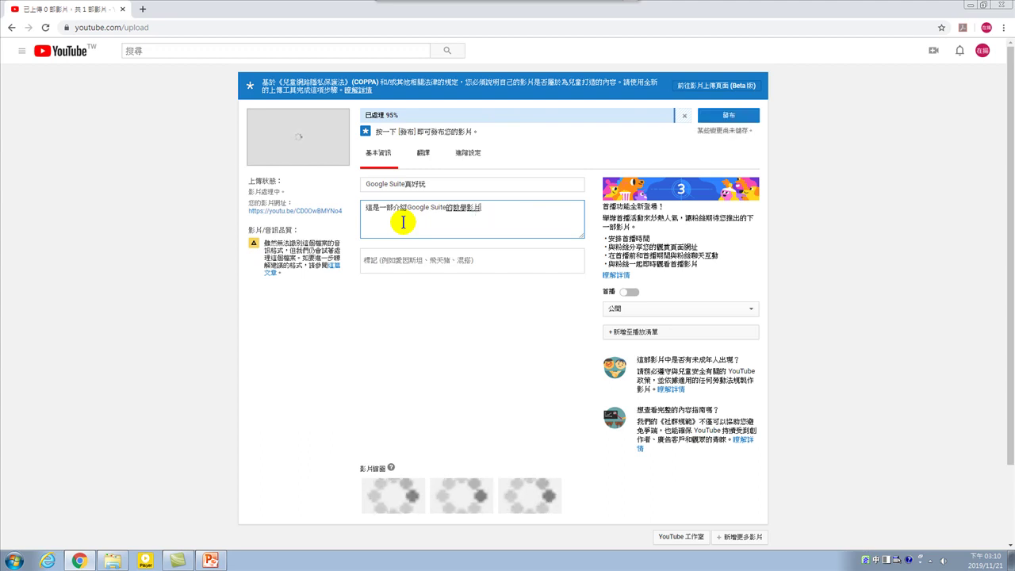
key(Return)
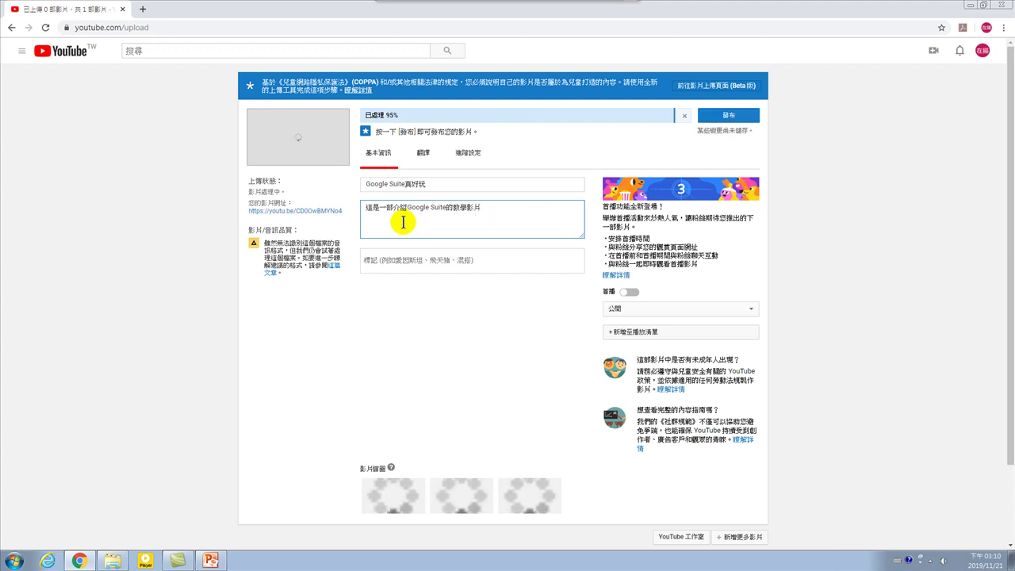
text(。)
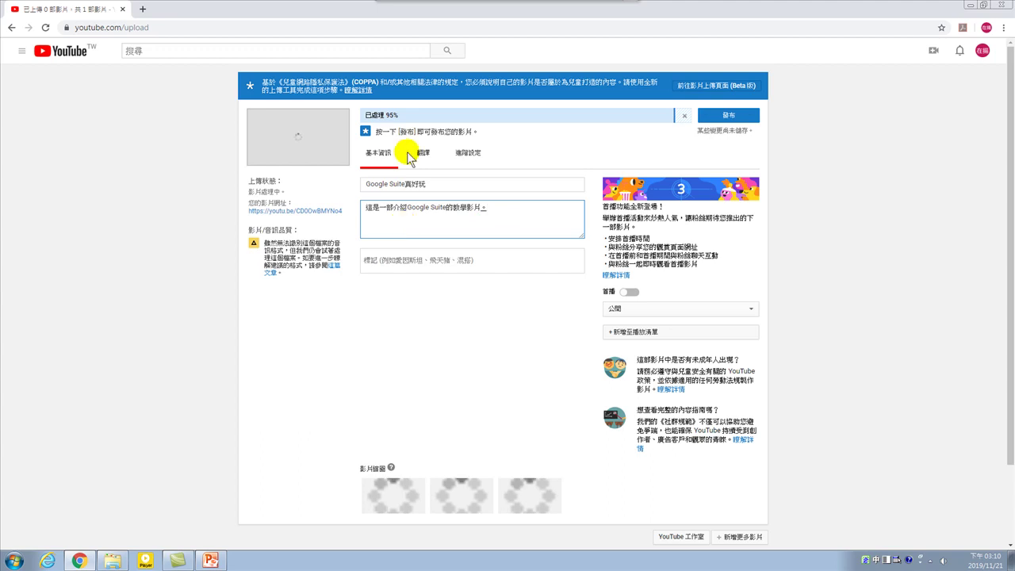
click(394, 261)
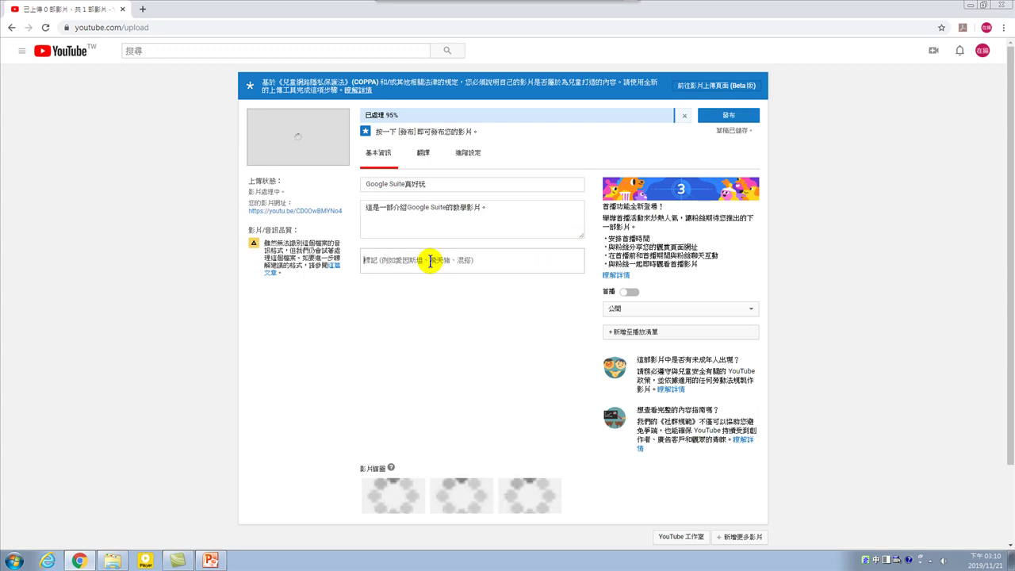
Add Google Suite as the first tag.
text(Go)
key(BackSpace)
key(ctrl+space)
text(oog)
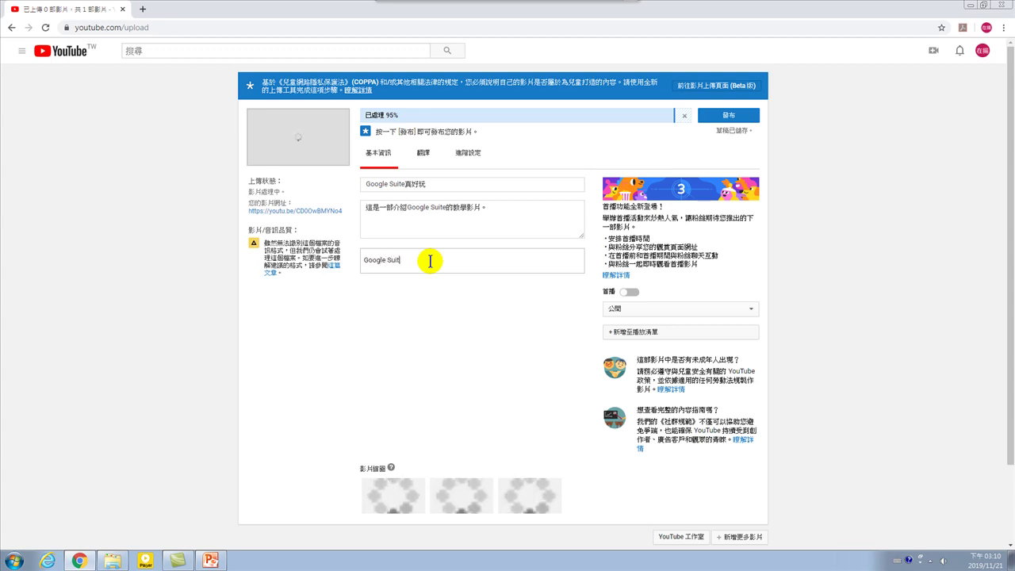
text(le Suite)
key(Return)
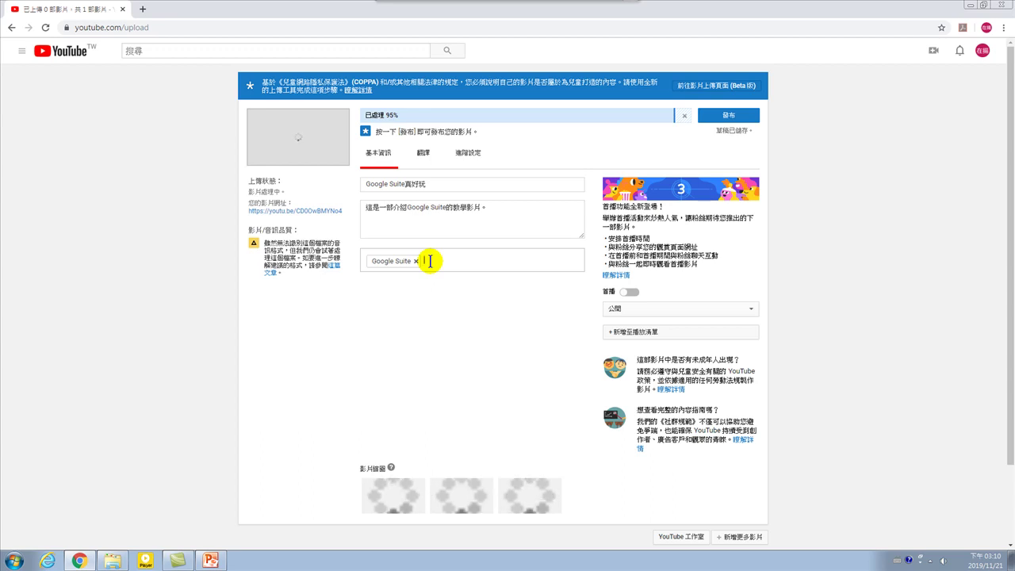
Add the tags Google Suite真好玩 and the presenter's name.
key(ctrl+space)
text(g)
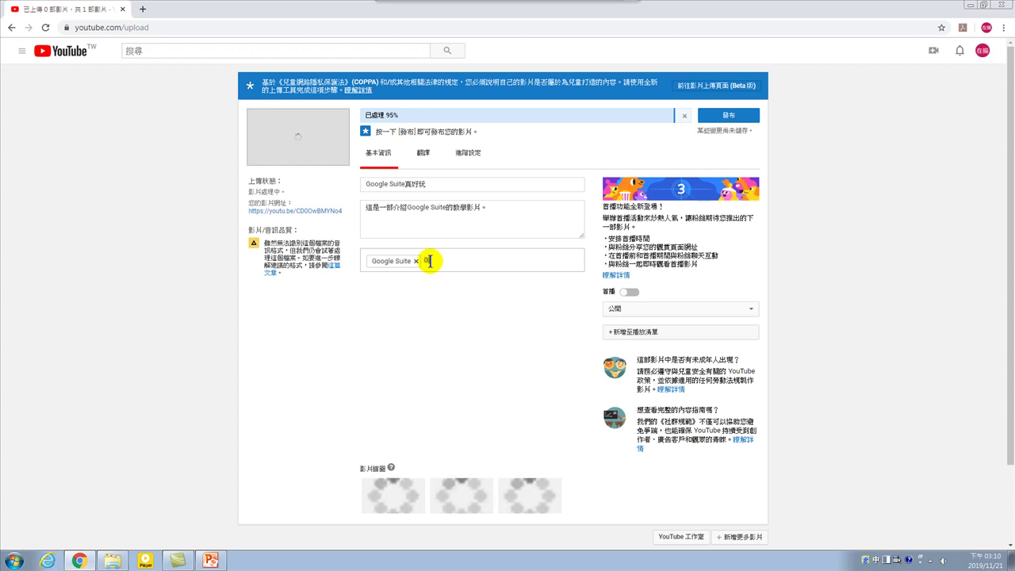
key(BackSpace)
key(ctrl+space)
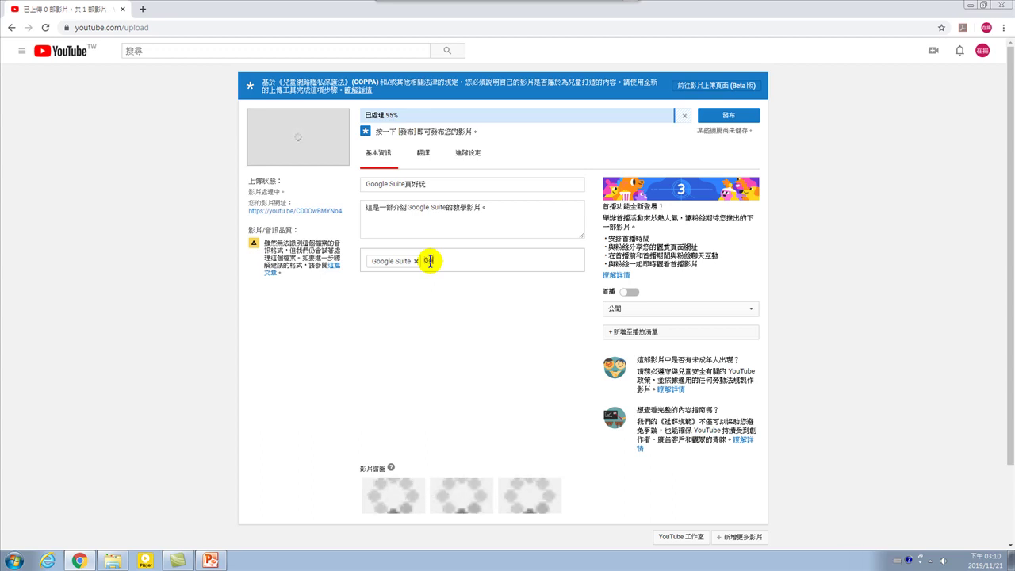
text(Google Sui)
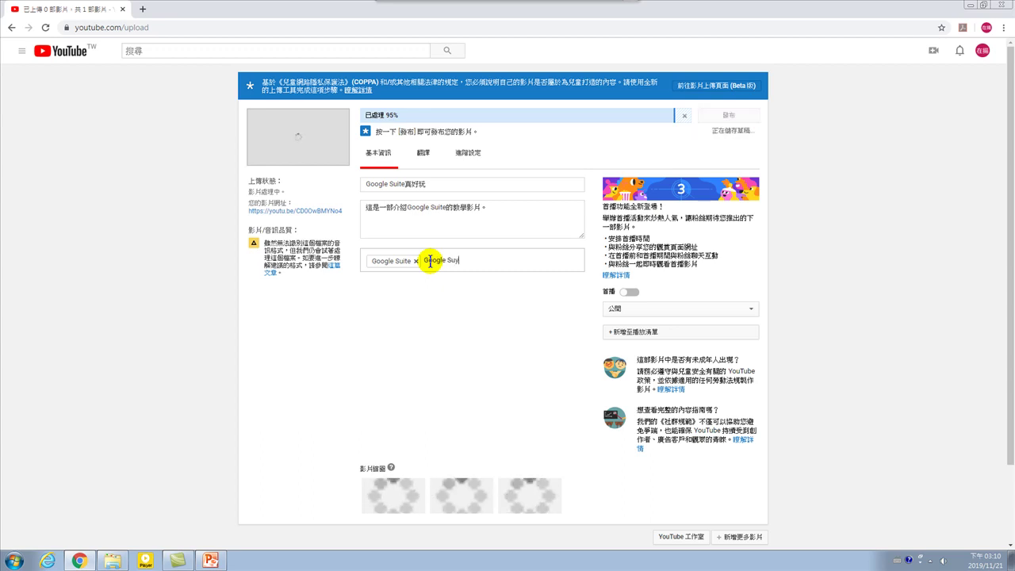
text(te)
key(ctrl+space)
text(真好玩)
key(Return)
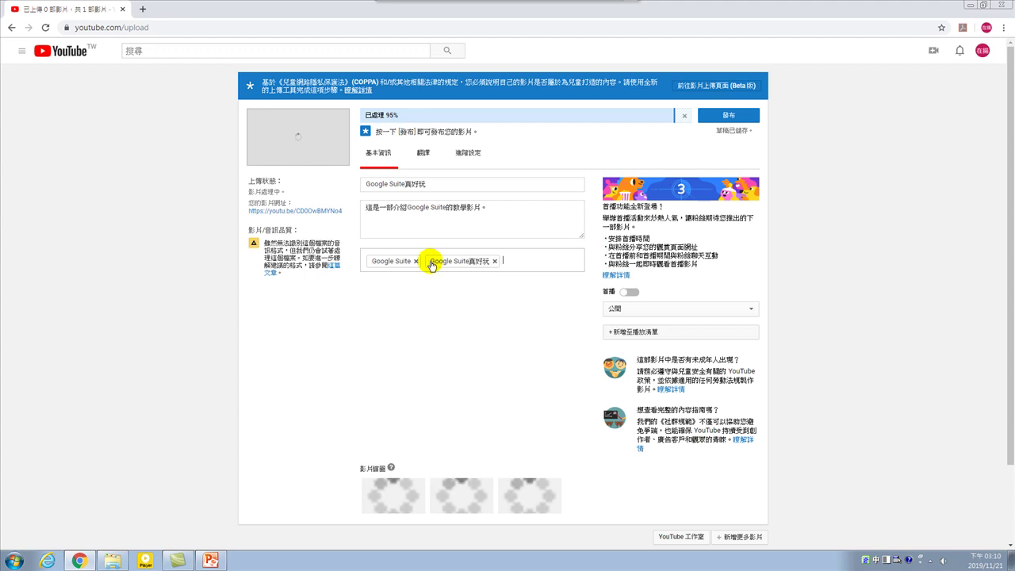
text(孫在陽)
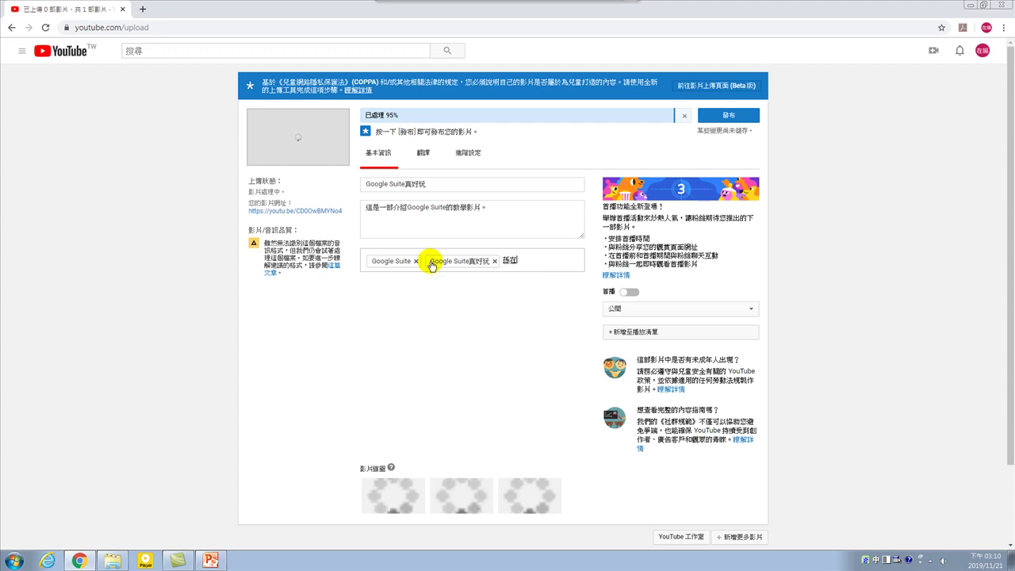
key(Return)
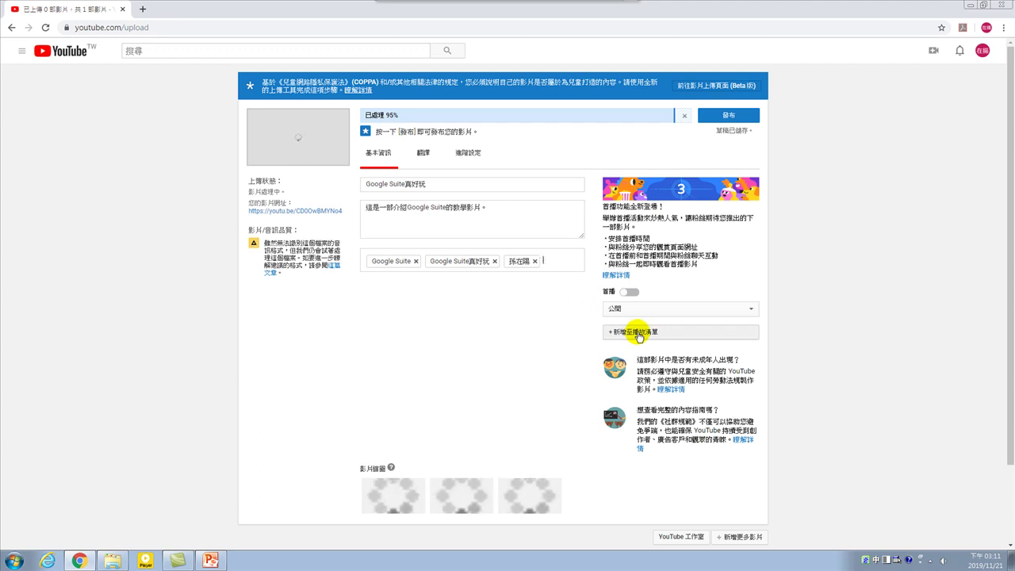
Create a new public playlist named GS真好玩 and add the video to it.
click(639, 334)
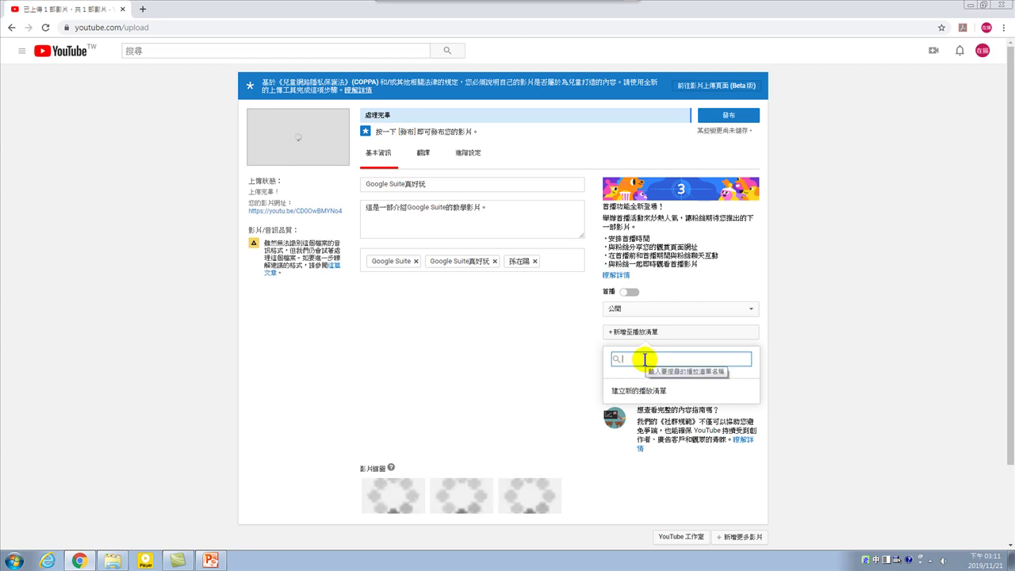
text(G)
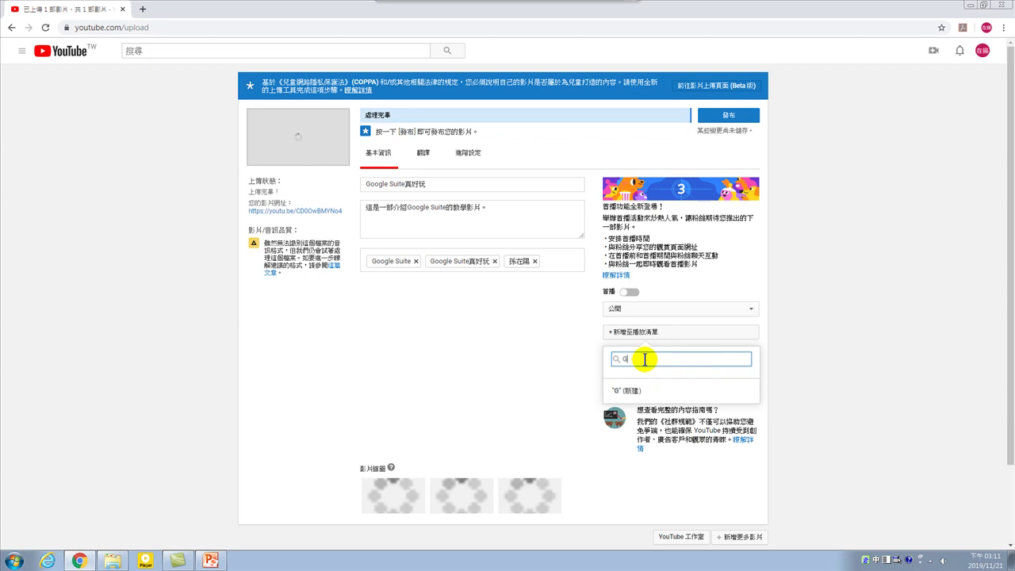
text(SSu)
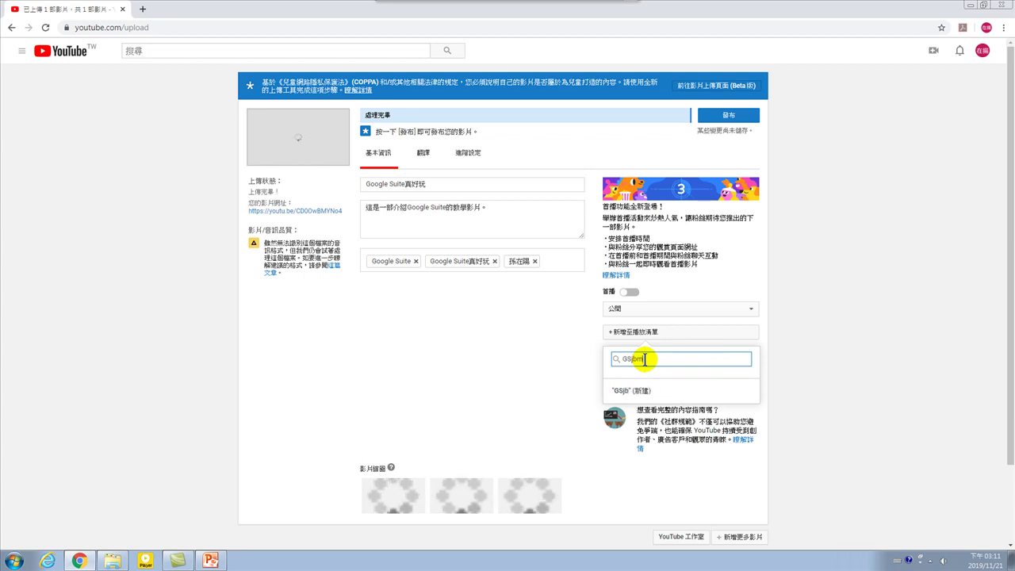
key(BackSpace)
key(BackSpace)
key(ctrl+space)
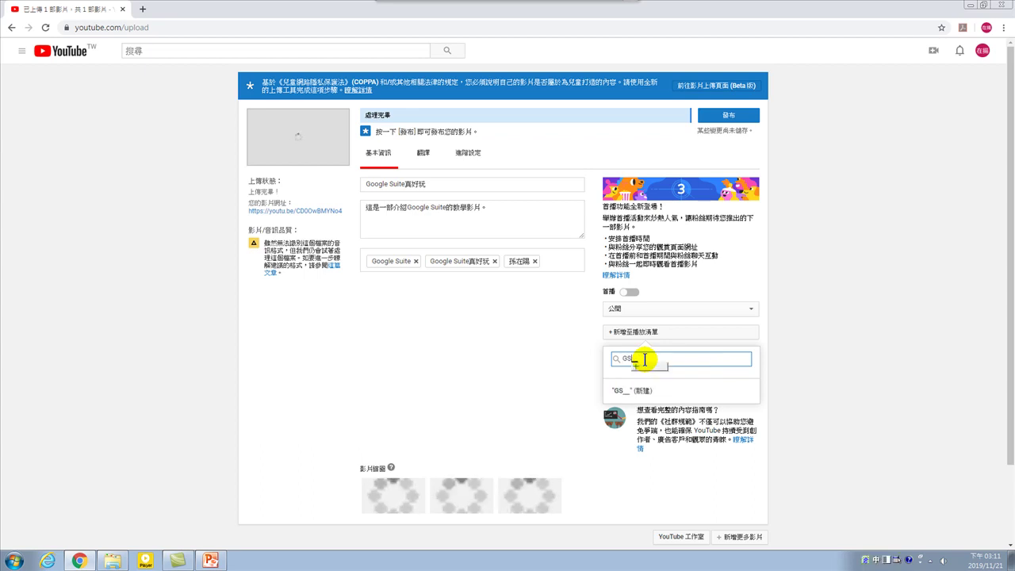
text(真)
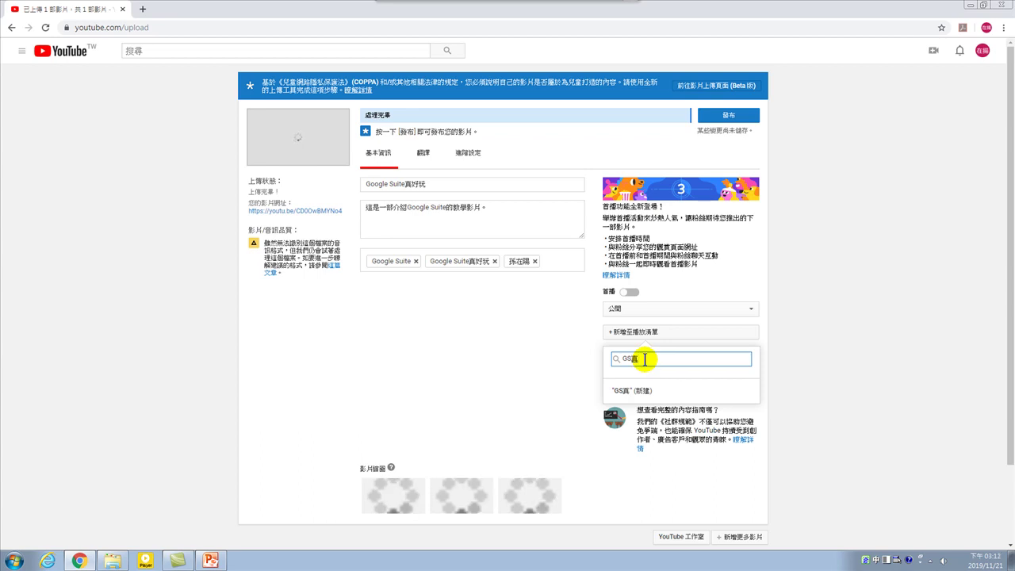
text(好玩)
key(ctrl+space)
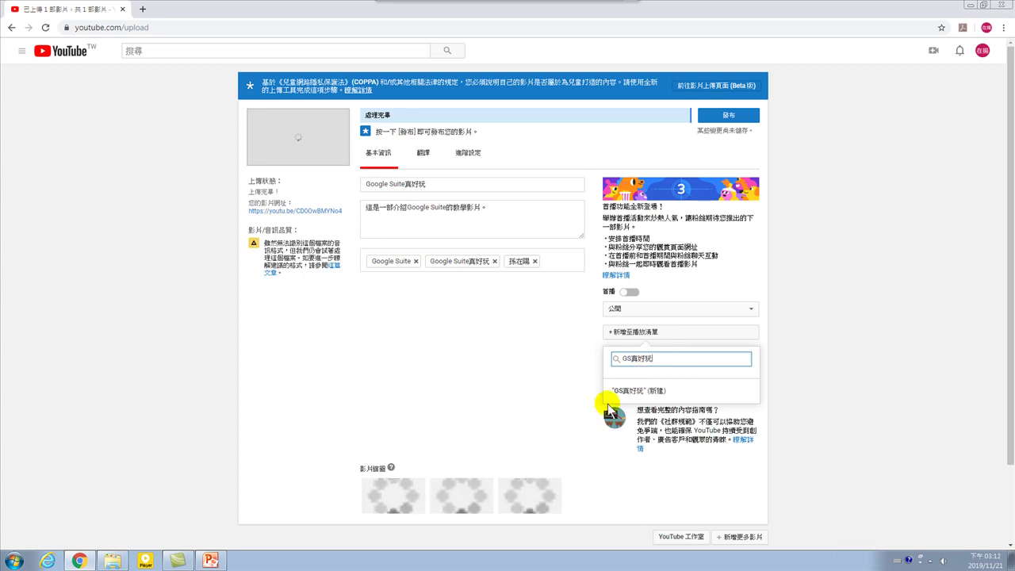
click(661, 391)
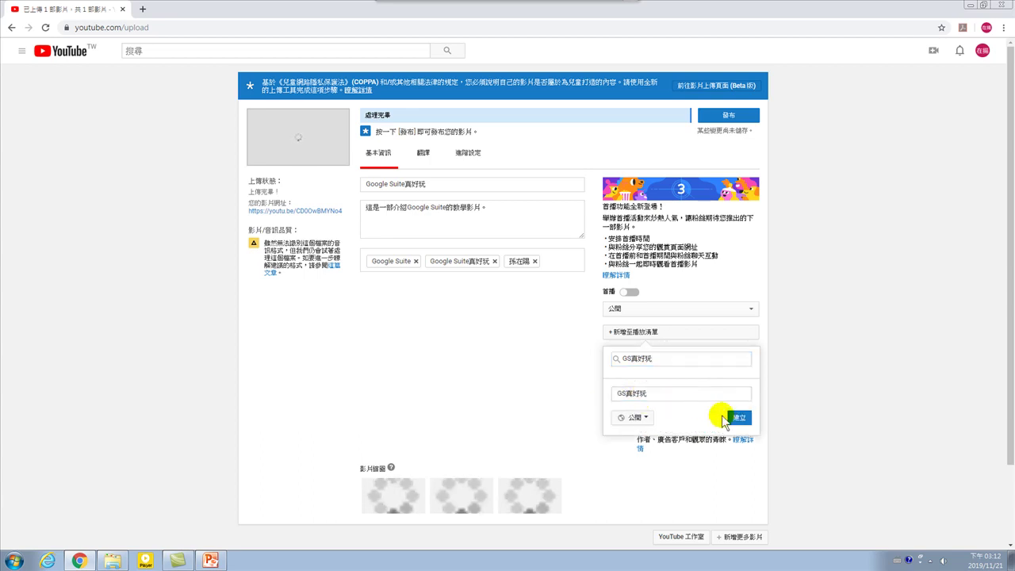
click(739, 419)
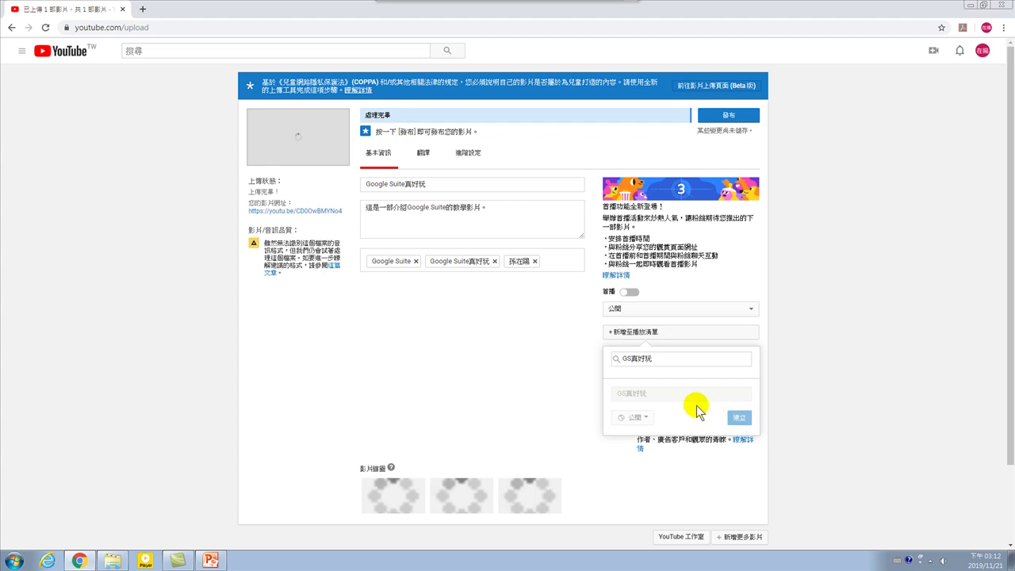
click(536, 378)
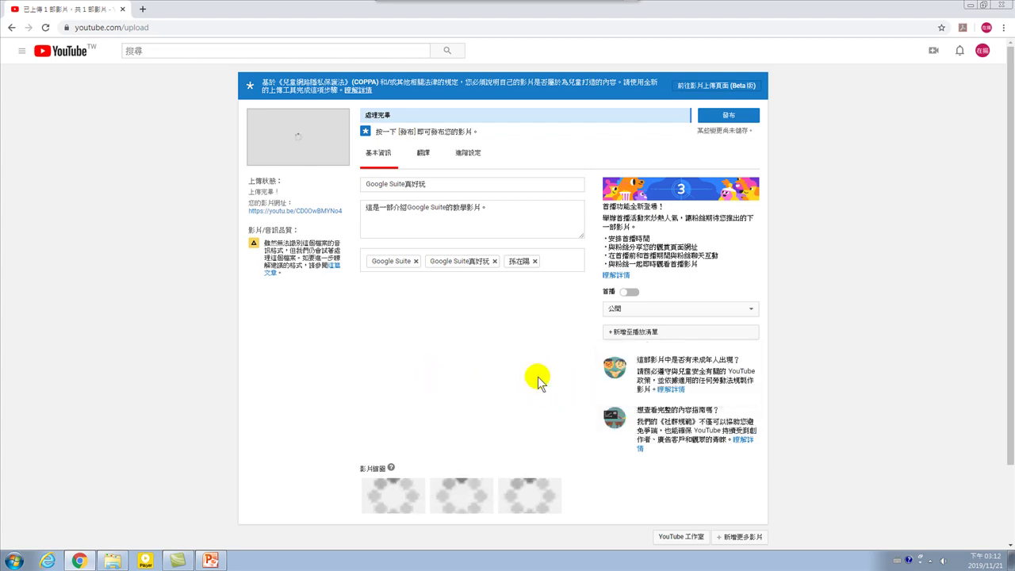
click(660, 333)
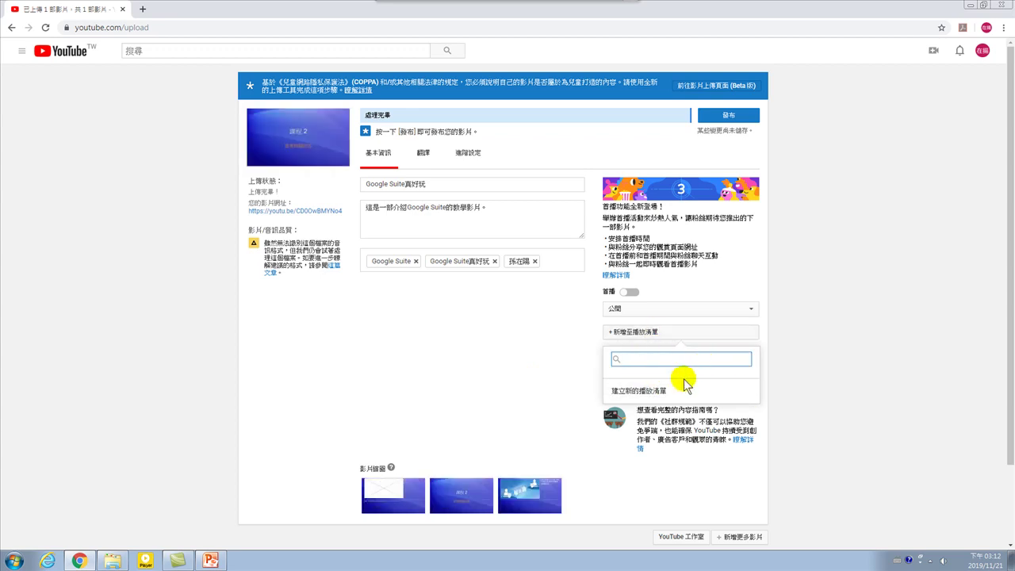
Set the third generated frame as the video's thumbnail.
click(532, 381)
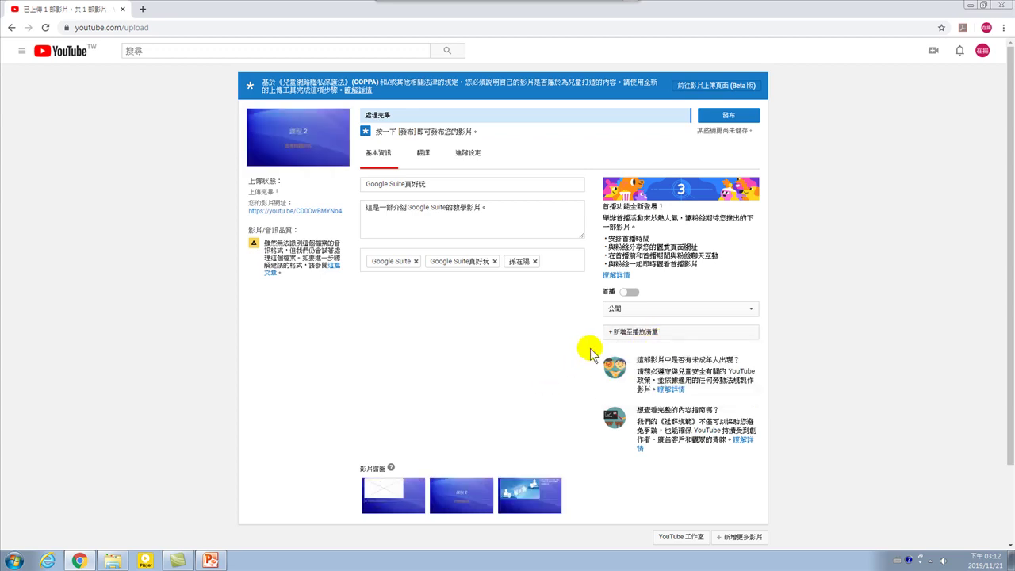
click(399, 498)
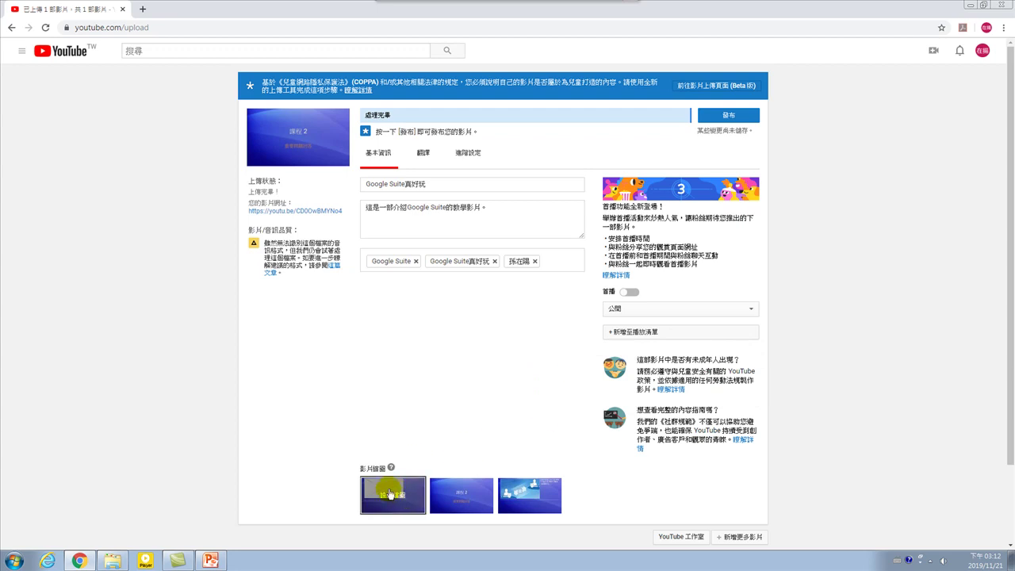
click(433, 504)
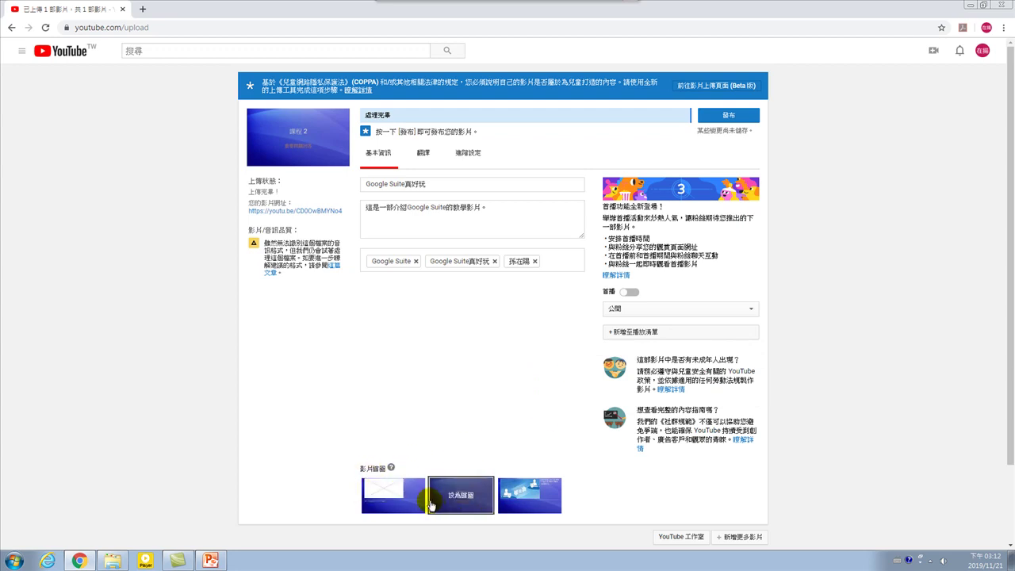
click(532, 503)
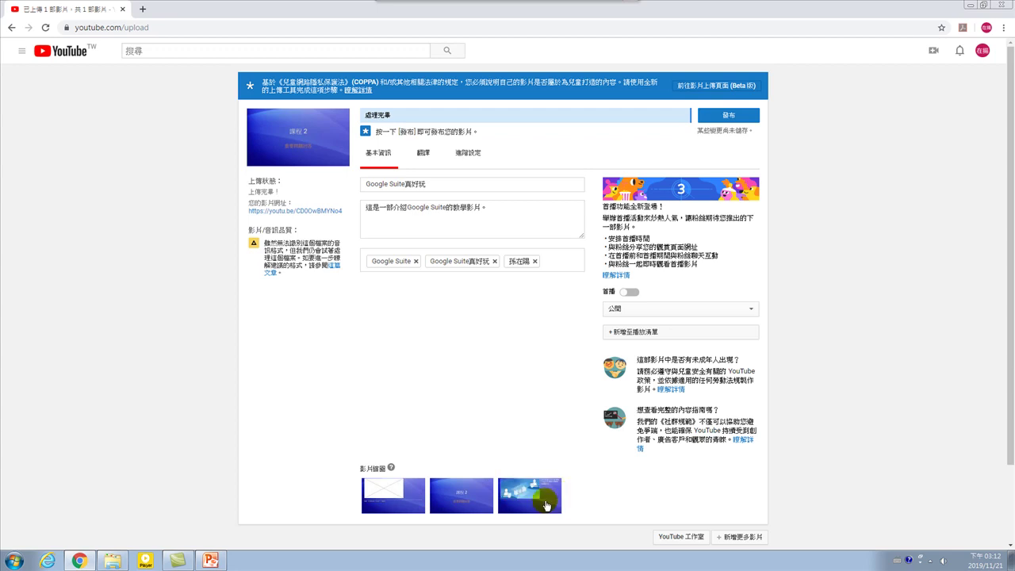
click(404, 498)
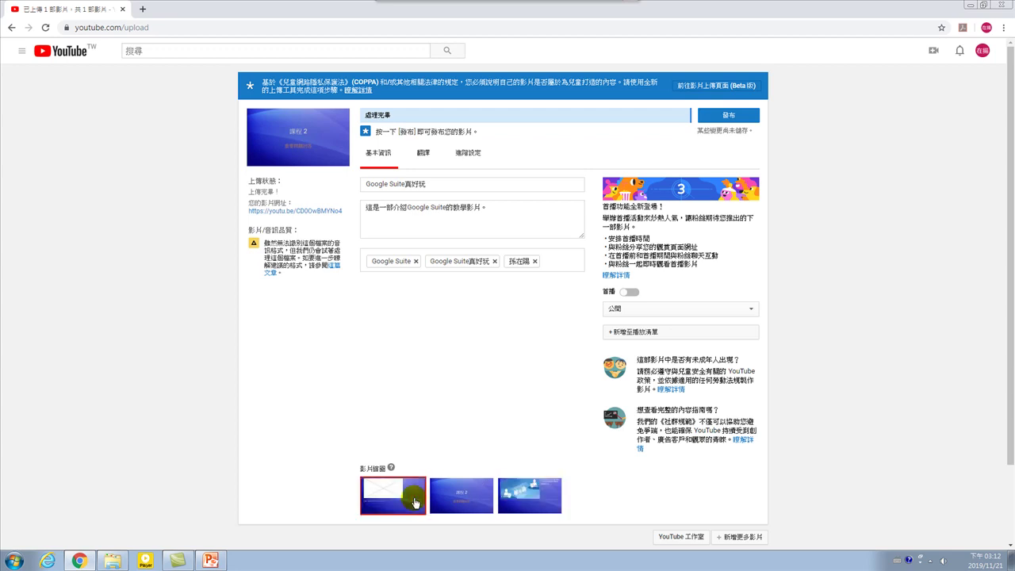
click(538, 501)
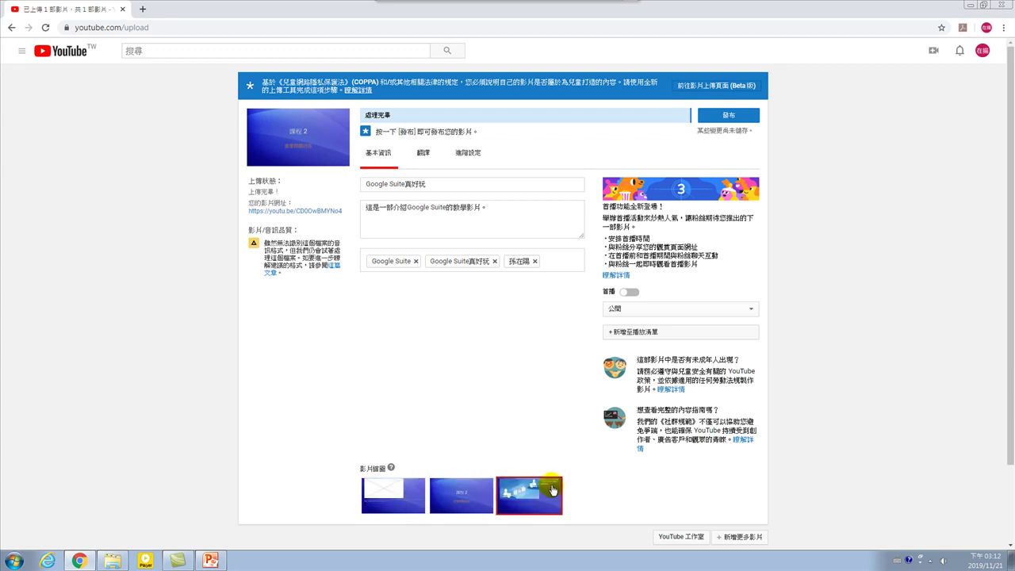
Publish the Google Suite真好玩 video and select its full youtu.be share link.
click(733, 116)
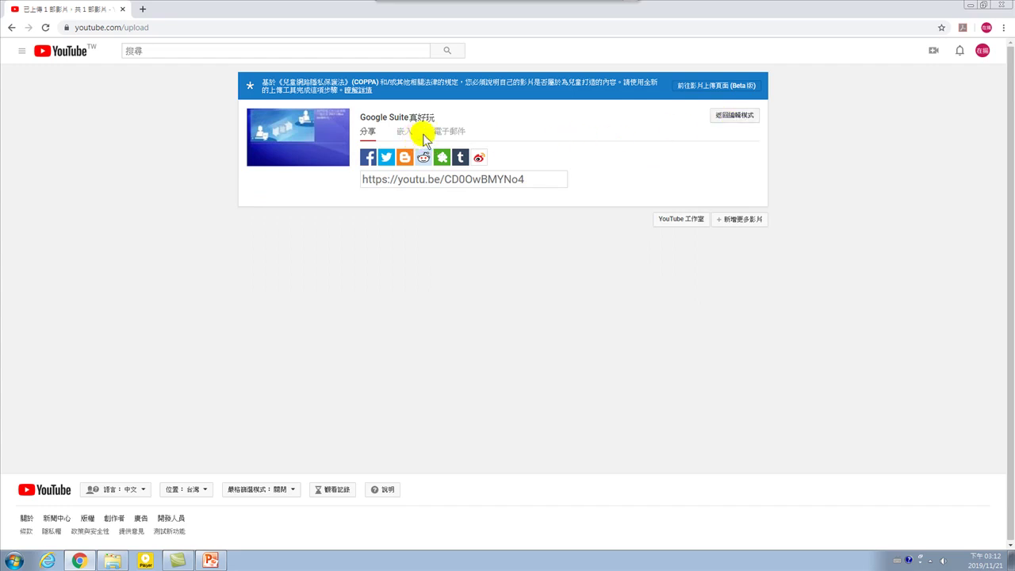
click(539, 179)
drag(539, 179, 357, 191)
key(ctrl+c)
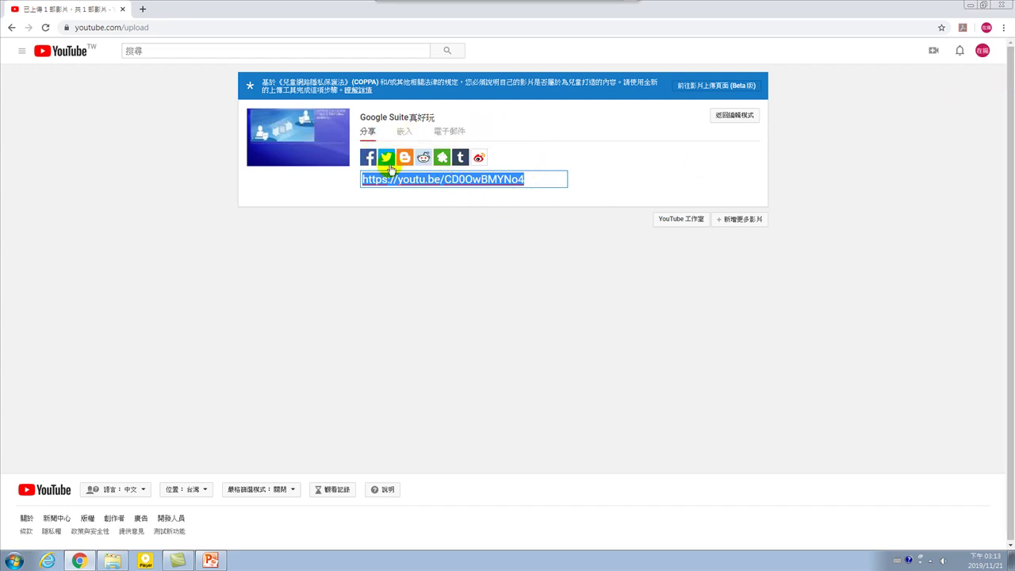
right_click(505, 182)
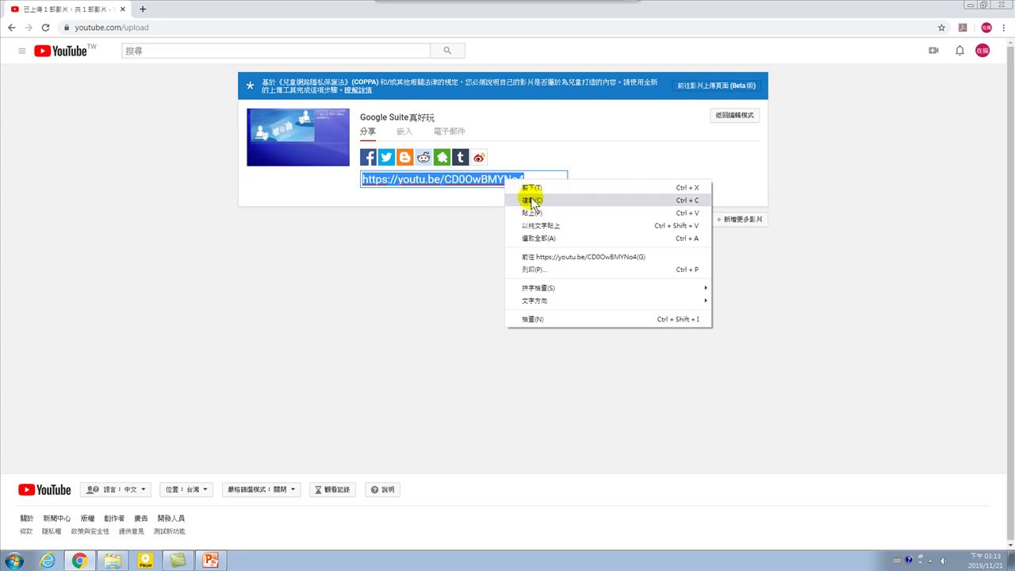
click(532, 200)
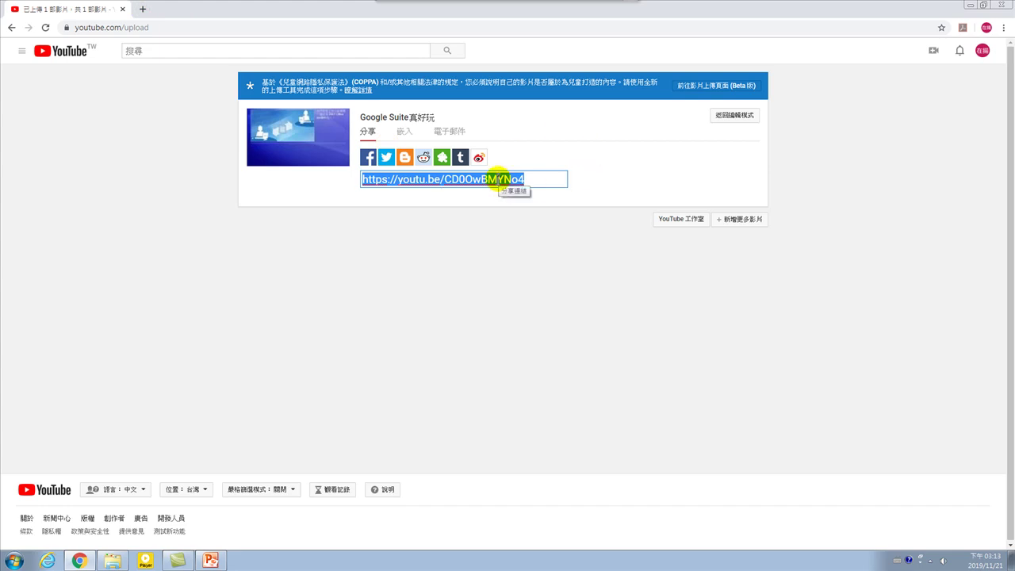
click(143, 9)
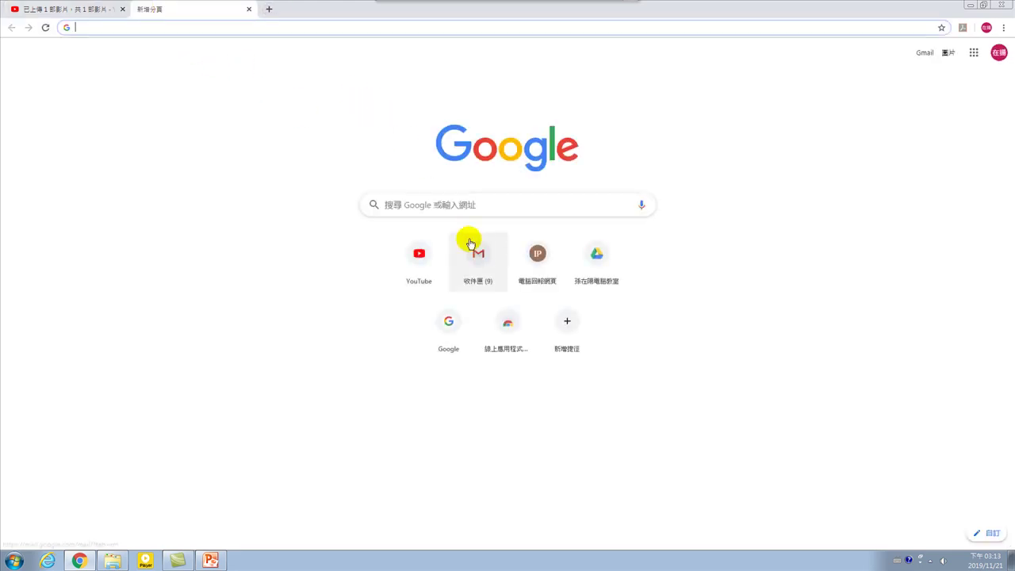
click(437, 206)
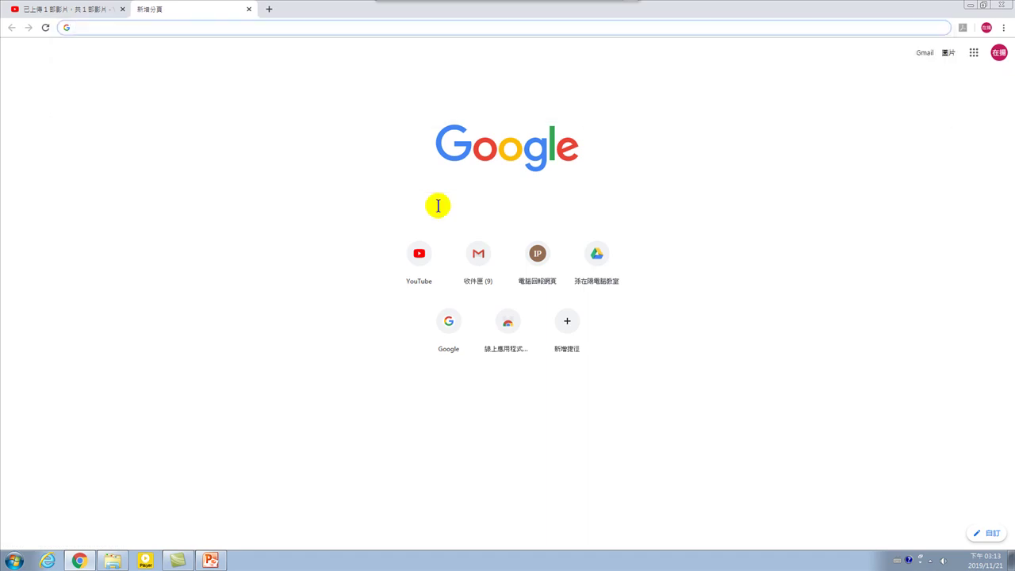
key(ctrl+space)
text(_)
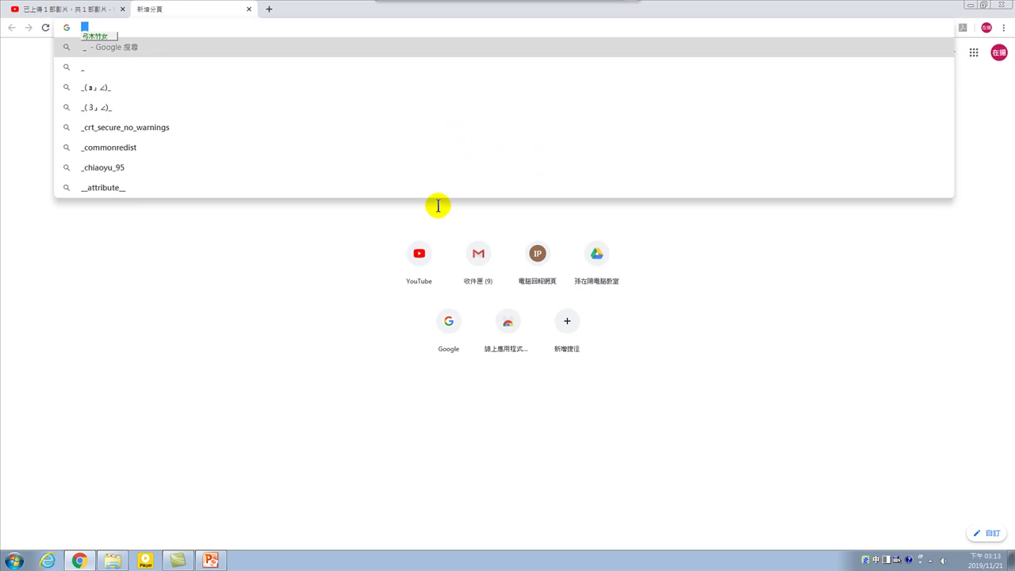
key(BackSpace)
key(ctrl+space)
text(www.)
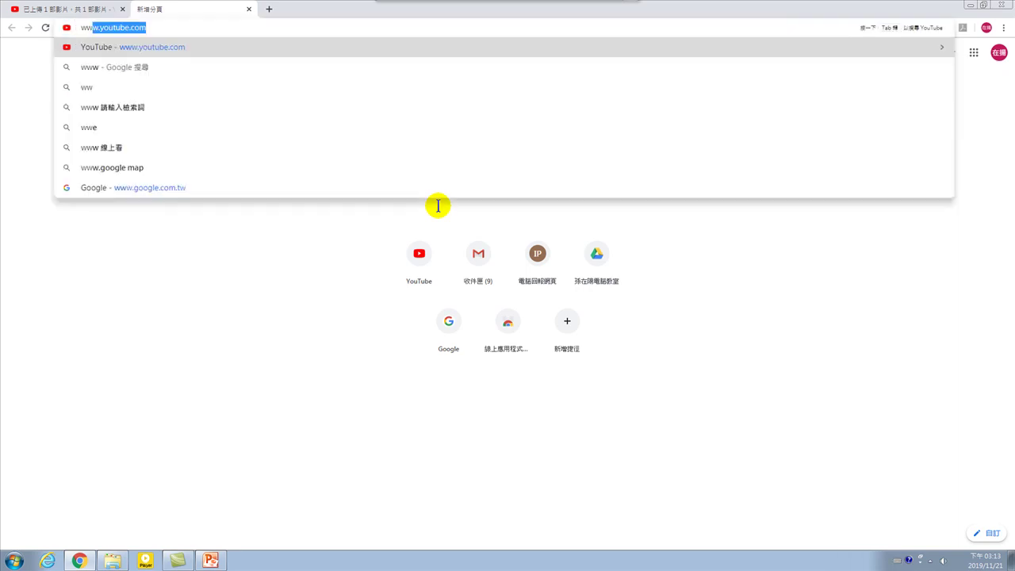
text(youtu)
key(Return)
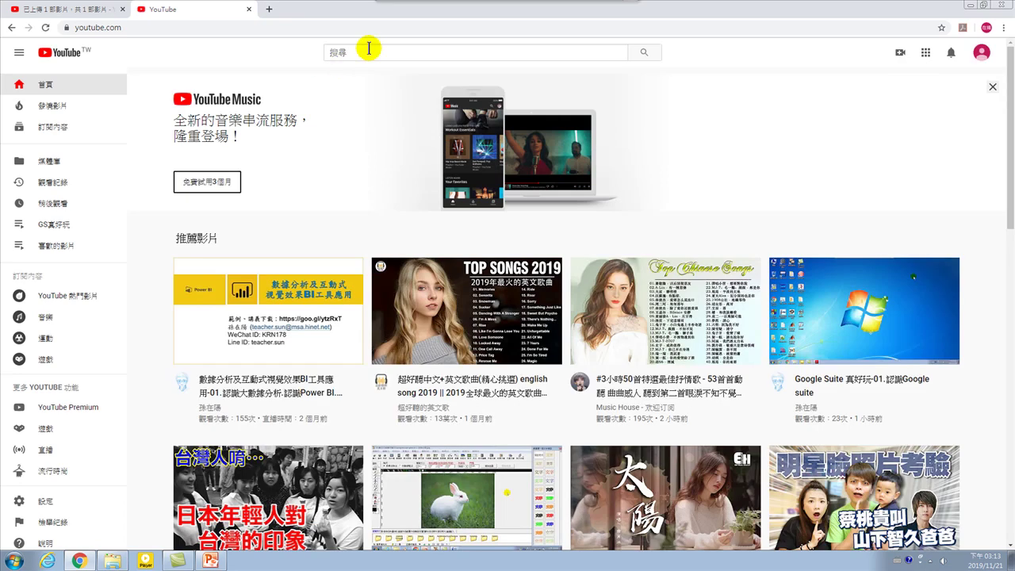
Search YouTube for 'Google Suite 真好玩' and scroll through the results.
click(369, 50)
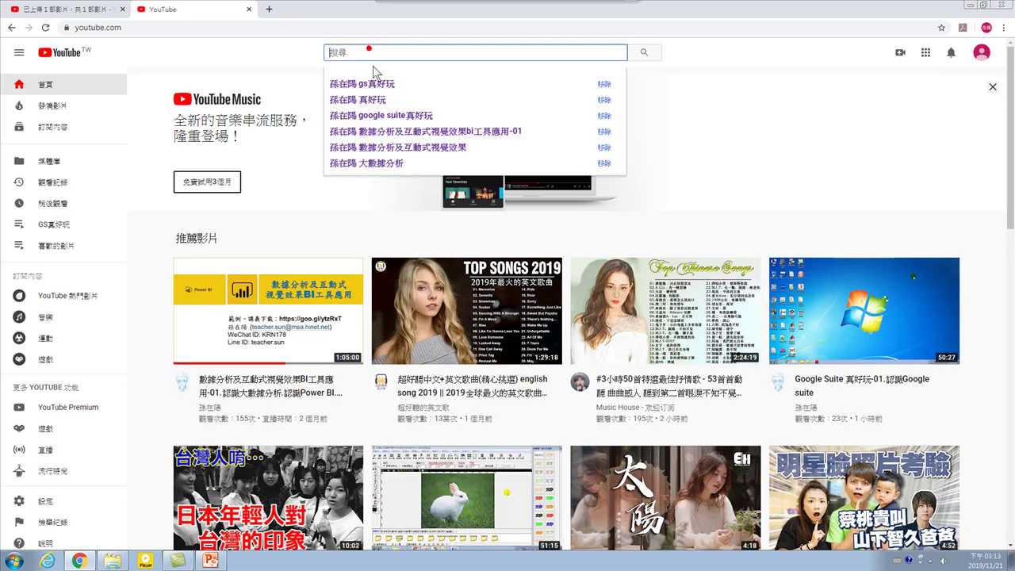
key(ctrl+space)
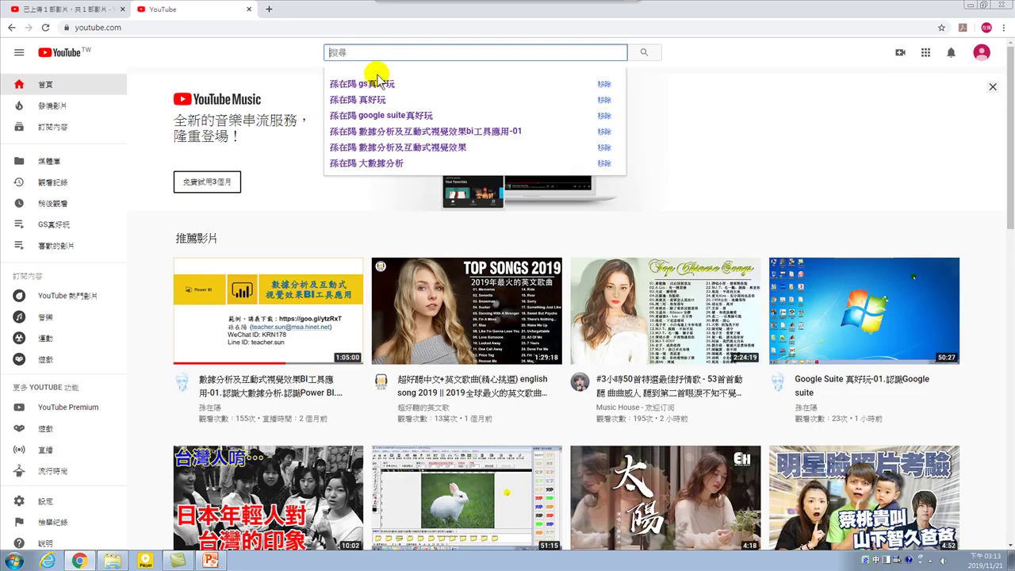
text(Goo)
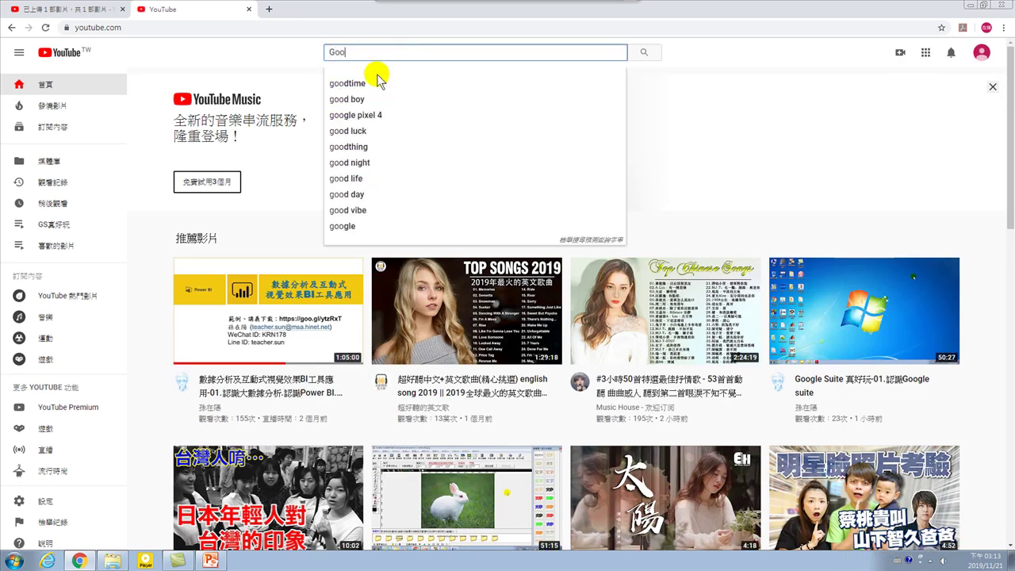
text(gle Sui)
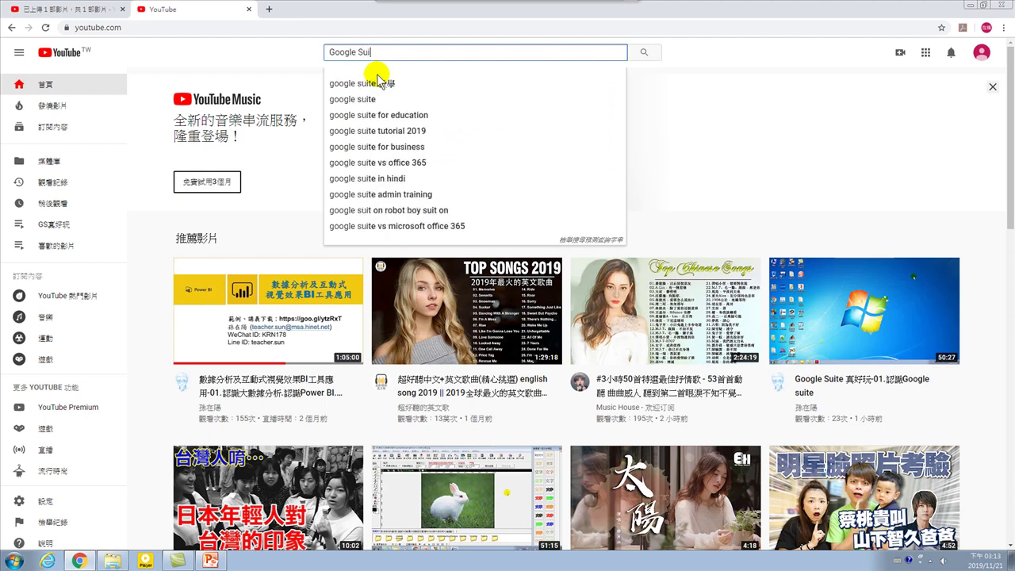
text(te 真)
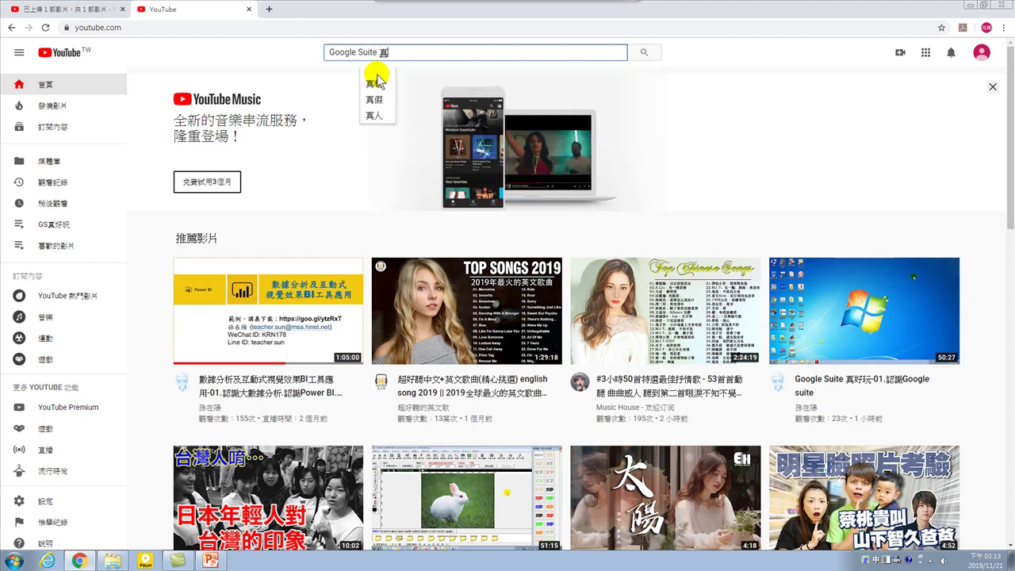
text(好)
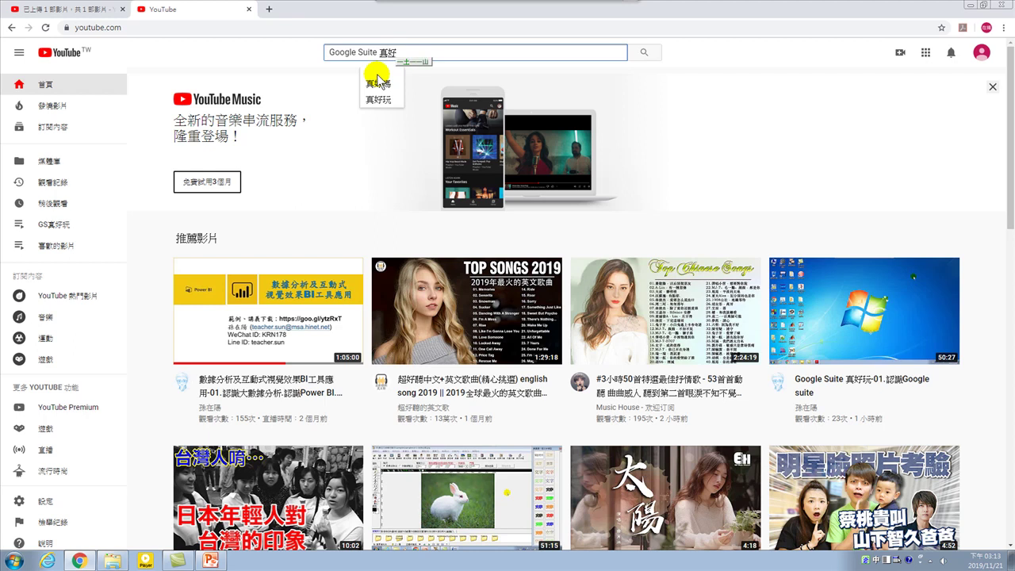
text(玩)
key(Return)
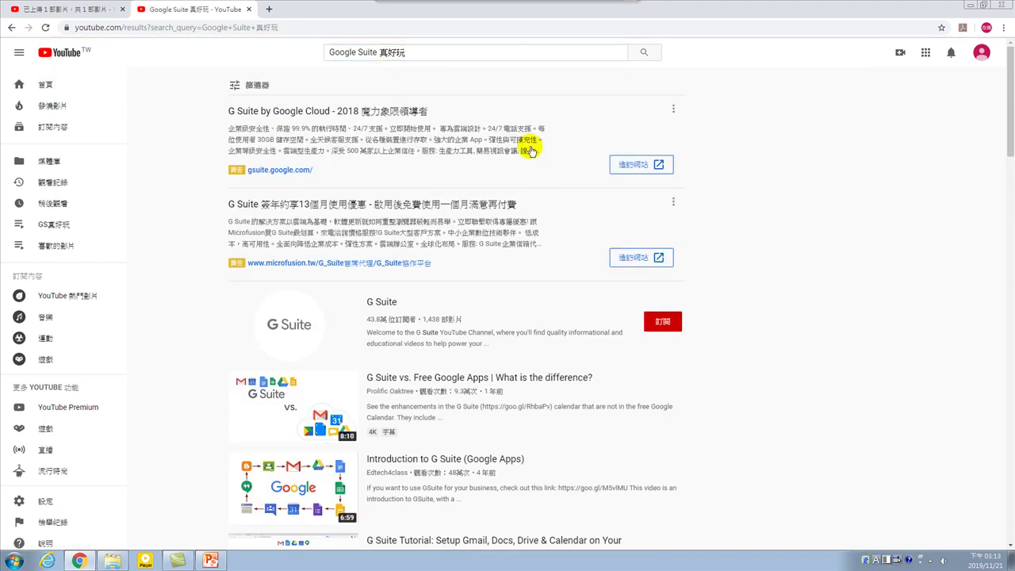
scroll(424, 385, down, 3)
scroll(426, 394, down, 10)
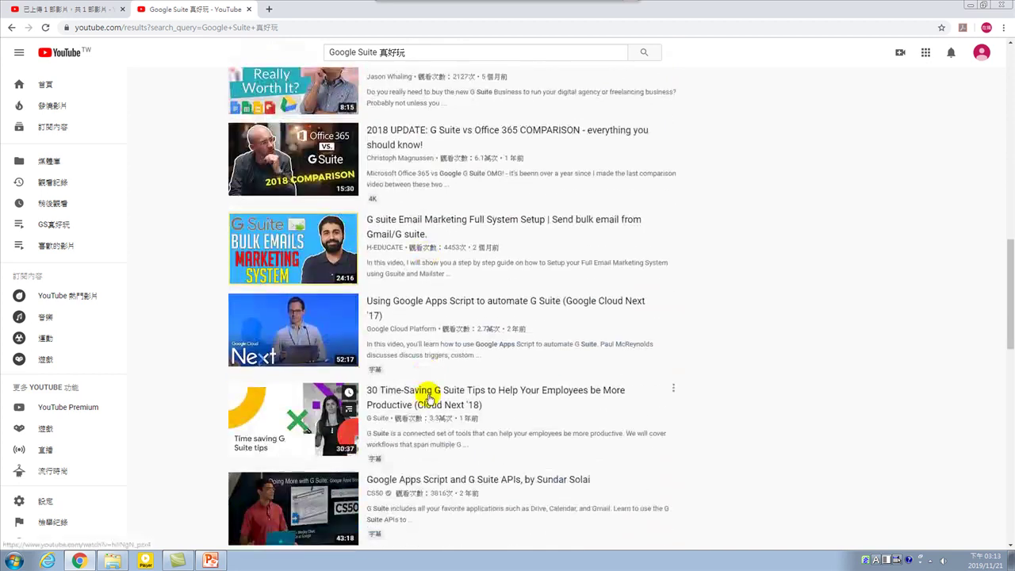
scroll(428, 394, down, 3)
scroll(421, 356, up, 15)
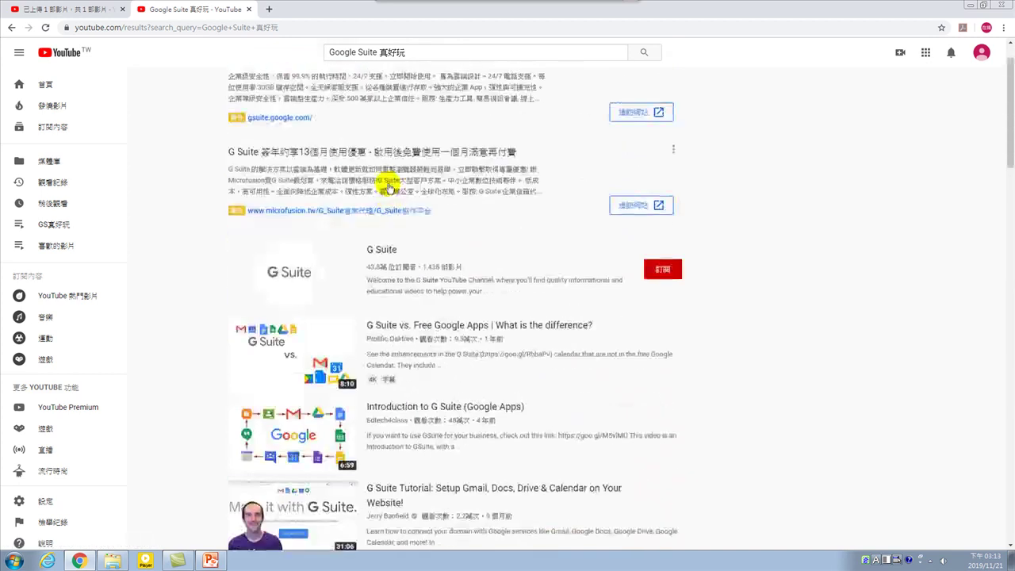
scroll(388, 194, up, 1)
click(329, 50)
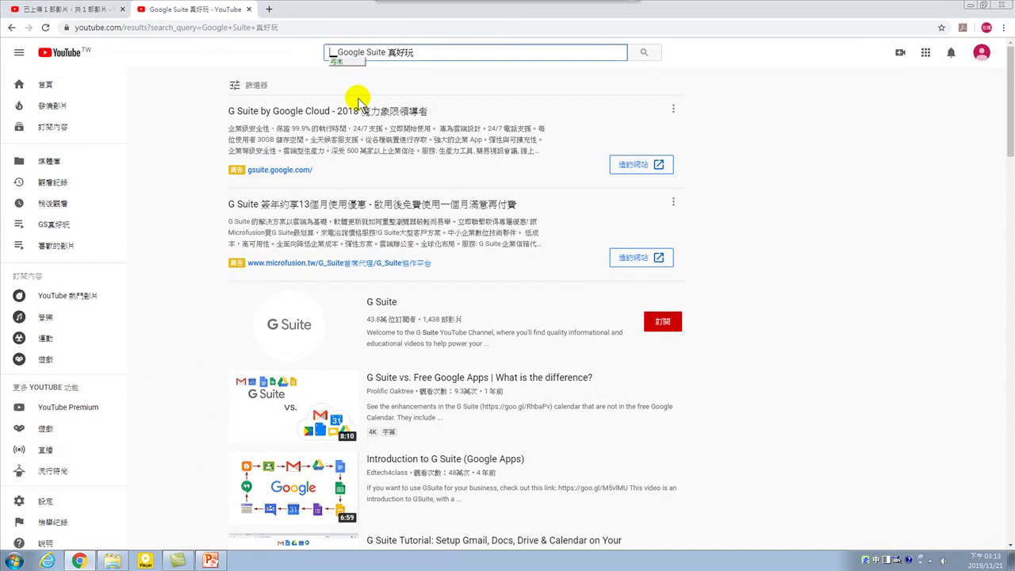
Add the creator's name before 'Google Suite 真好玩', rerun the search and scroll the results.
text(孫在)
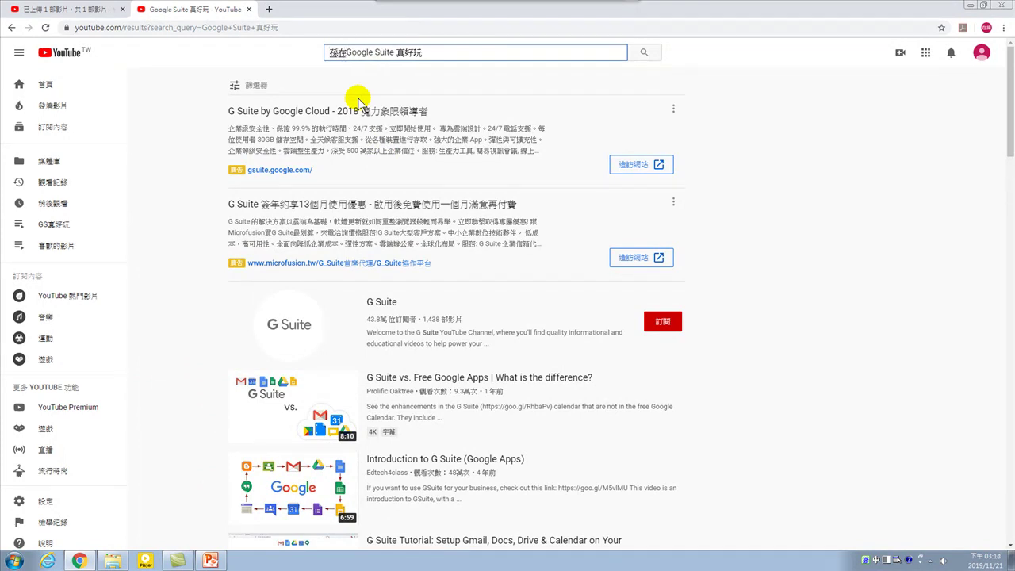
text(陽)
key(Return)
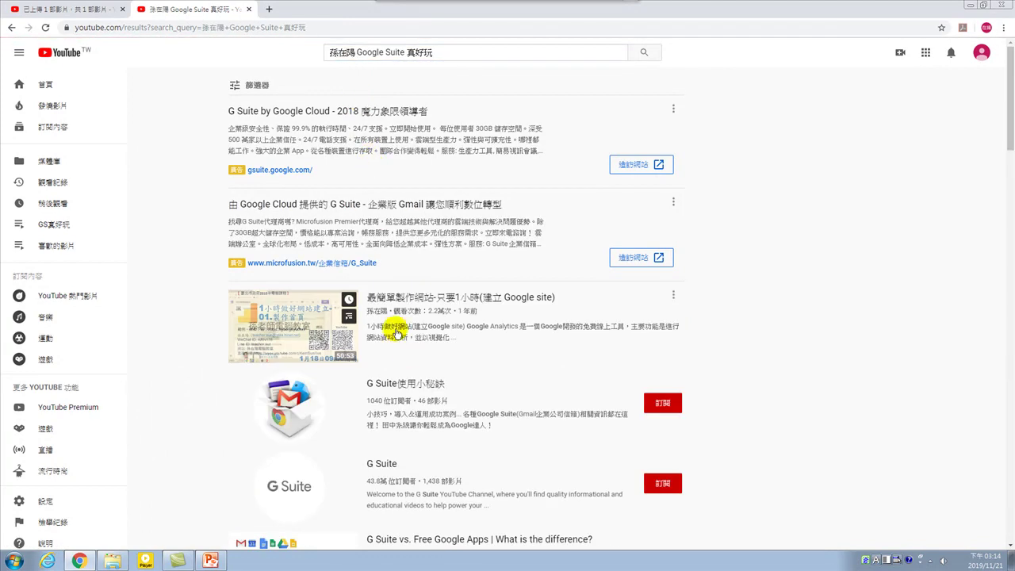
scroll(416, 345, down, 2)
scroll(418, 352, down, 2)
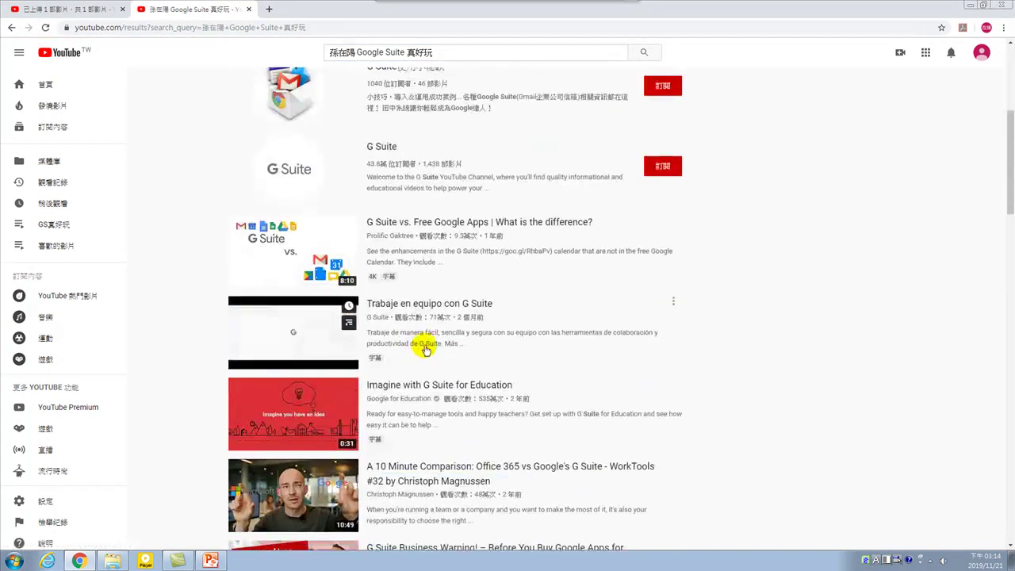
scroll(421, 354, down, 5)
scroll(425, 361, down, 9)
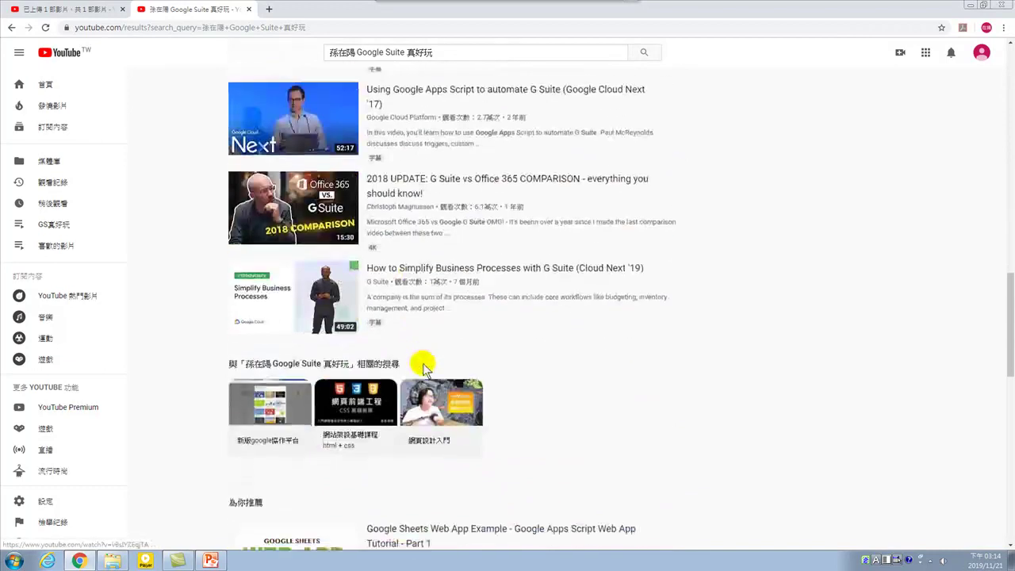
scroll(420, 360, up, 15)
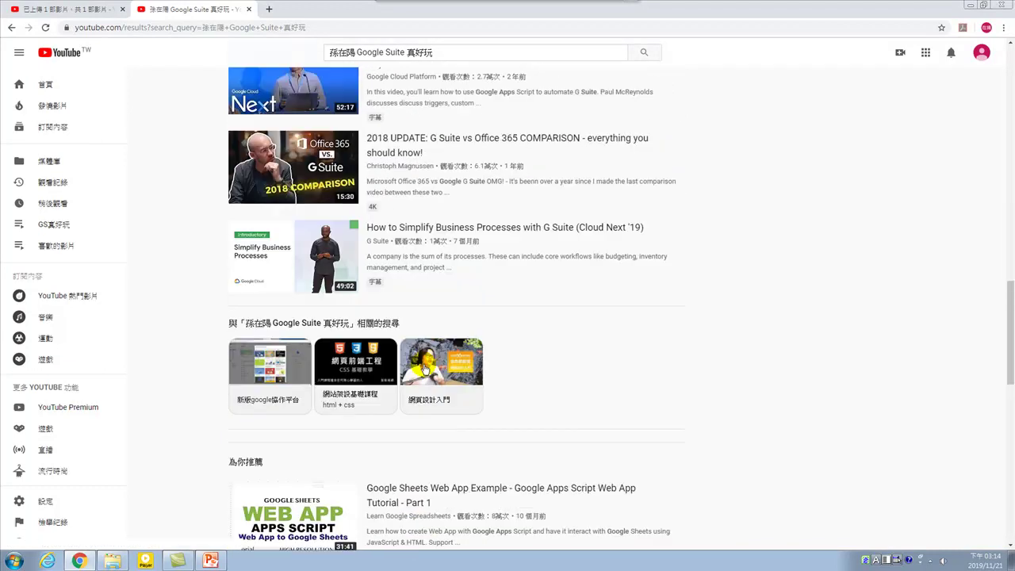
click(350, 27)
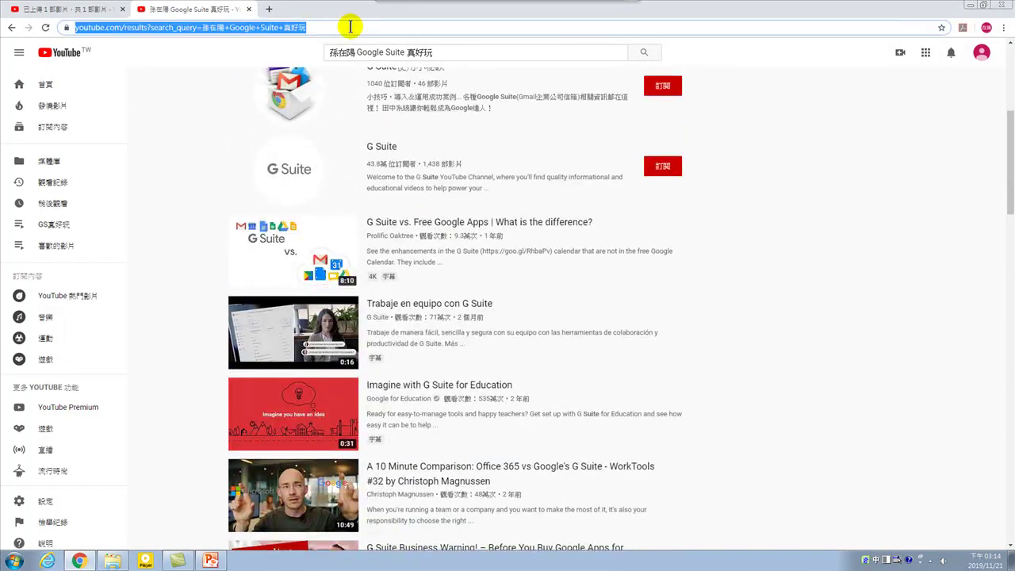
key(ctrl+v)
key(Return)
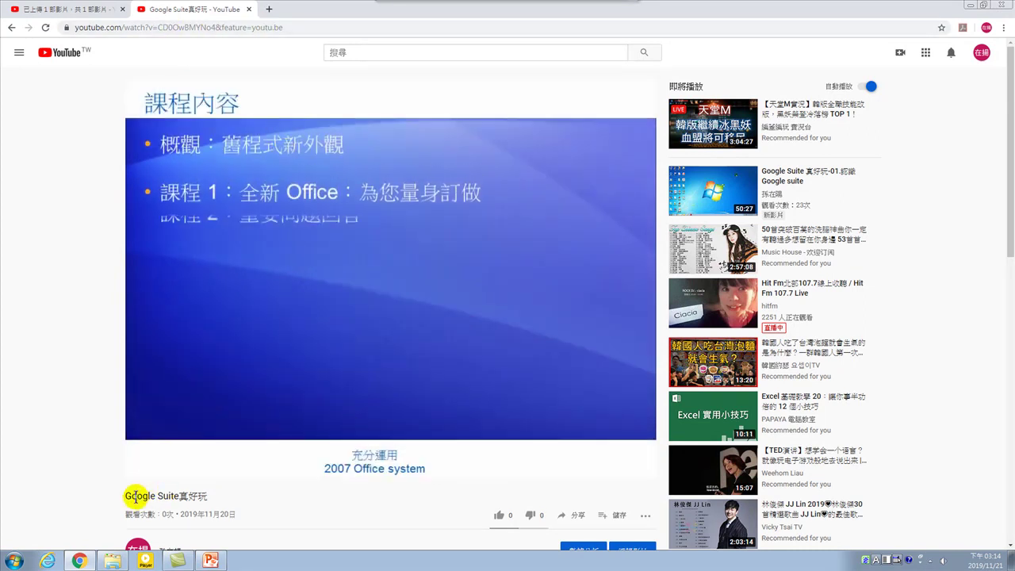
drag(127, 496, 207, 498)
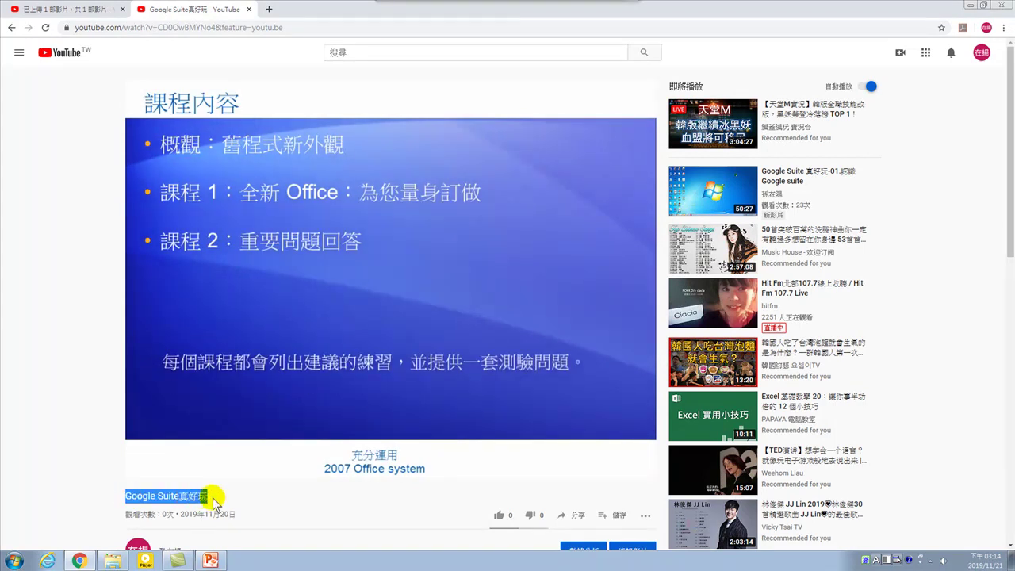
right_click(189, 499)
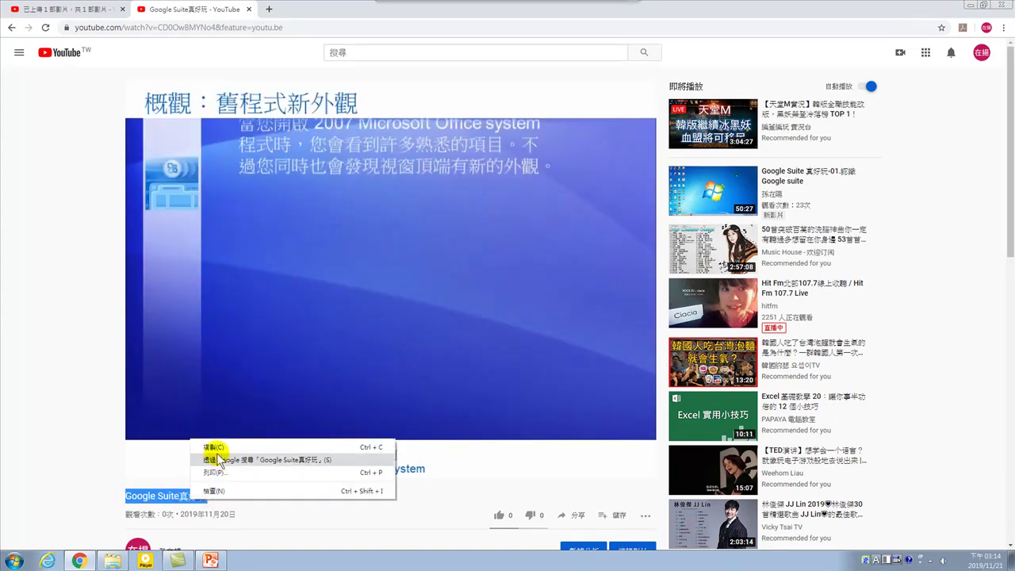
click(75, 425)
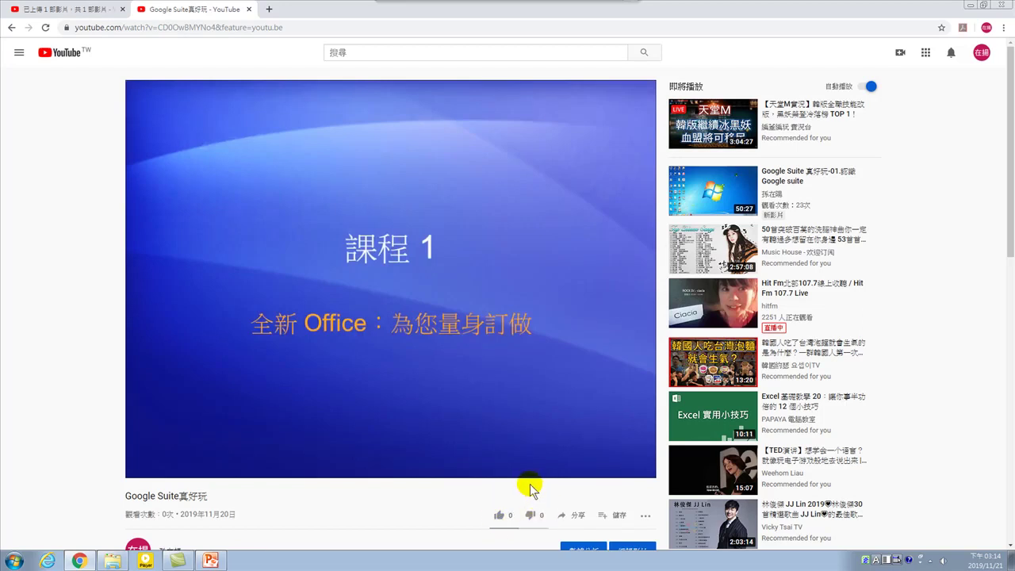
mouse_move(441, 443)
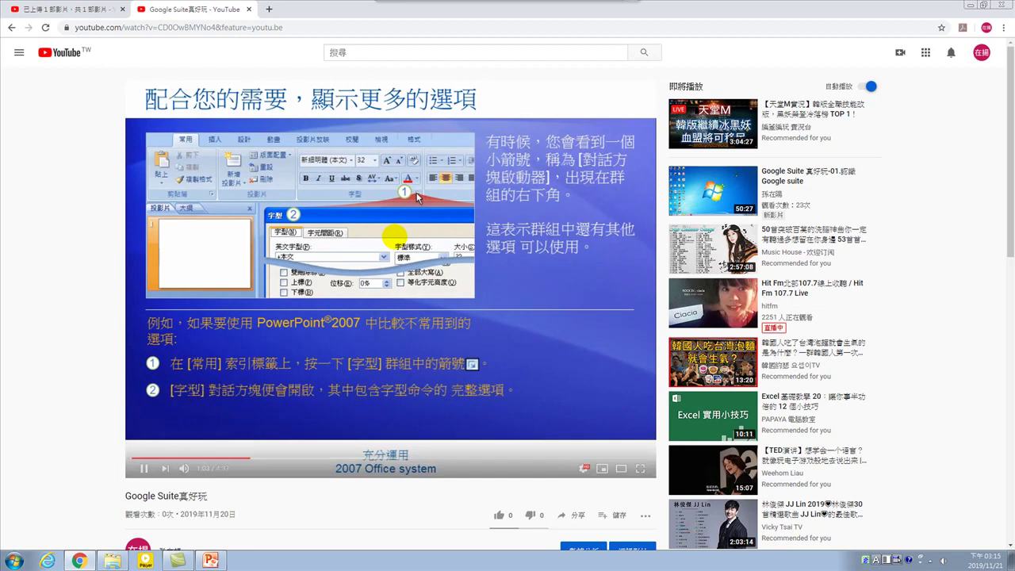
Close the YouTube watch tab and open Google Classroom from the Google apps grid in a new tab.
click(250, 10)
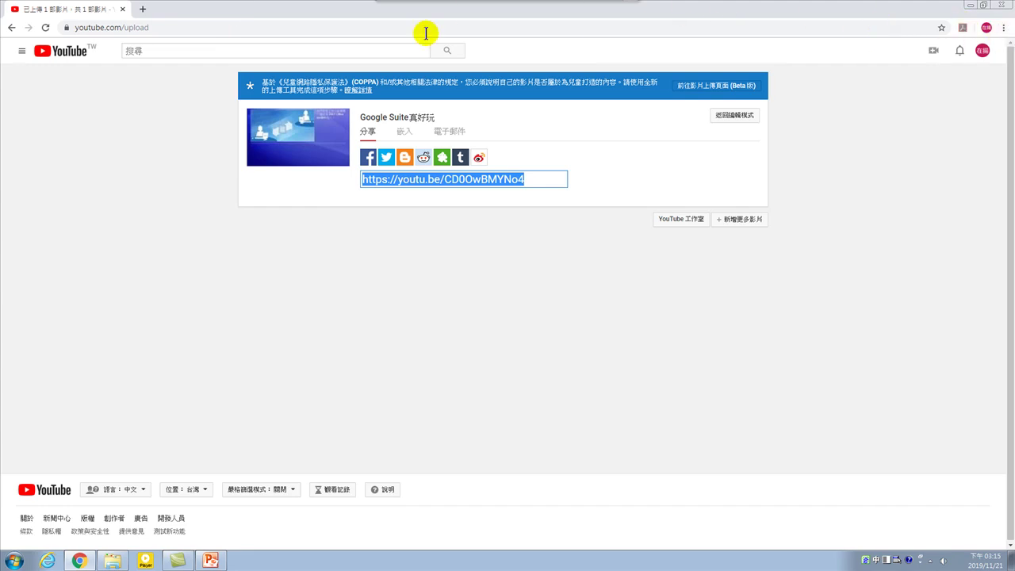
click(143, 10)
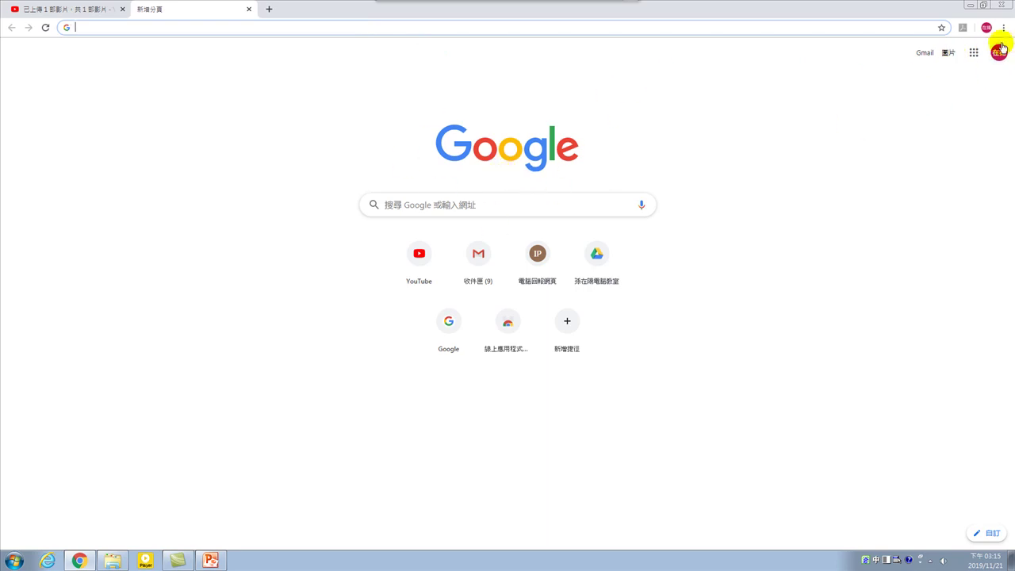
click(973, 54)
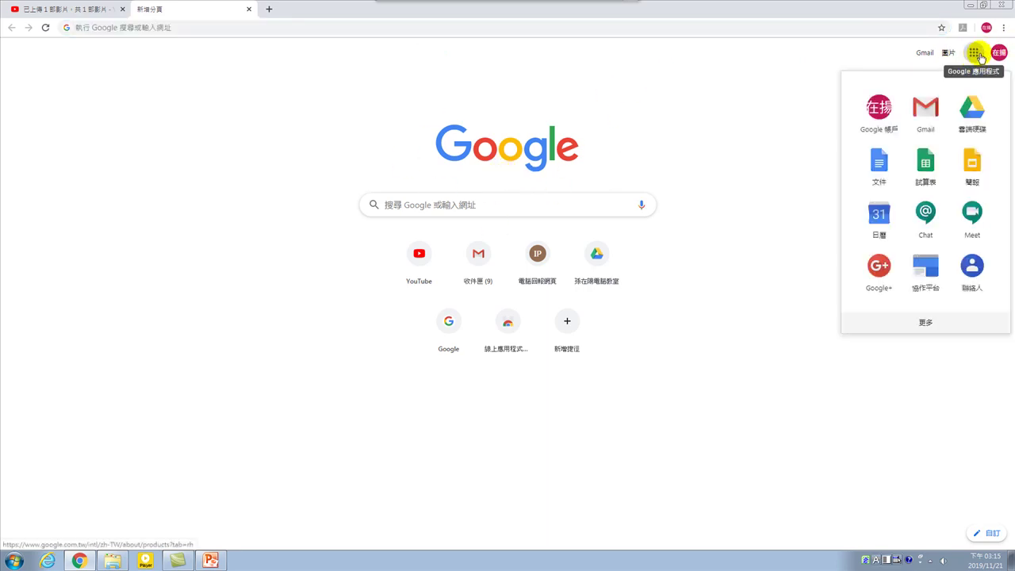
click(925, 322)
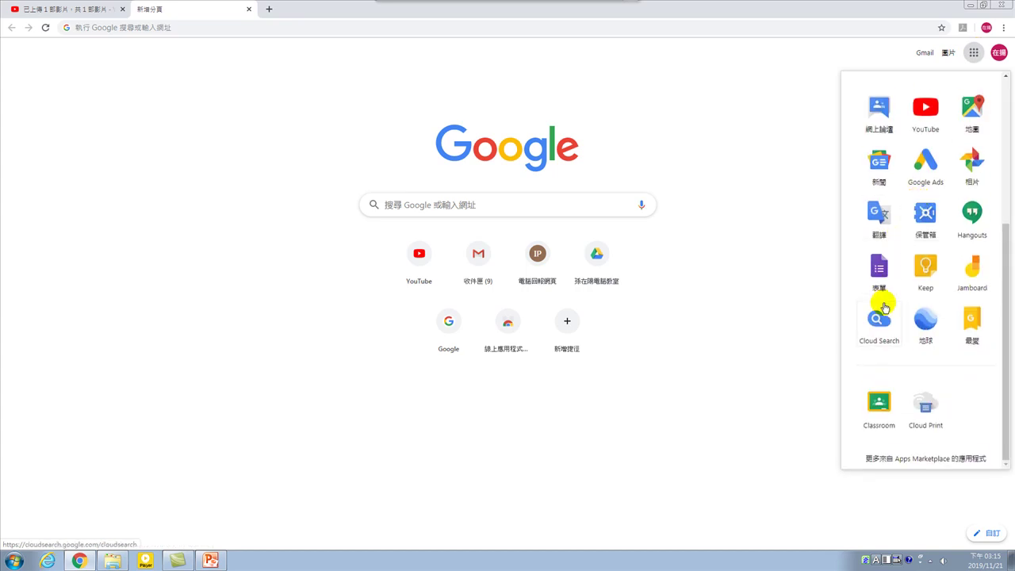
click(880, 403)
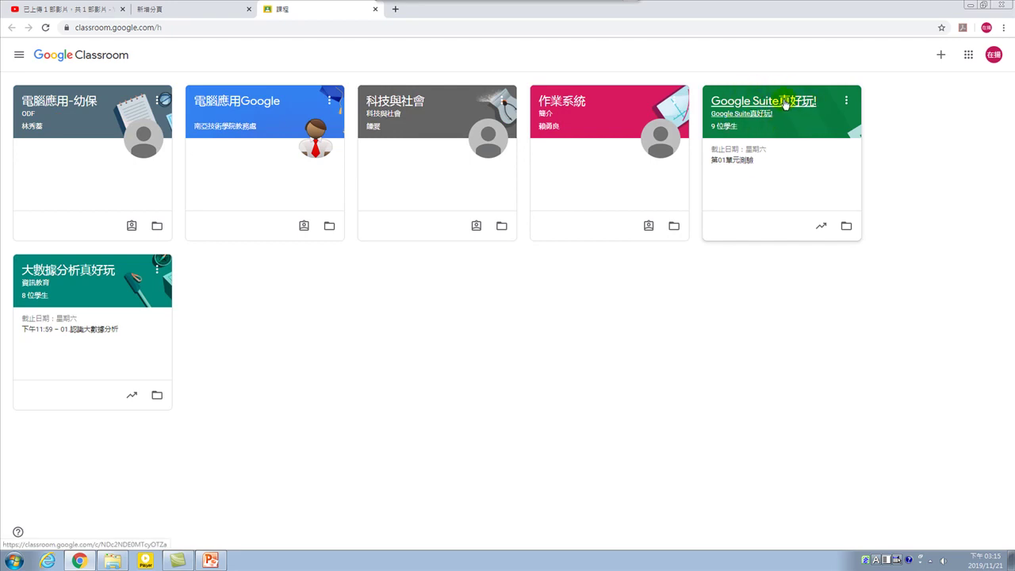
Open the Google Suite真好玩! course and start a 向全班宣佈 announcement.
click(783, 104)
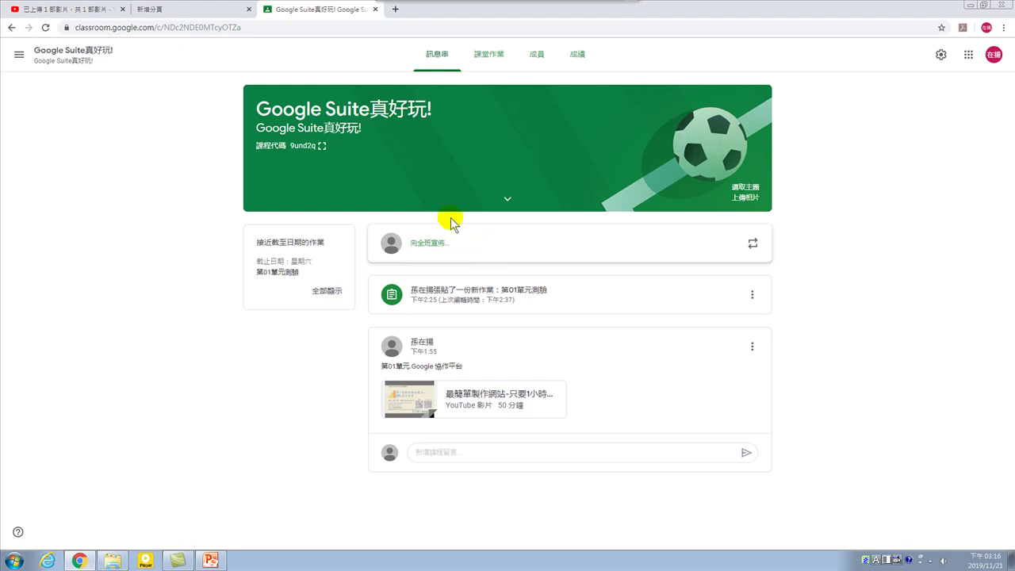
click(464, 243)
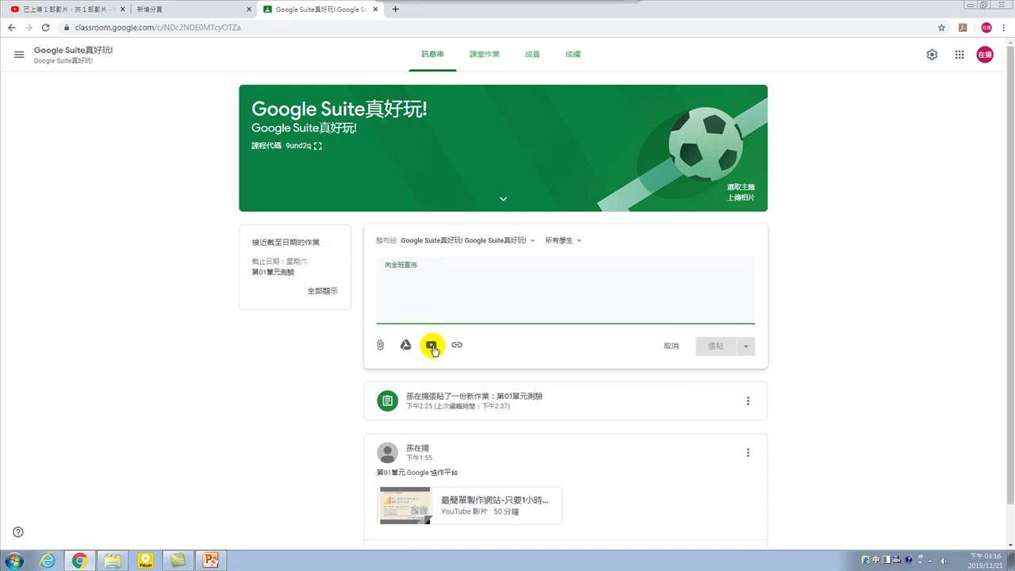
Attach the YouTube video to the announcement by pasting its youtu.be link under 網址.
click(432, 346)
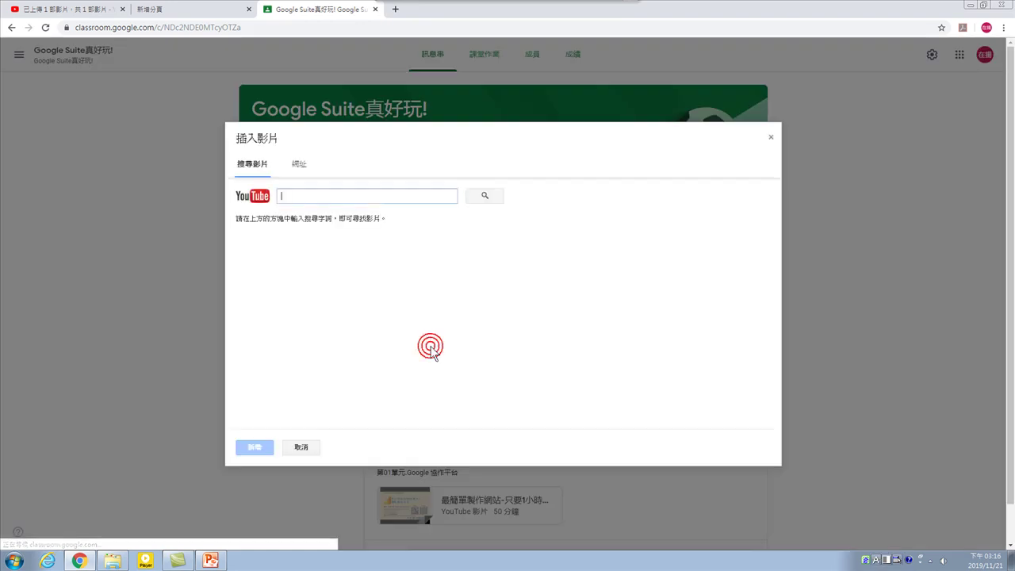
click(299, 164)
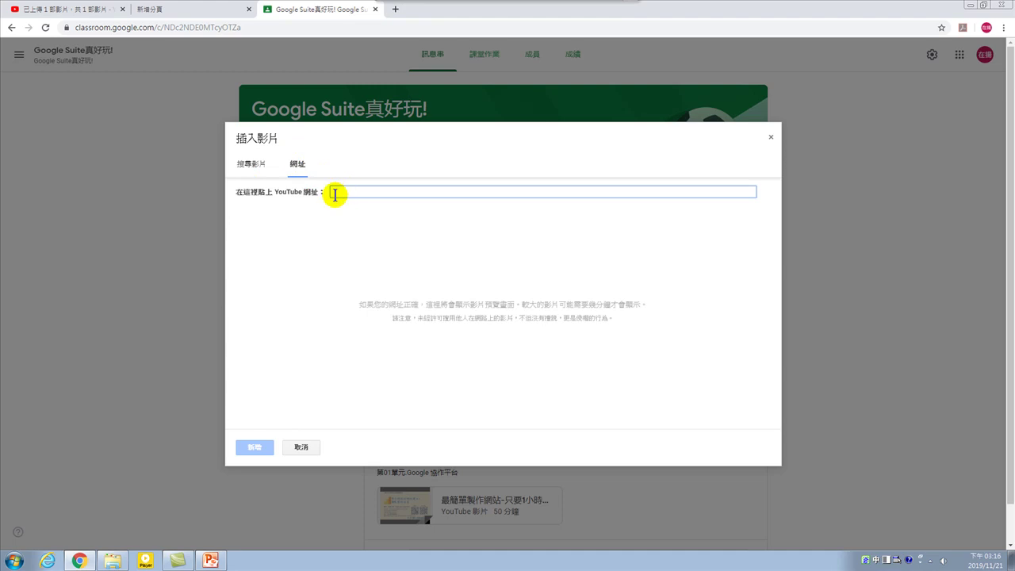
text(https://youtu.be/CD0OwBMYNo4)
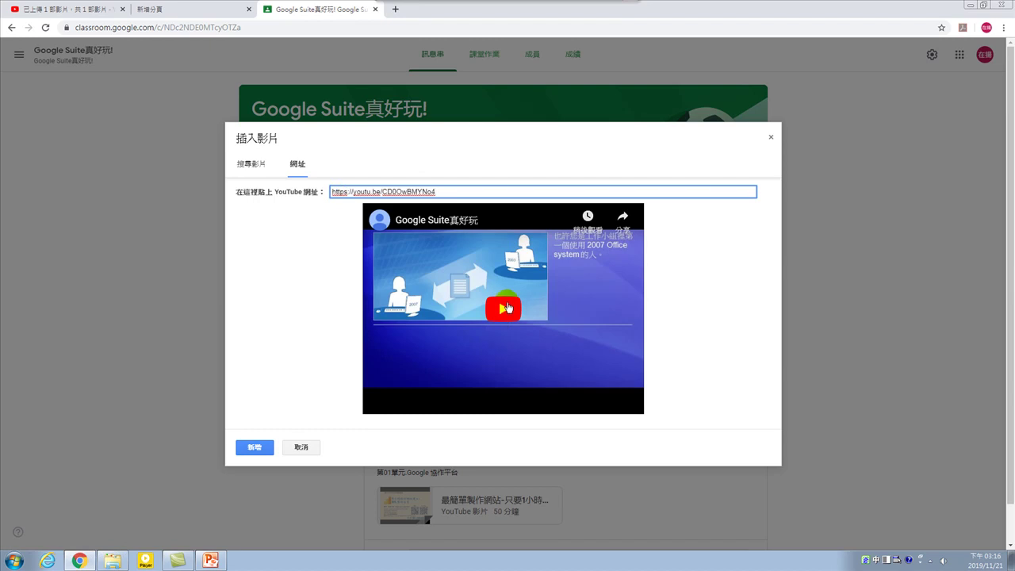
click(254, 447)
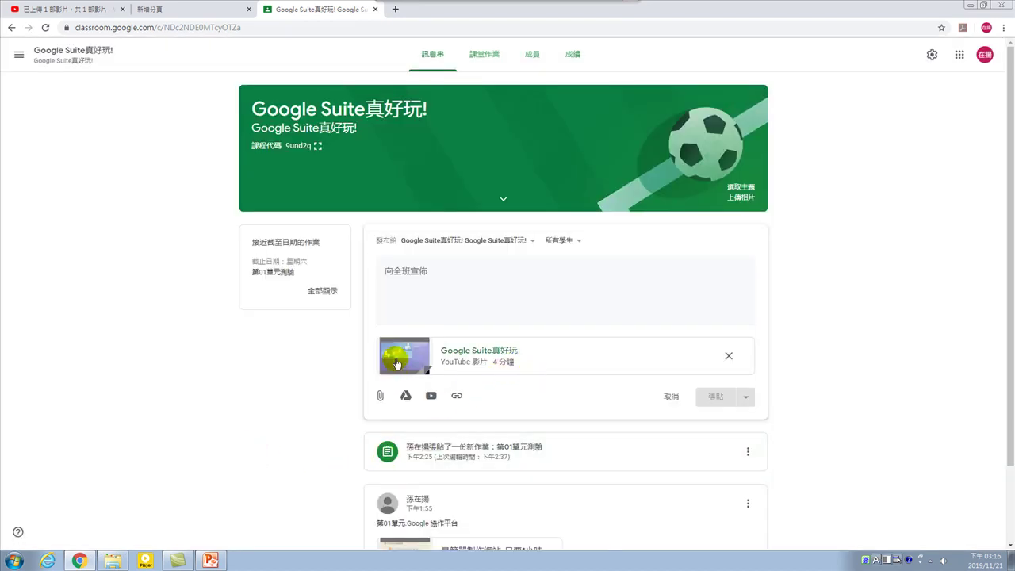
Type 'Google Suite真好玩' as the announcement text.
click(423, 286)
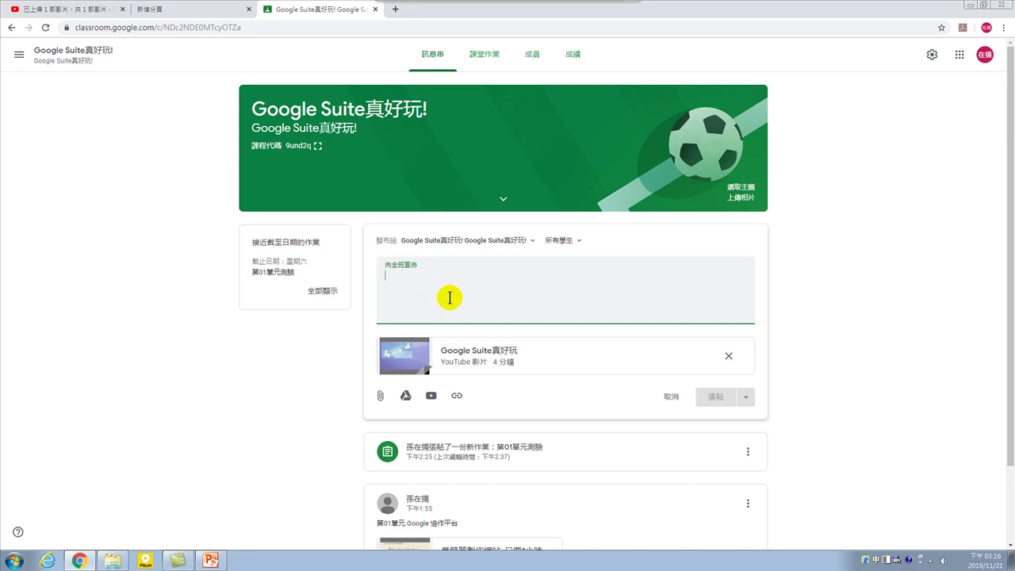
text(G)
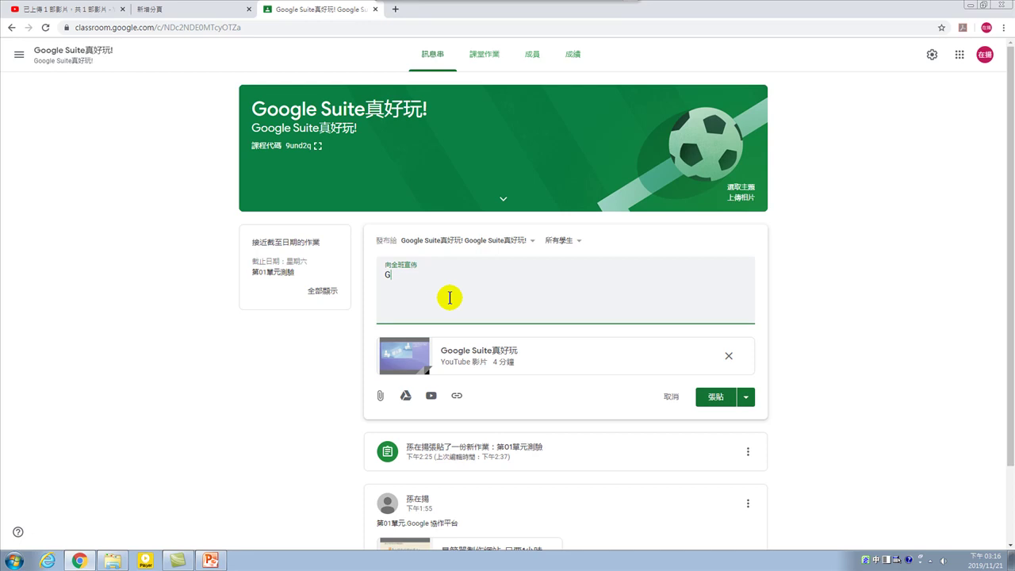
text(oogle Sui)
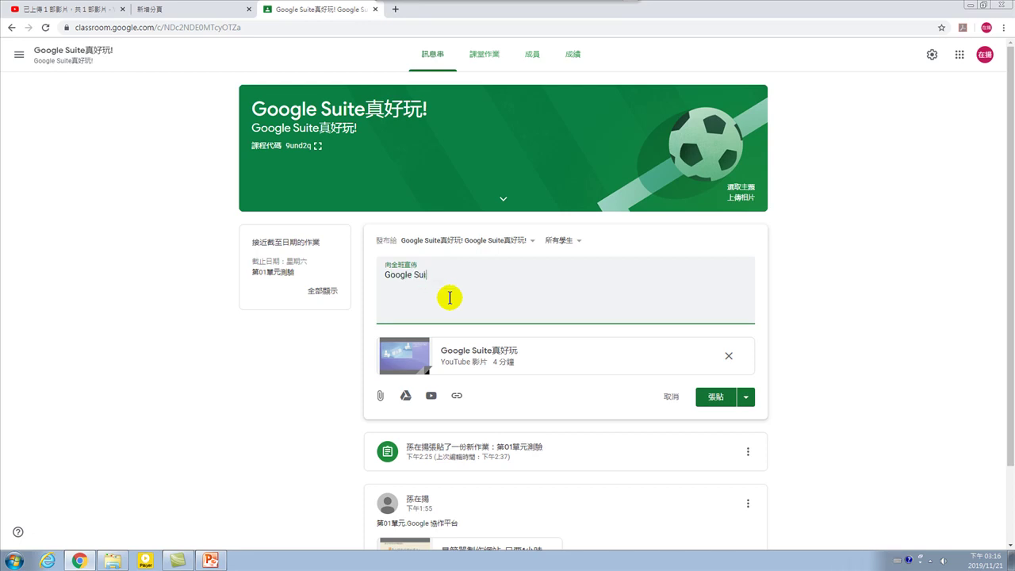
text(te)
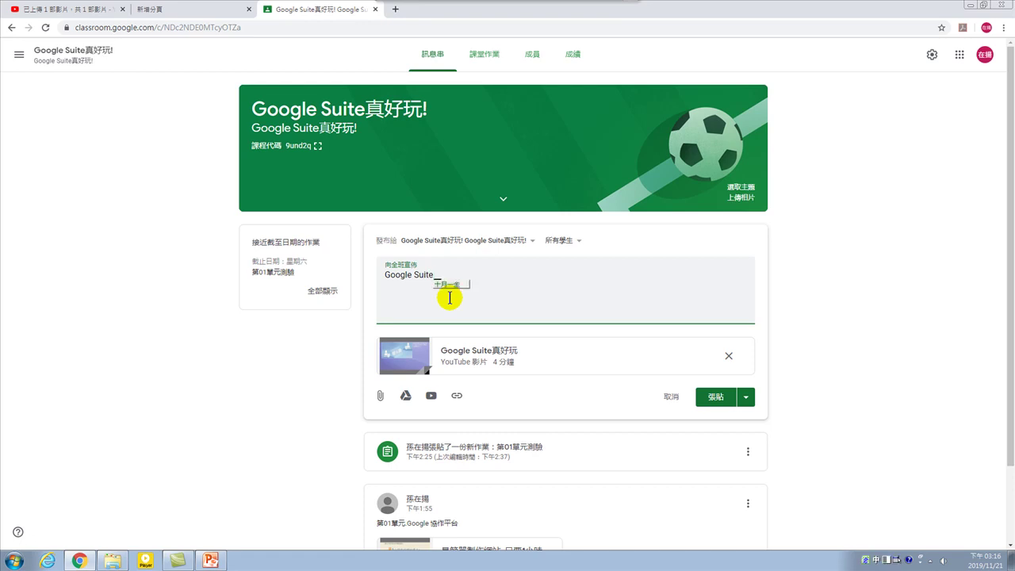
text(真好玩)
key(Return)
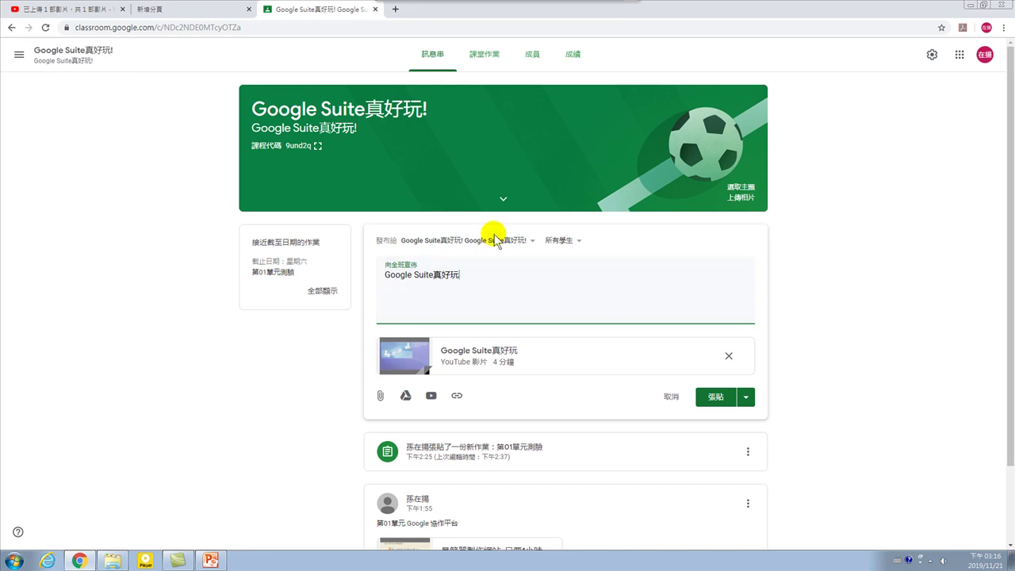
scroll(471, 317, down, 1)
Prefix the announcement text with '第02單元.' using the Chinese input method.
click(386, 219)
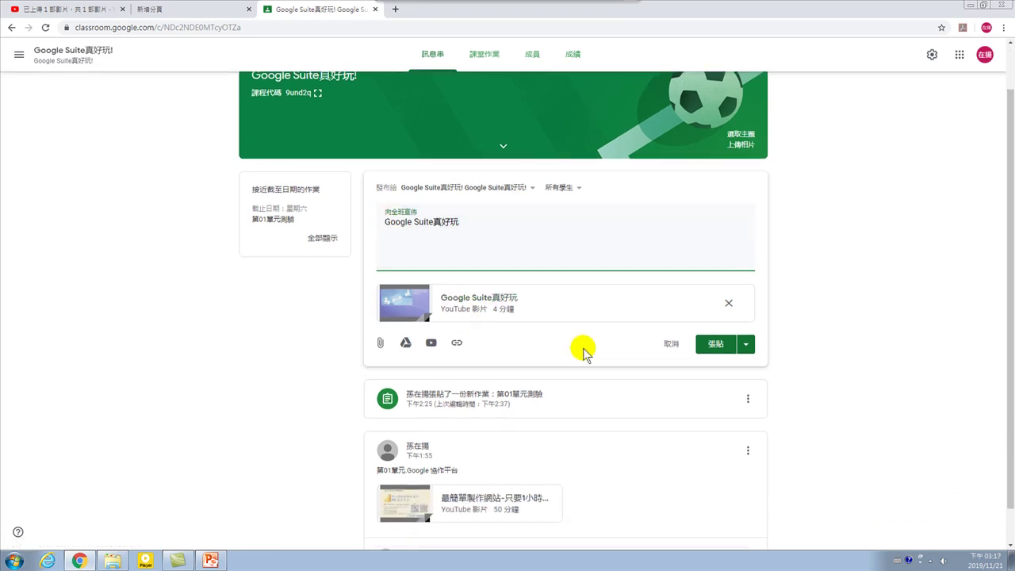
text(hn)
key(BackSpace)
key(BackSpace)
key(ctrl+space)
text(hnl)
key(space)
text(02)
text(rrwj)
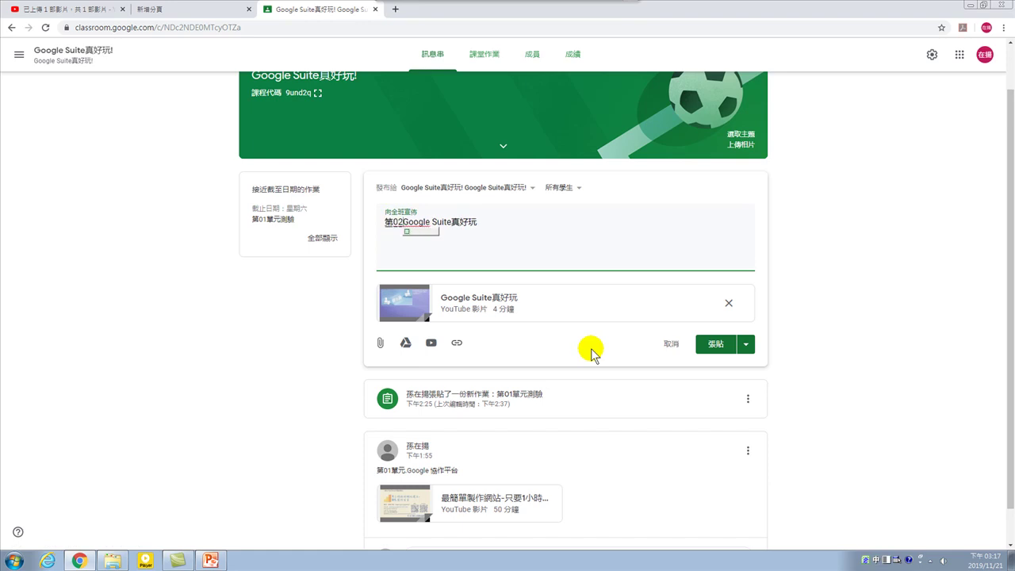
key(space)
text(mmu)
key(space)
text(.)
key(Return)
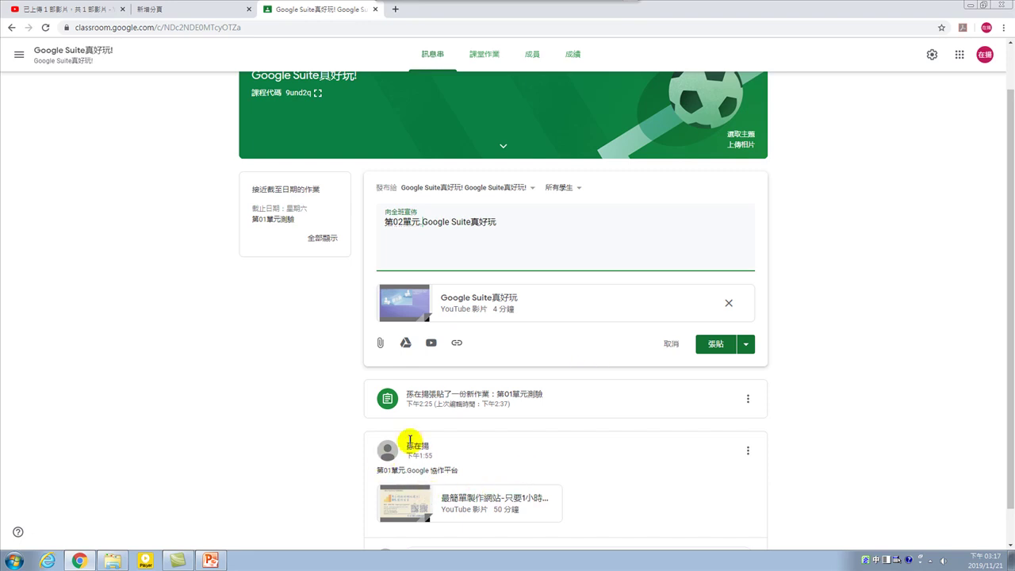
Post the 第02單元.Google Suite真好玩 announcement to the class stream.
click(712, 346)
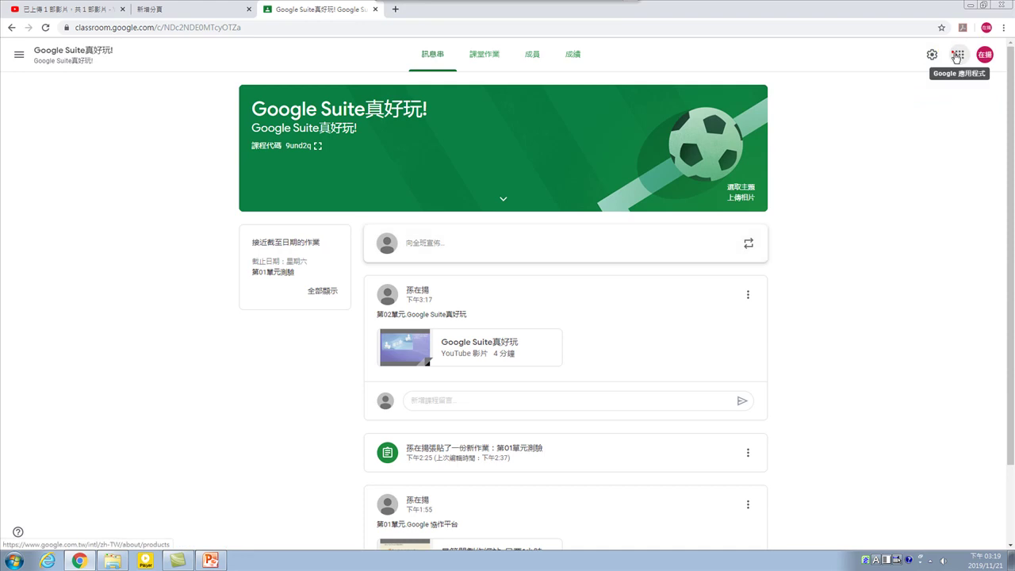
Open Google Drive (雲端硬碟) from the Google apps grid.
click(959, 56)
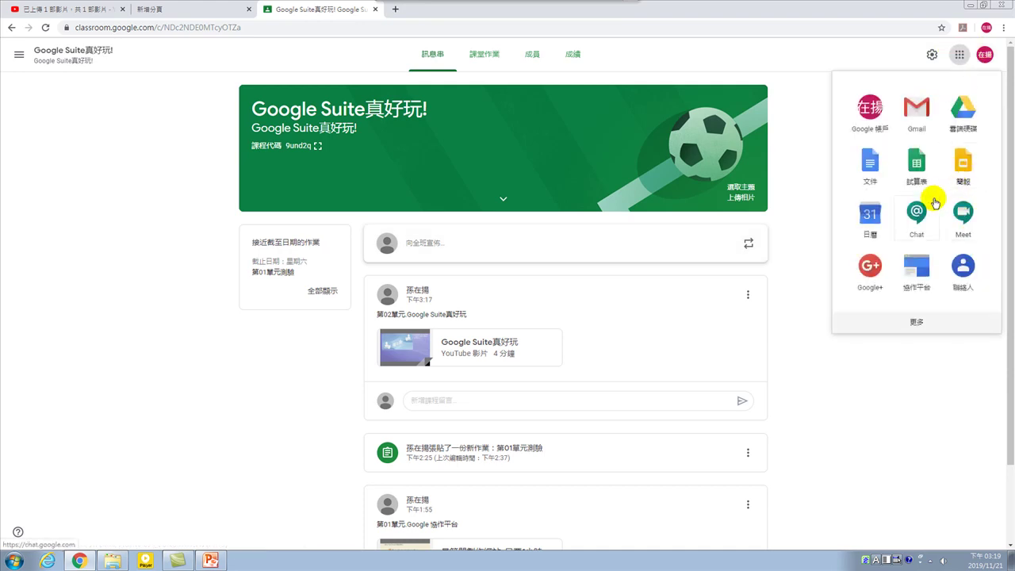
click(961, 111)
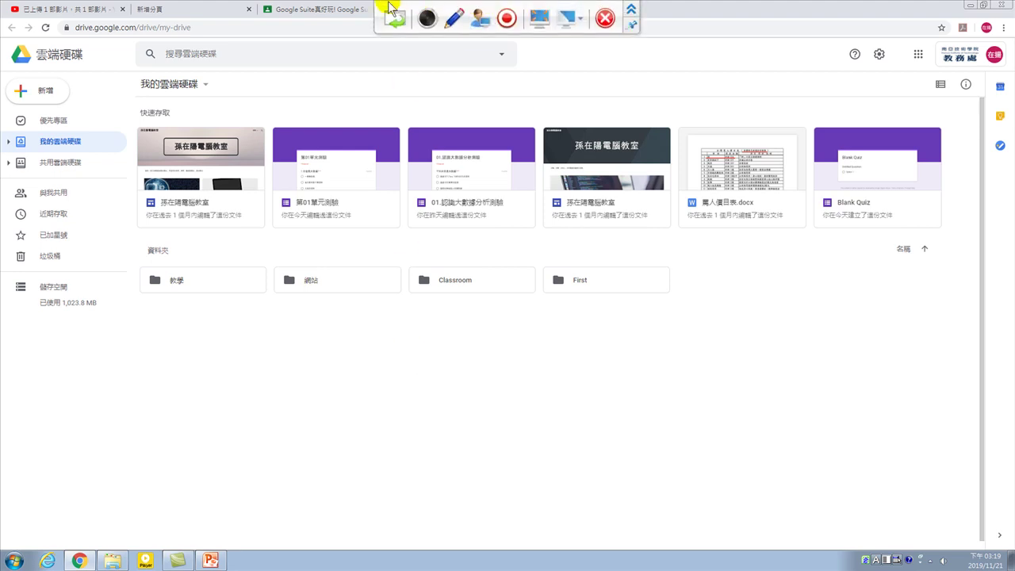
Return to the Google Suite真好玩! class stream tab to view the posted video announcement.
click(337, 9)
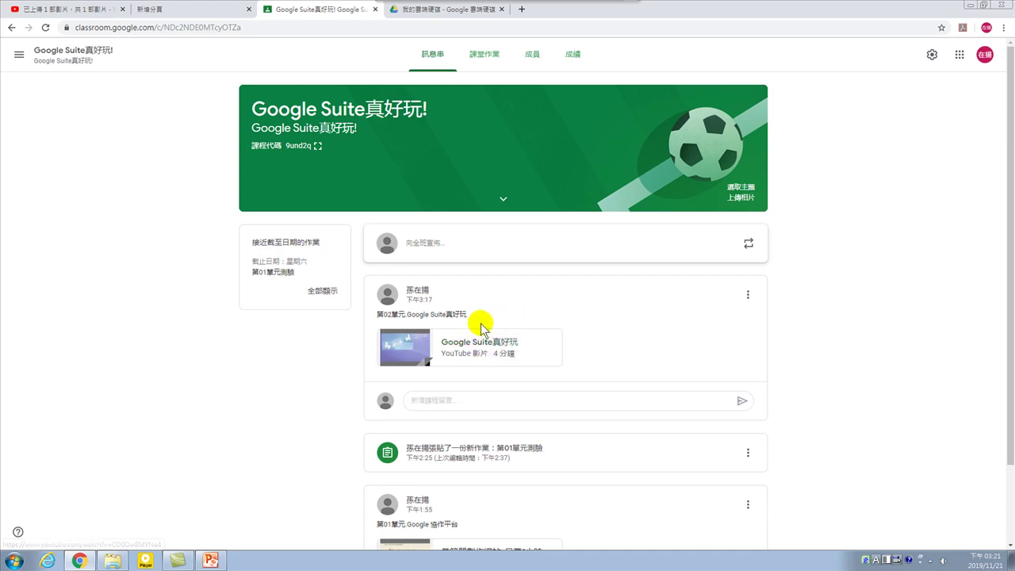
Play the Google Suite真好玩 video card attached to the Classroom announcement.
click(466, 348)
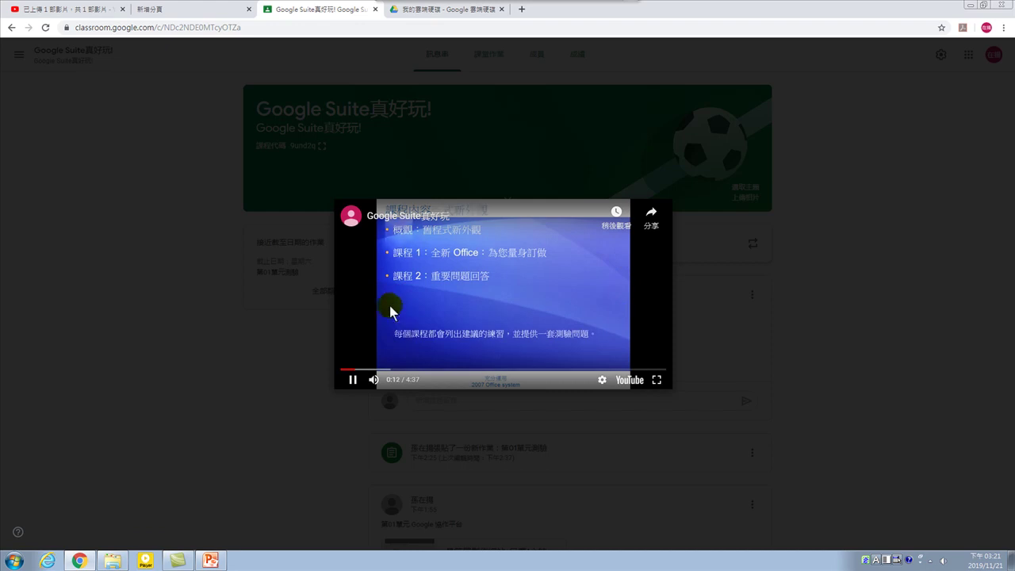
Open the video toward the YouTube site, then pause, resume and pause the lesson playback.
click(629, 380)
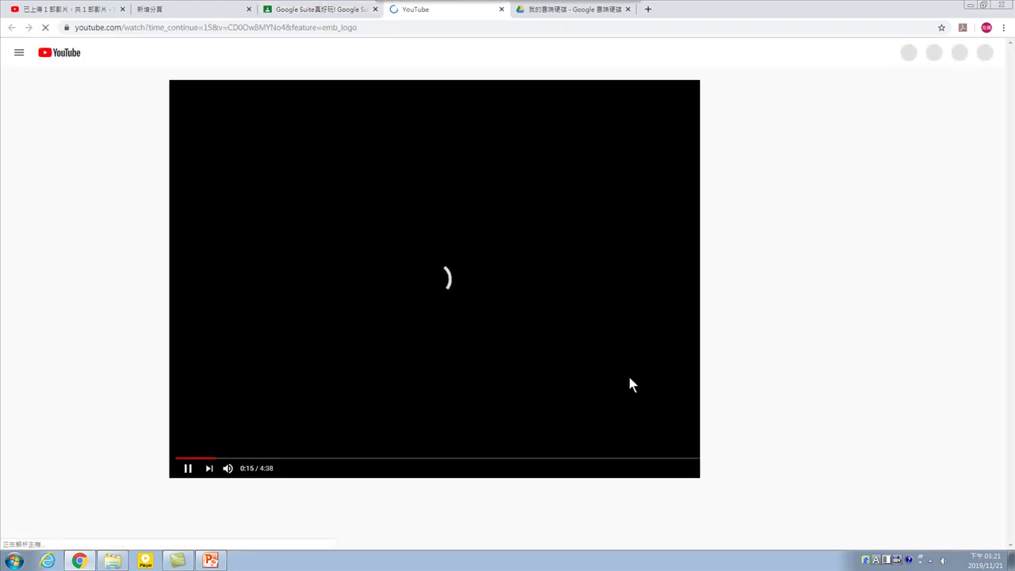
mouse_move(421, 7)
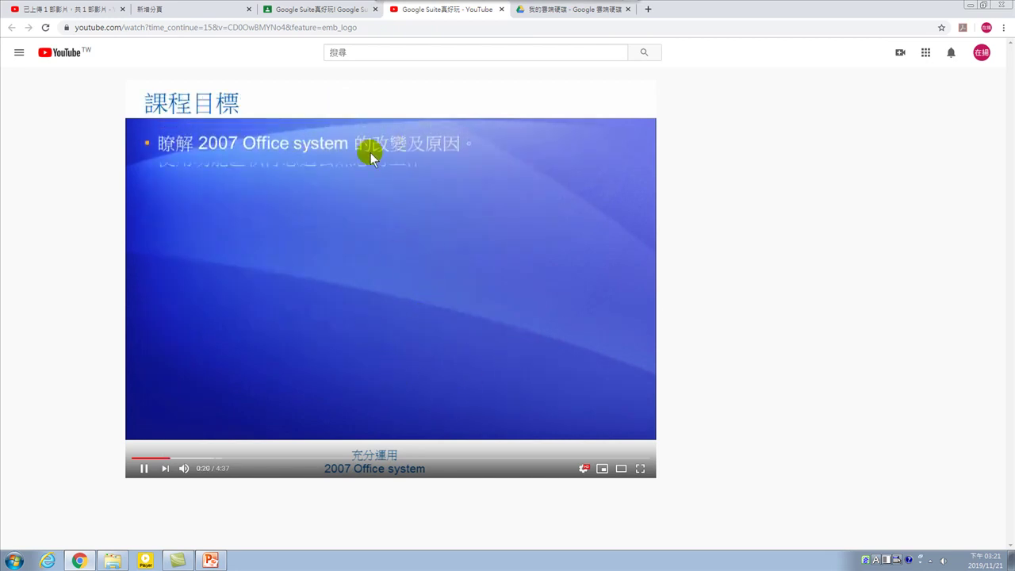
click(270, 104)
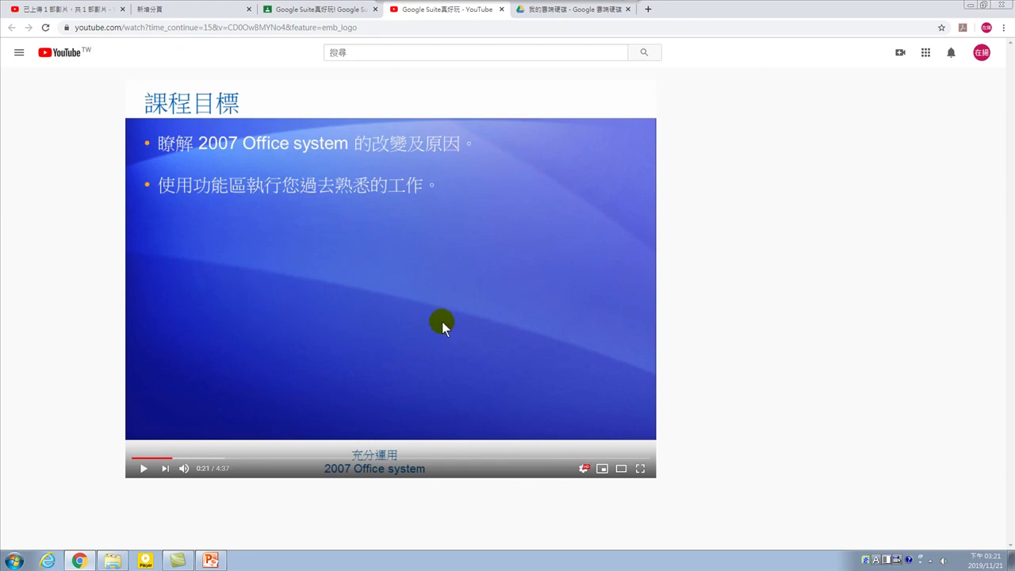
click(424, 286)
click(438, 335)
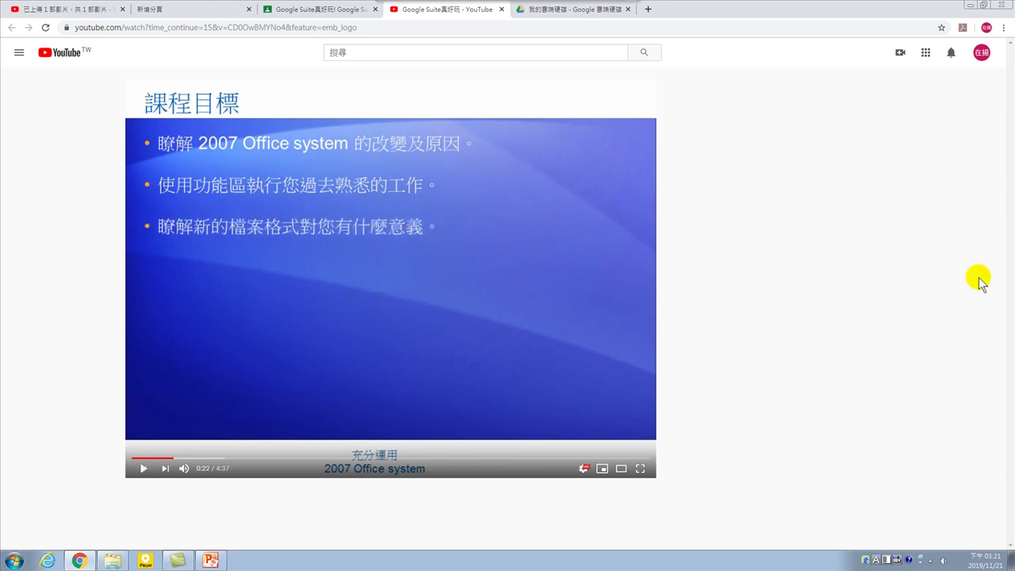
Paste the video's youtu.be short link into the address bar to load its watch page.
mouse_move(560, 27)
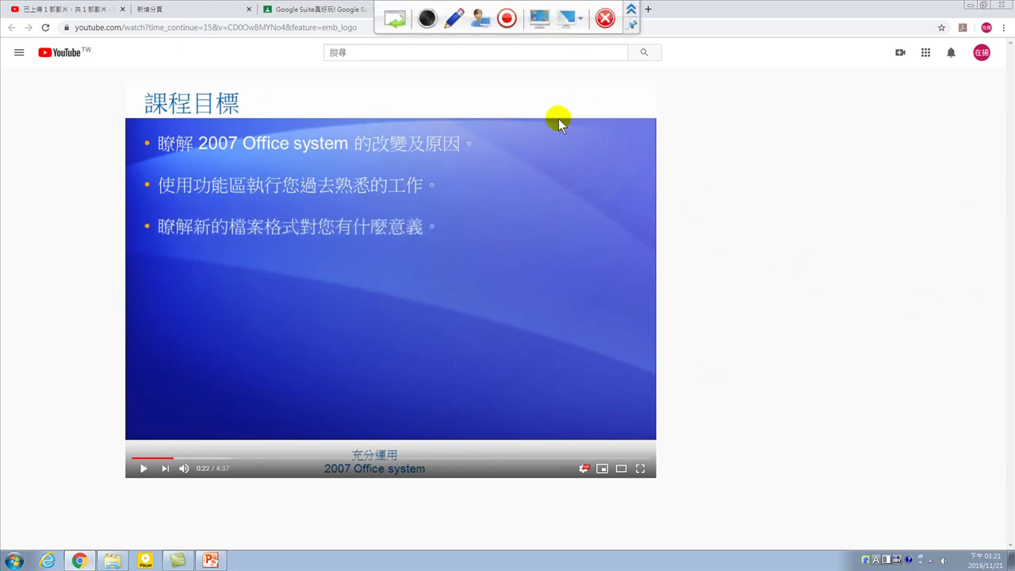
click(256, 29)
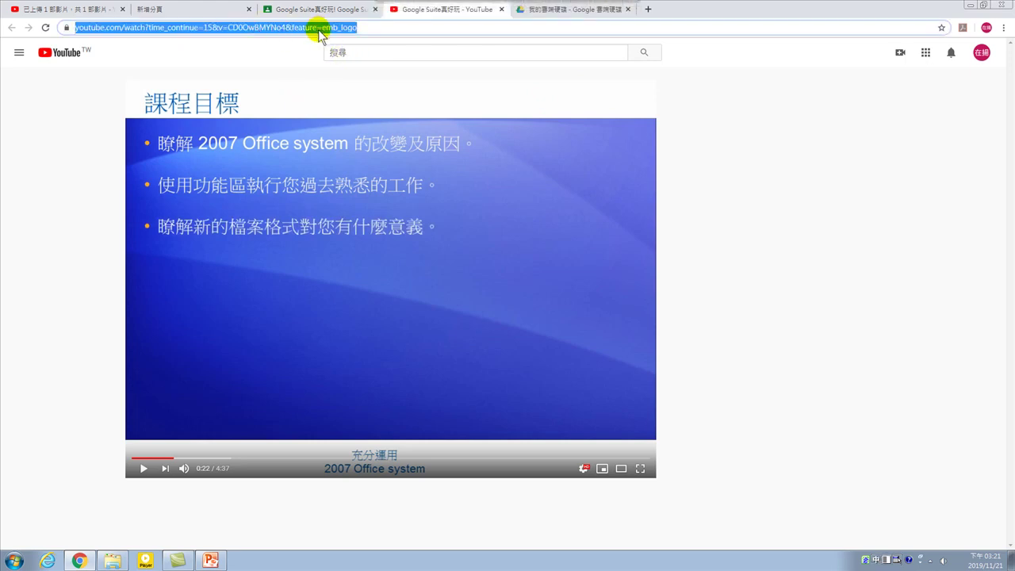
text(https://youtu.be/CD0OwBMYNo4)
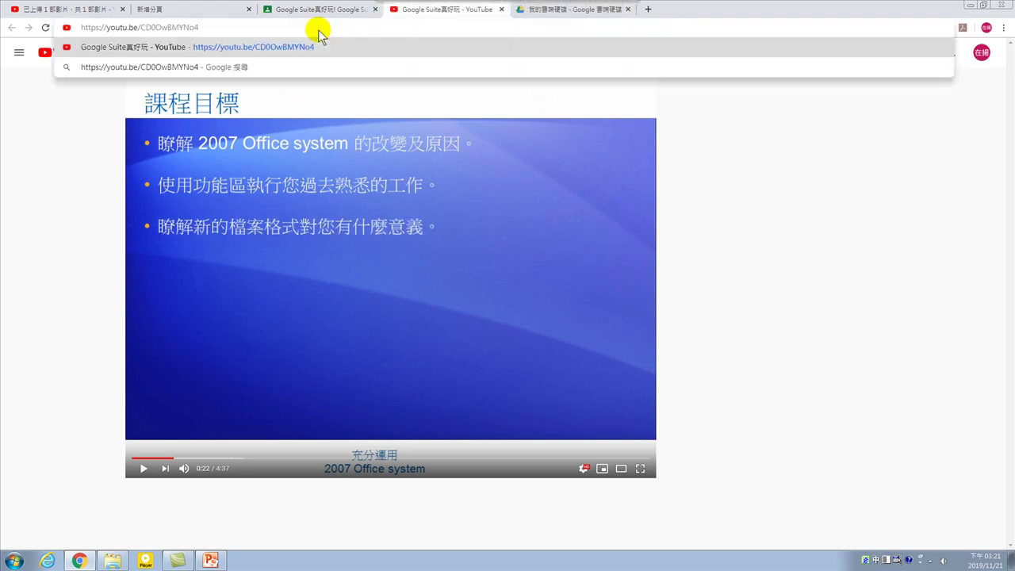
key(Return)
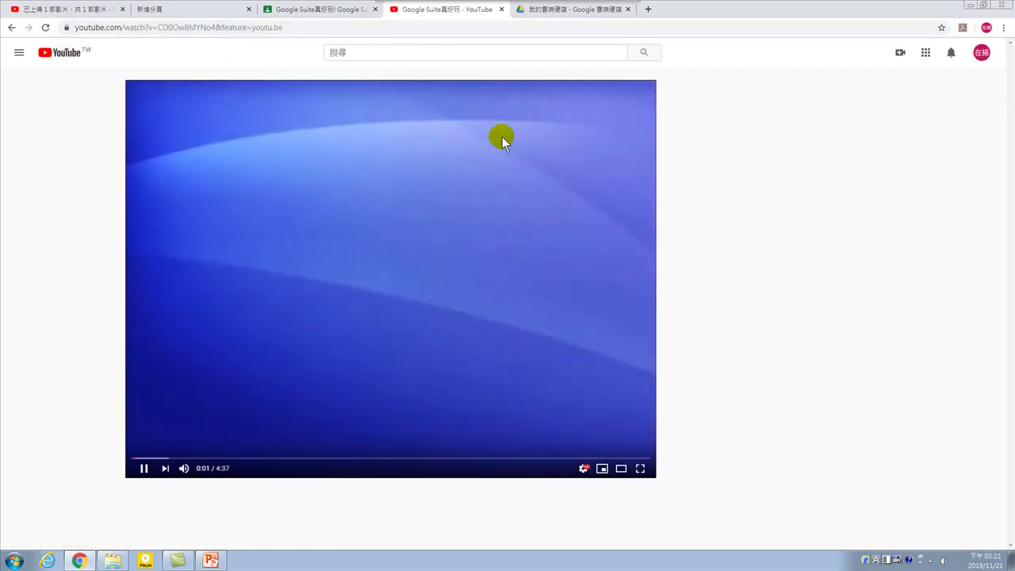
click(359, 26)
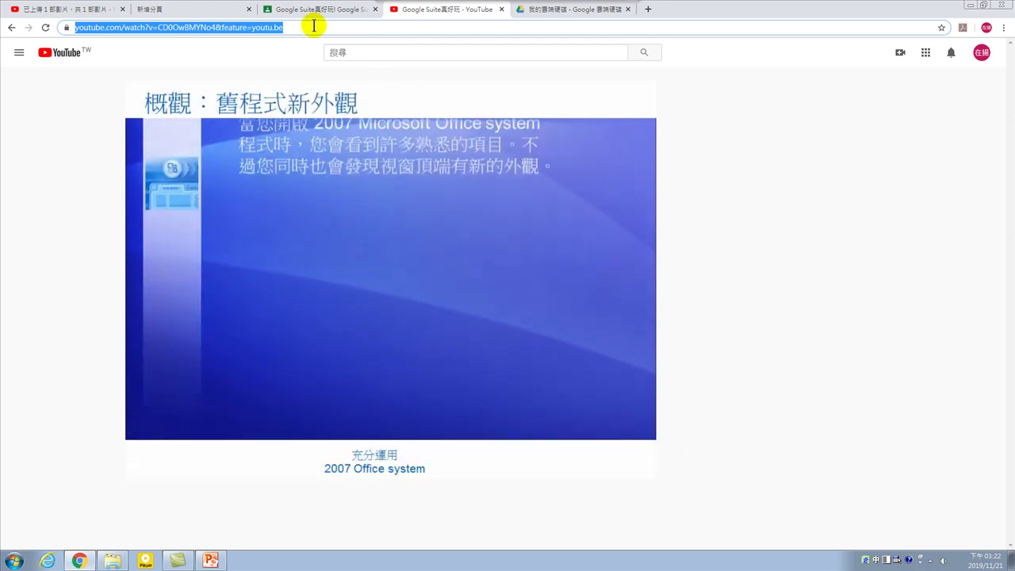
text(\)
key(BackSpace)
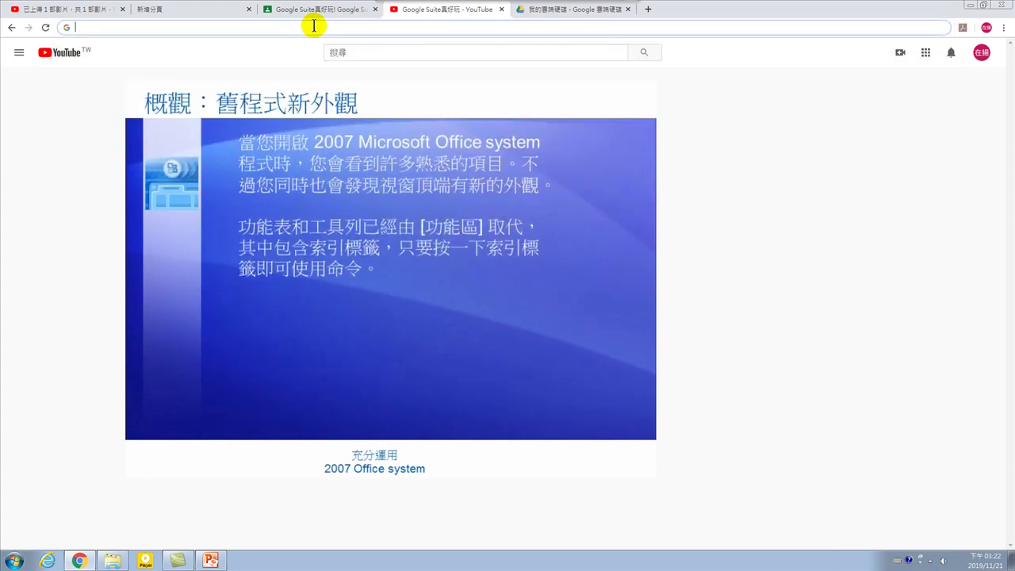
text(www.yout)
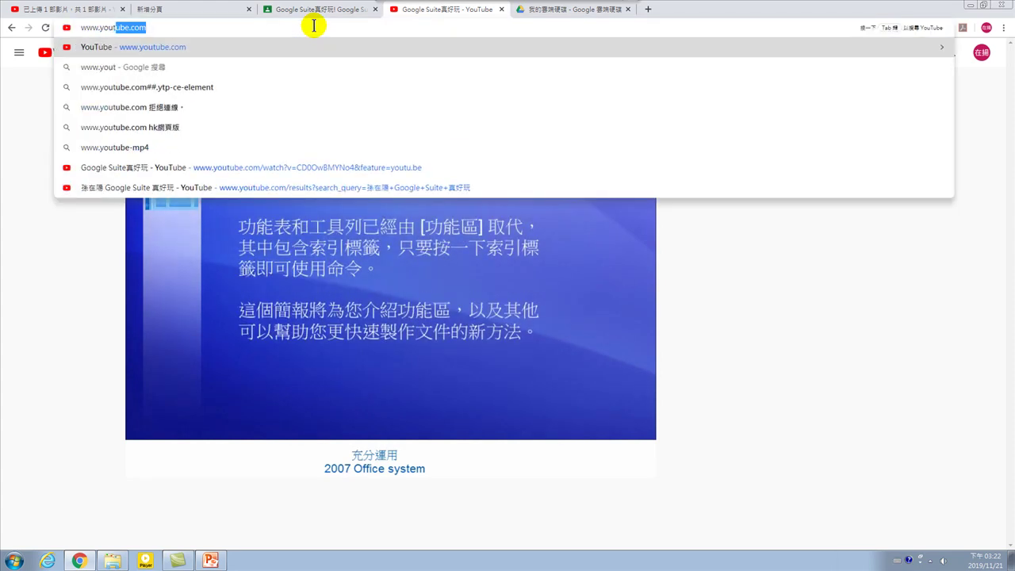
key(Return)
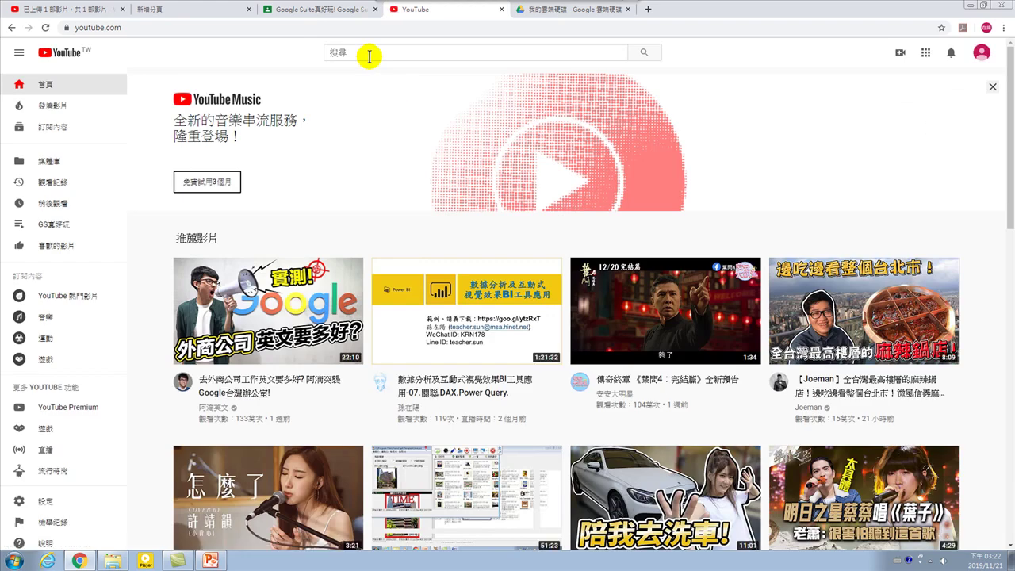
click(365, 54)
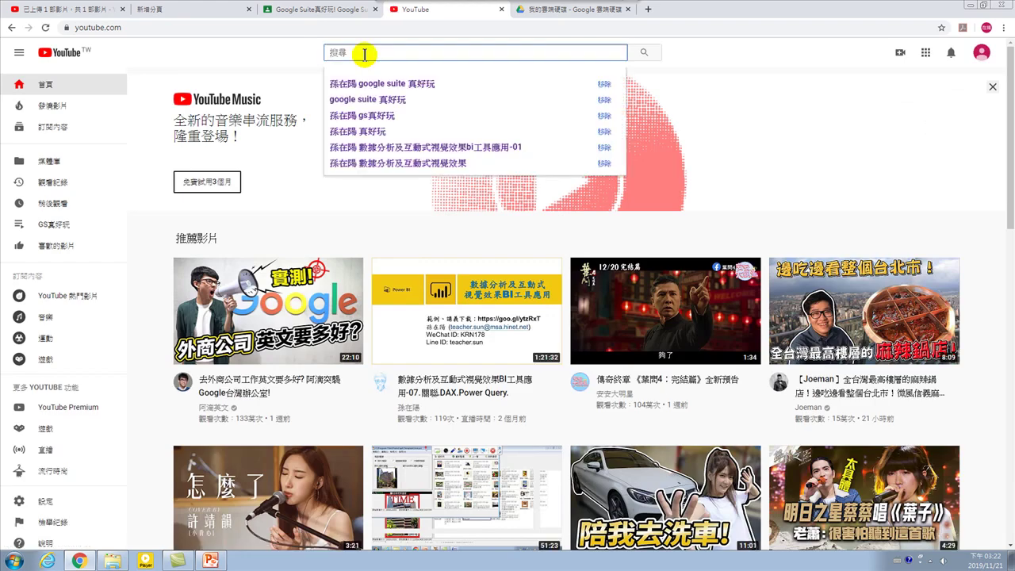
click(400, 83)
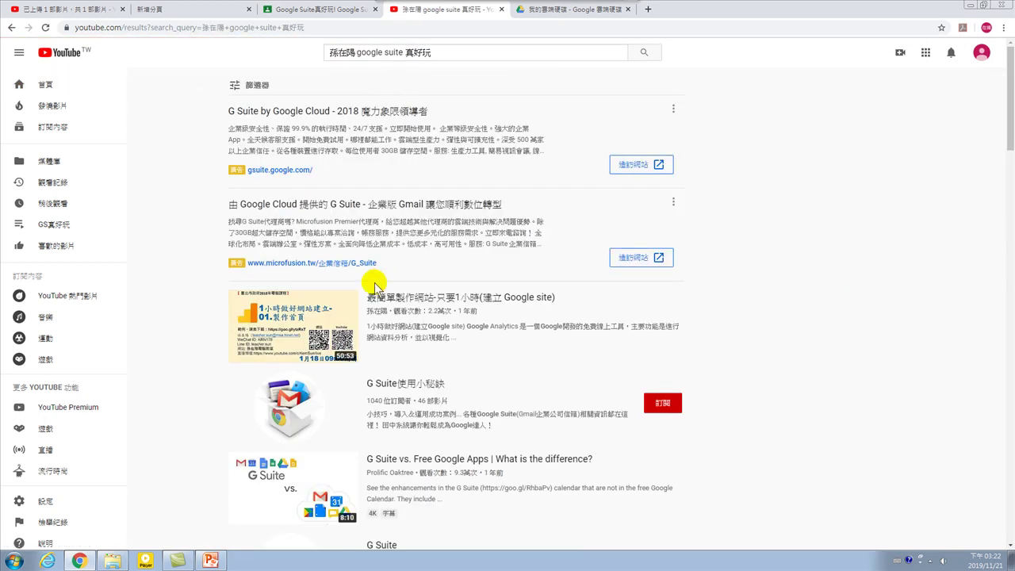
Scroll through the G Suite video results and back up to the search box.
scroll(420, 317, down, 3)
scroll(420, 325, down, 10)
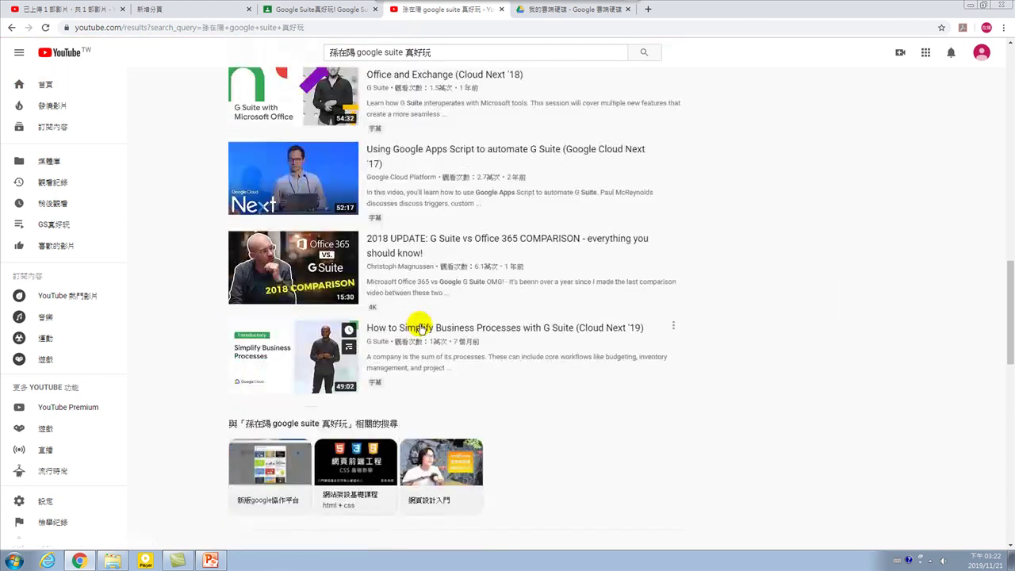
scroll(415, 370, down, 7)
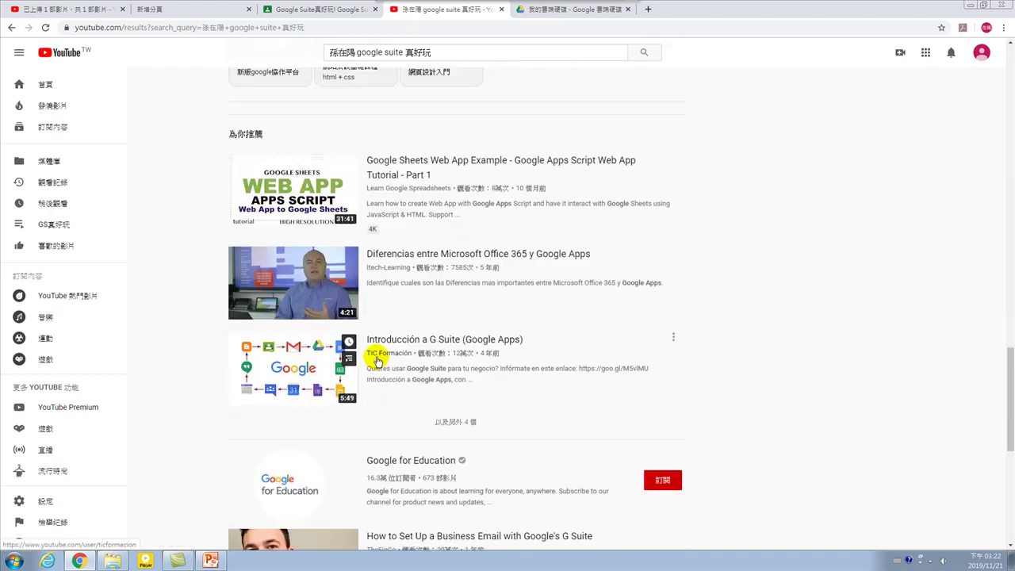
scroll(379, 362, down, 10)
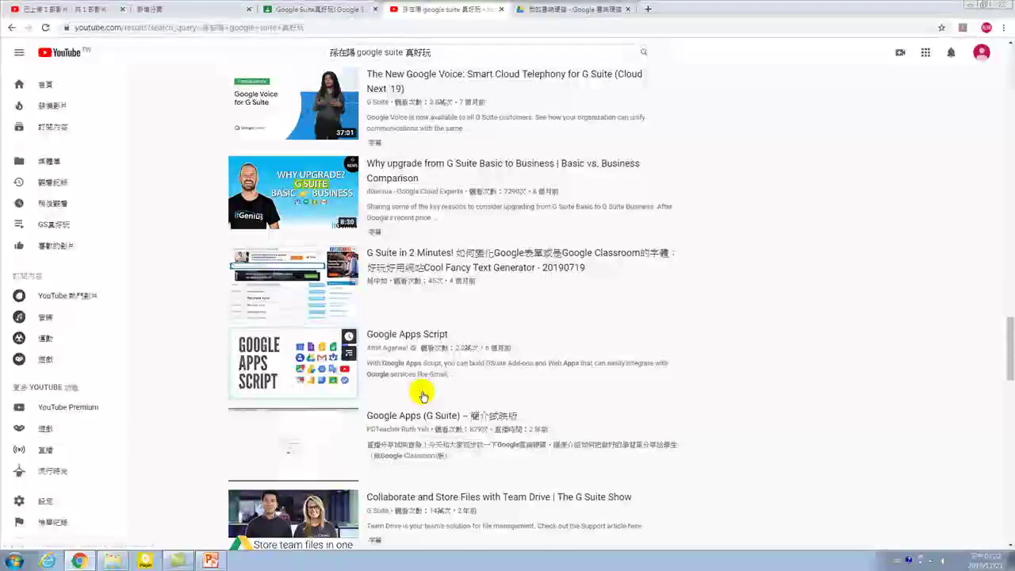
scroll(422, 396, down, 8)
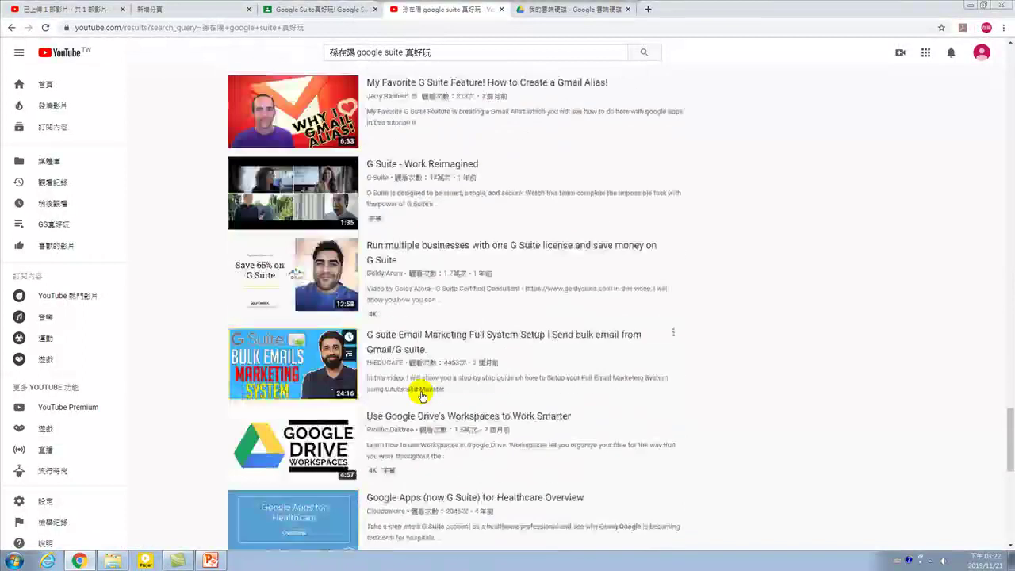
scroll(422, 396, down, 7)
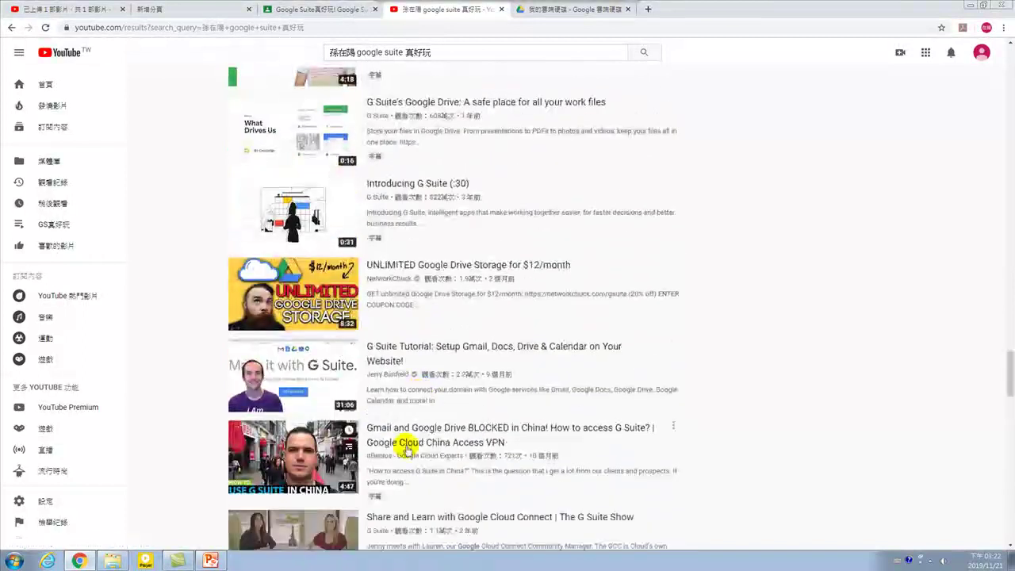
scroll(396, 465, down, 16)
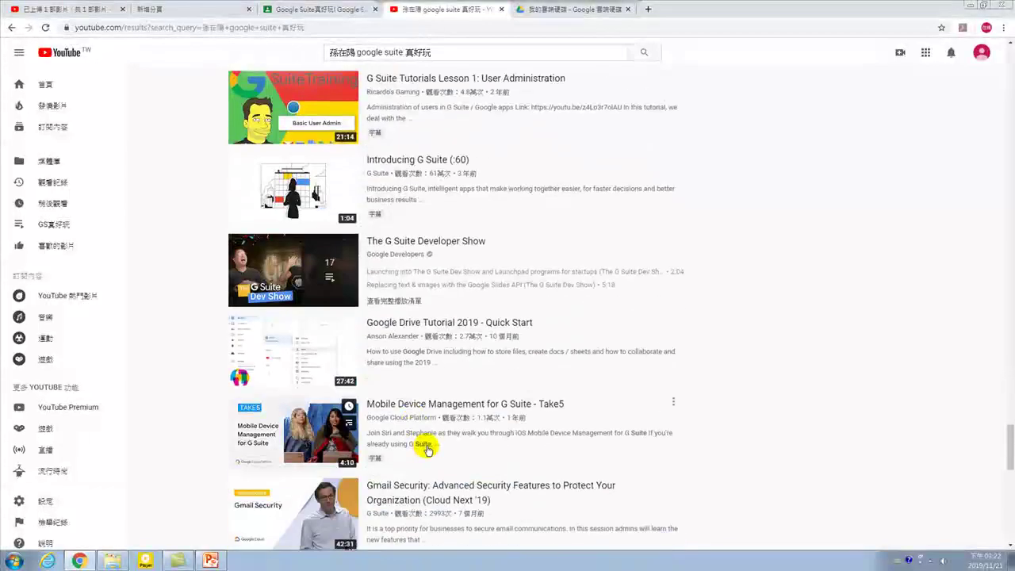
scroll(426, 450, down, 7)
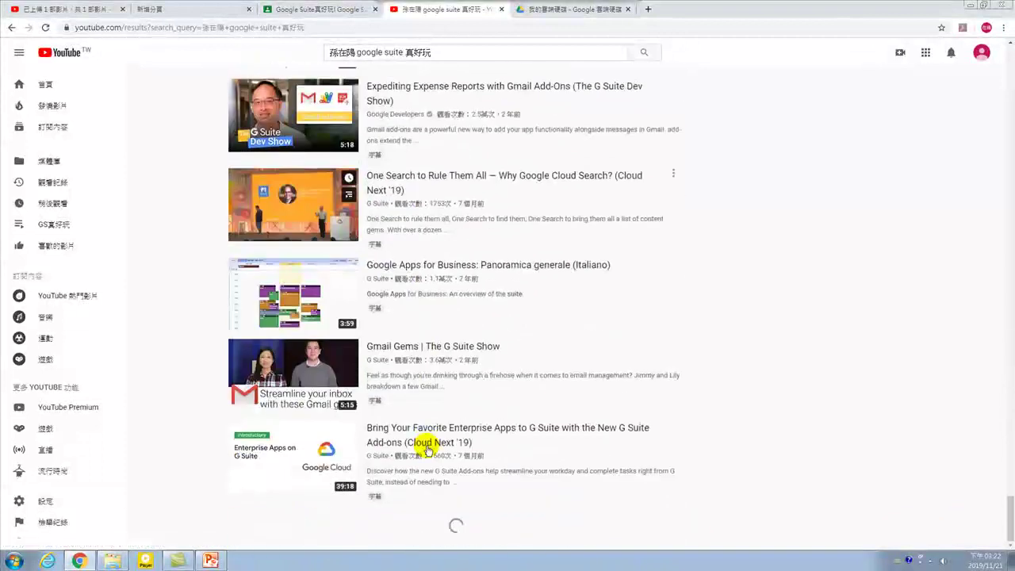
scroll(426, 450, down, 4)
scroll(426, 449, down, 13)
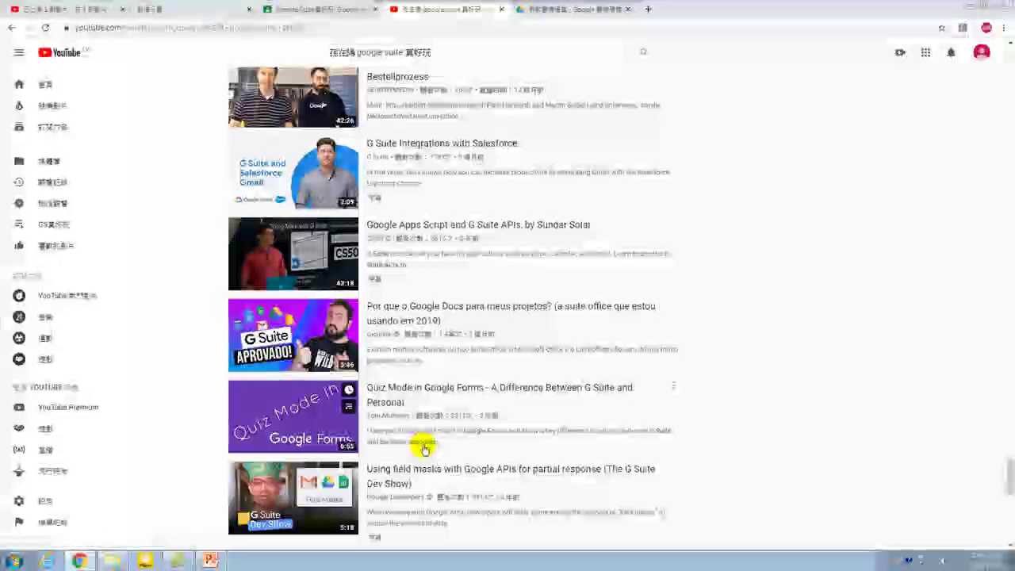
scroll(421, 450, down, 8)
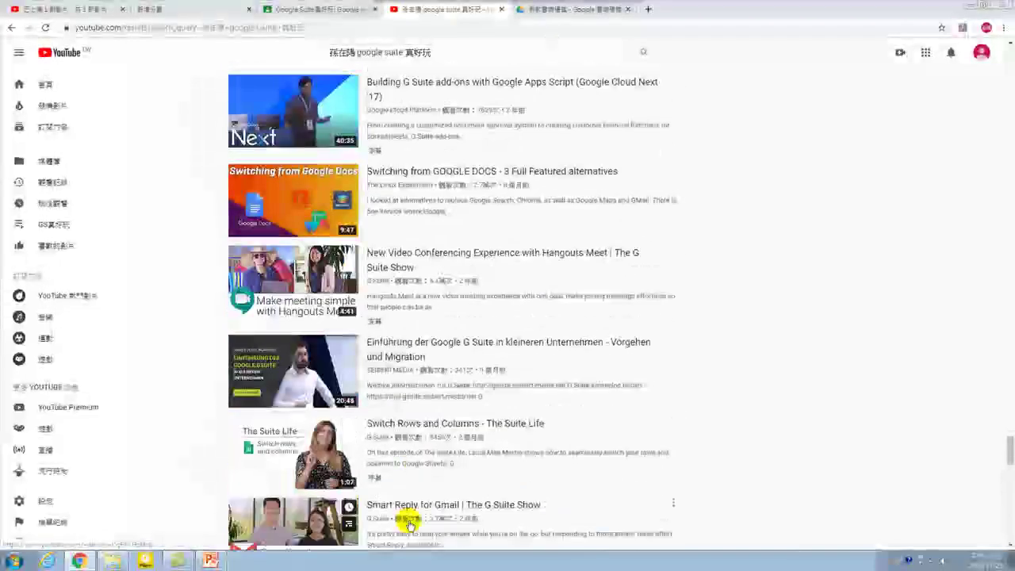
scroll(417, 487, up, 11)
scroll(441, 77, up, 12)
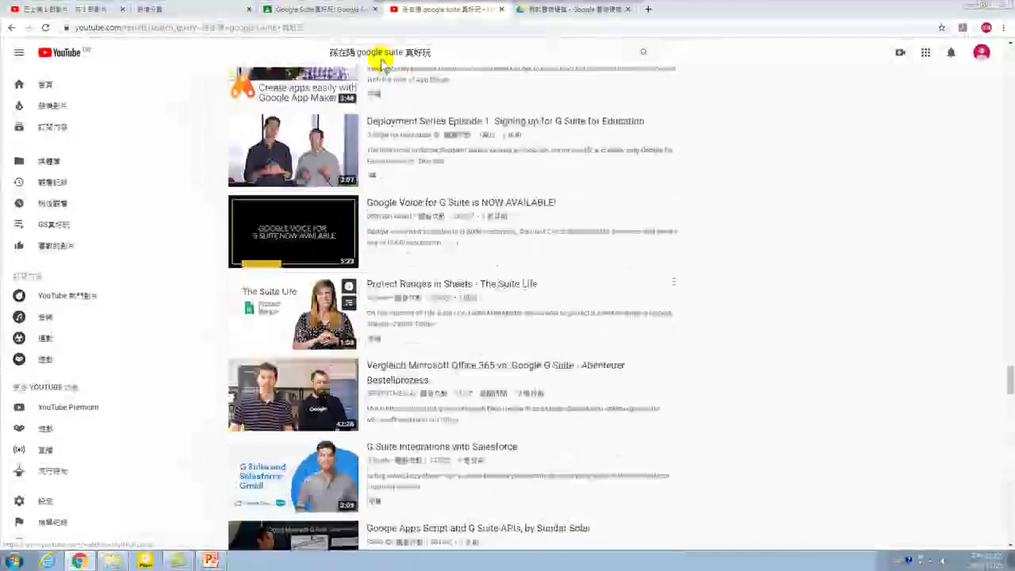
click(330, 51)
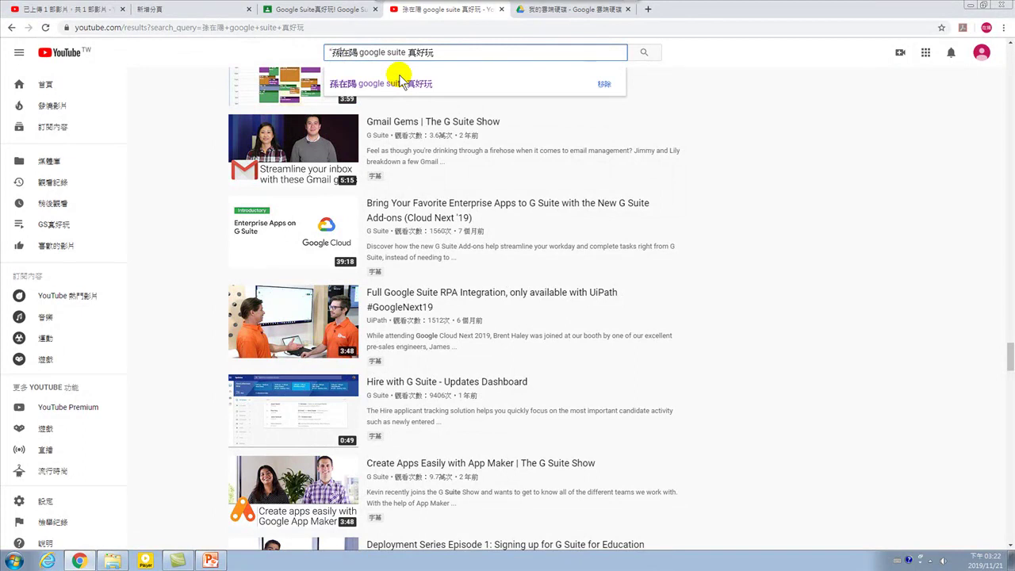
Search with the instructor's name quoted and the space before 真好玩 removed.
text(")
key(Return)
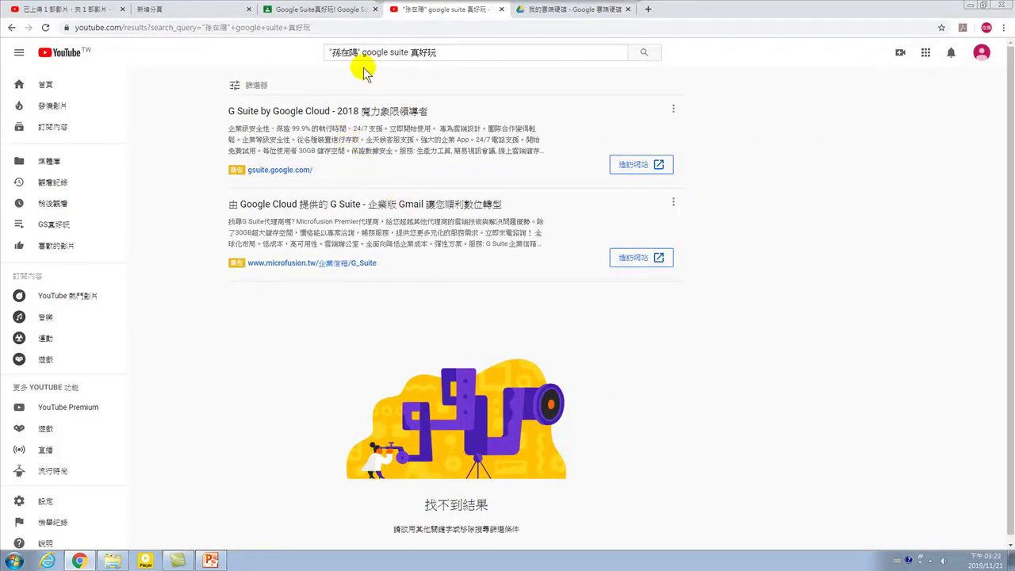
click(409, 53)
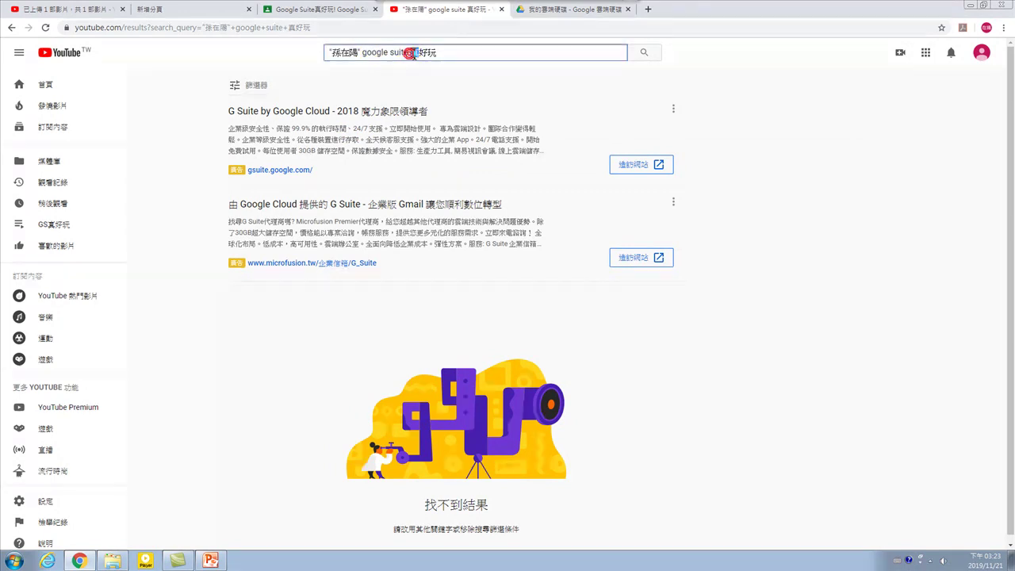
key(BackSpace)
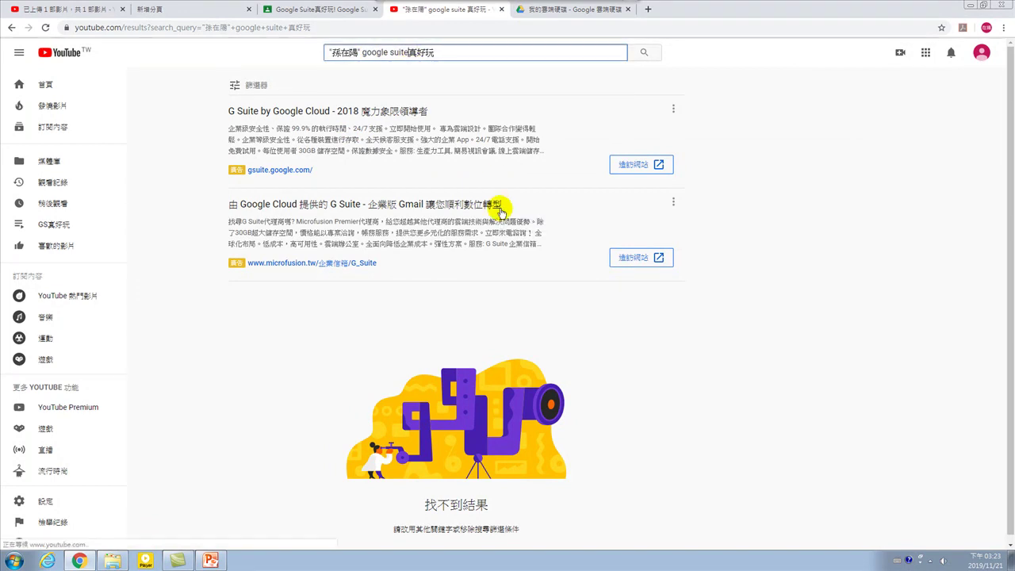
key(Return)
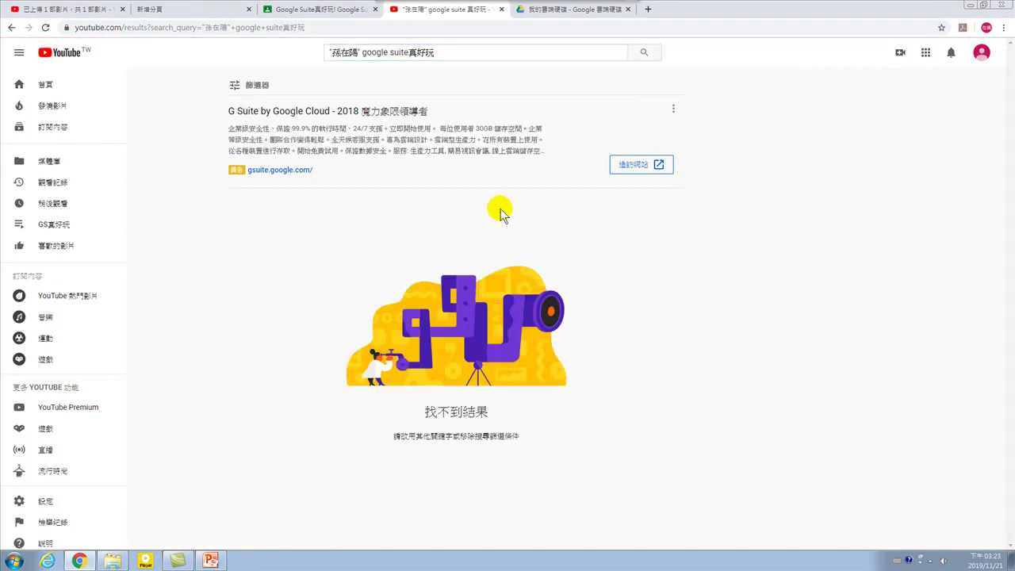
Open and close the account menu, then select the whole search query.
click(981, 54)
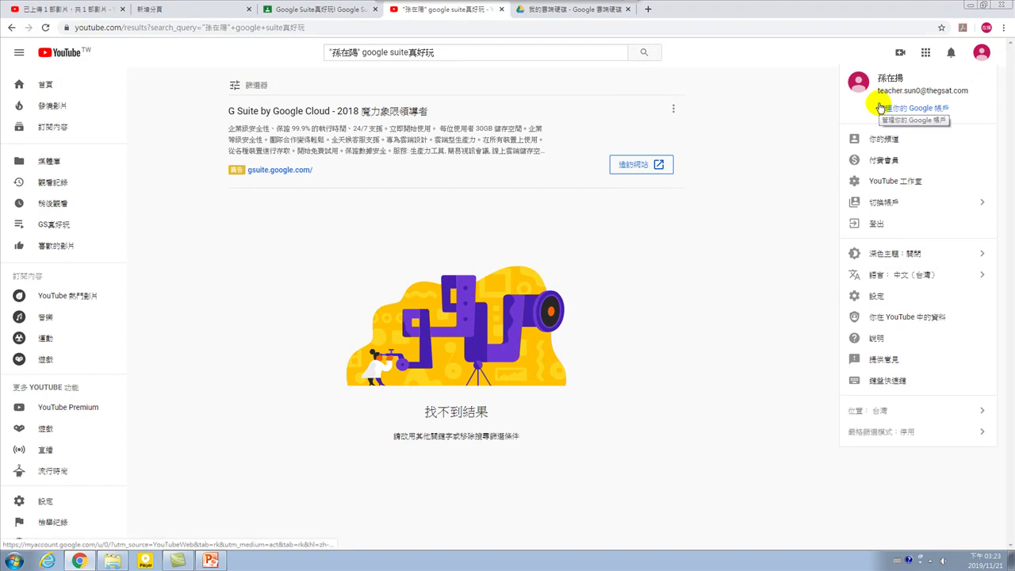
click(462, 53)
drag(462, 53, 324, 55)
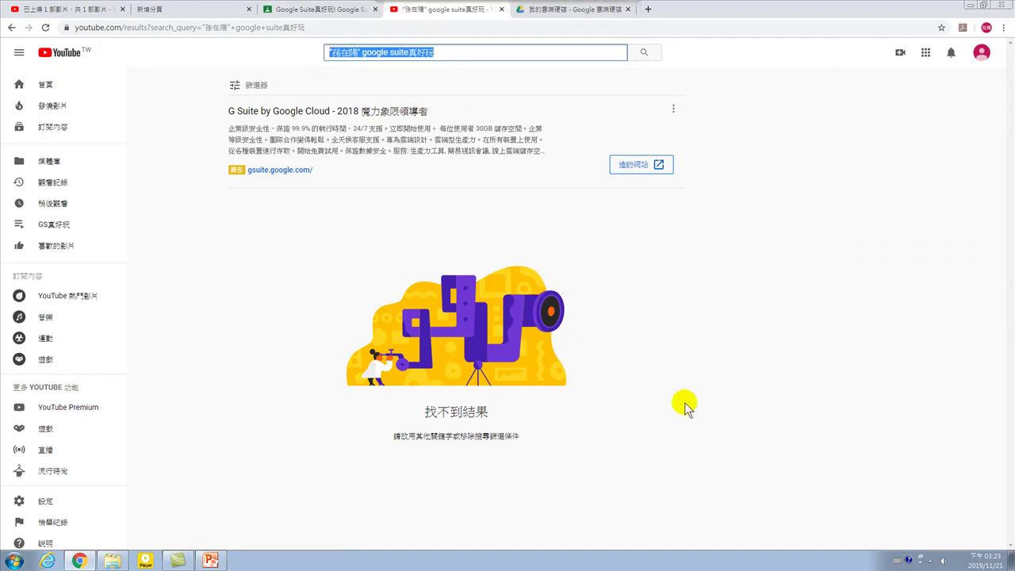
Search for the instructor's channel and open its newest video, 數位行銷素材製作Photocap-04.影像檔案格式.中文字體安裝.
text(ny)
key(BackSpace)
key(BackSpace)
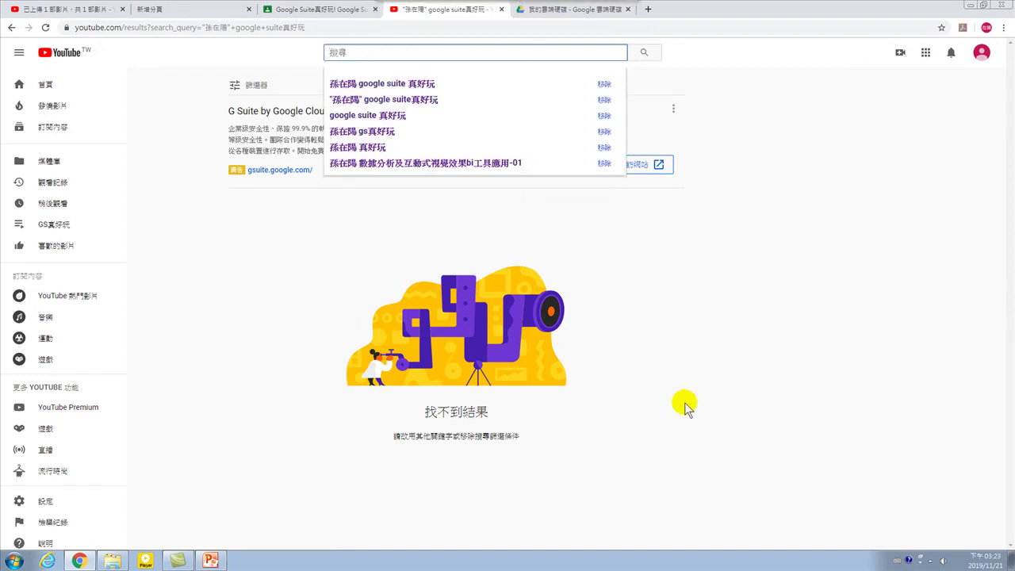
text(dhjv)
key(space)
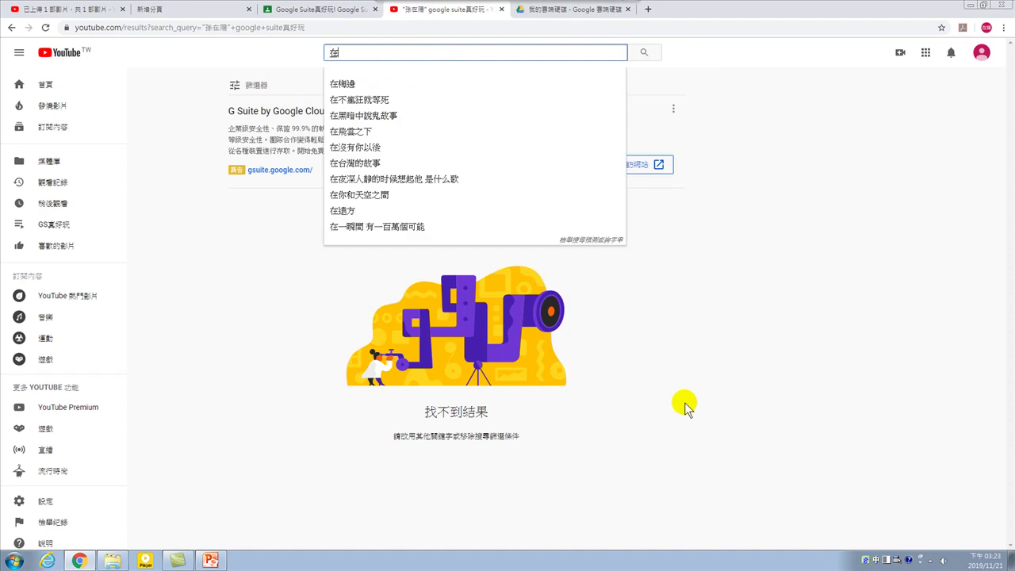
key(BackSpace)
text(ndhjv)
key(space)
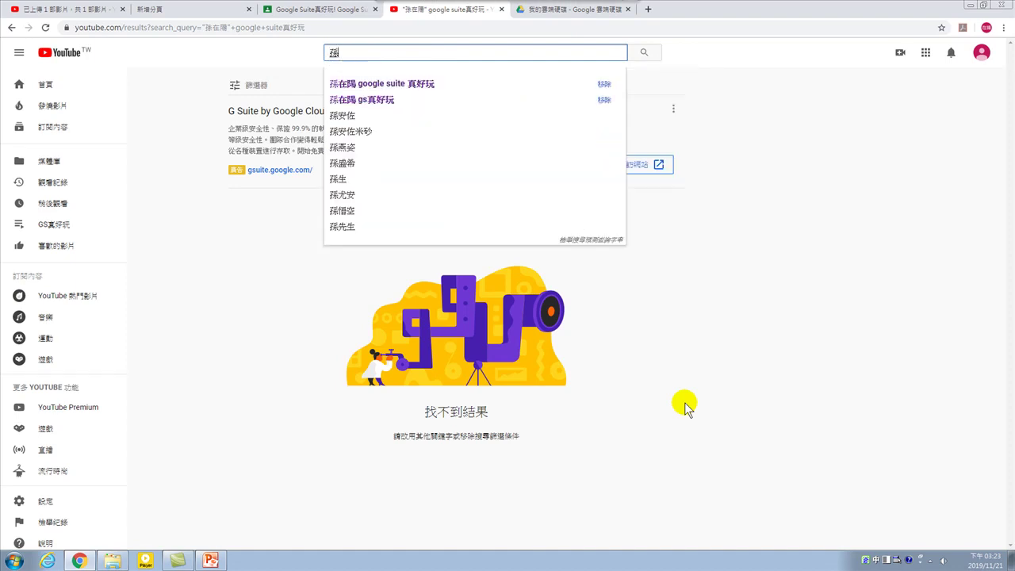
key(space)
text(nlamh)
key(space)
key(Return)
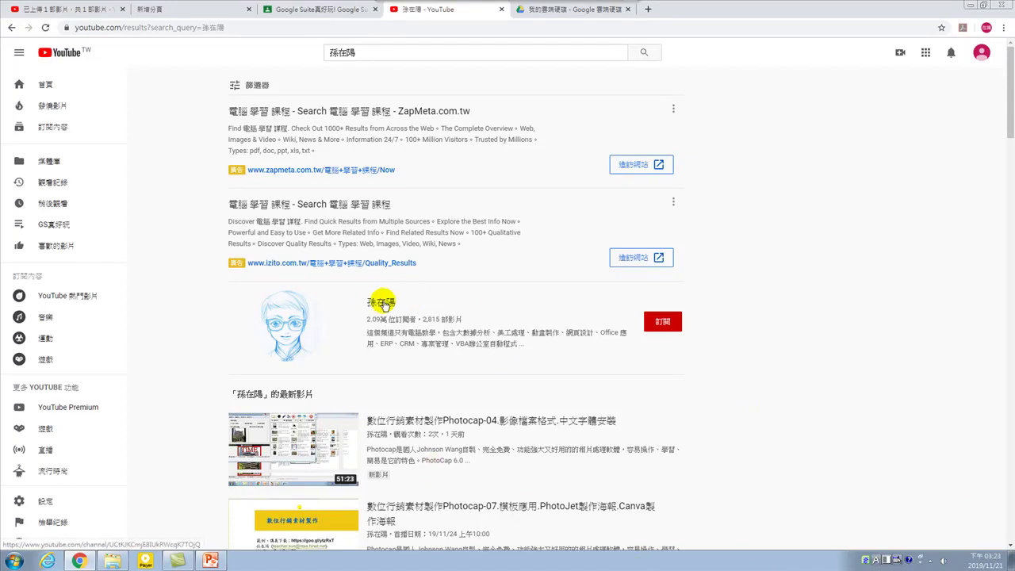
scroll(396, 420, down, 2)
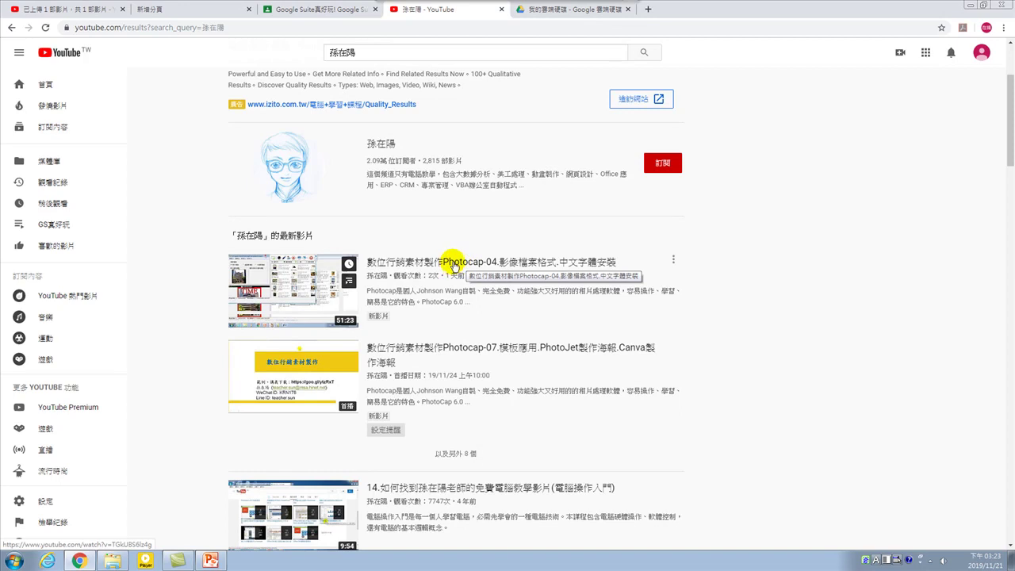
click(453, 262)
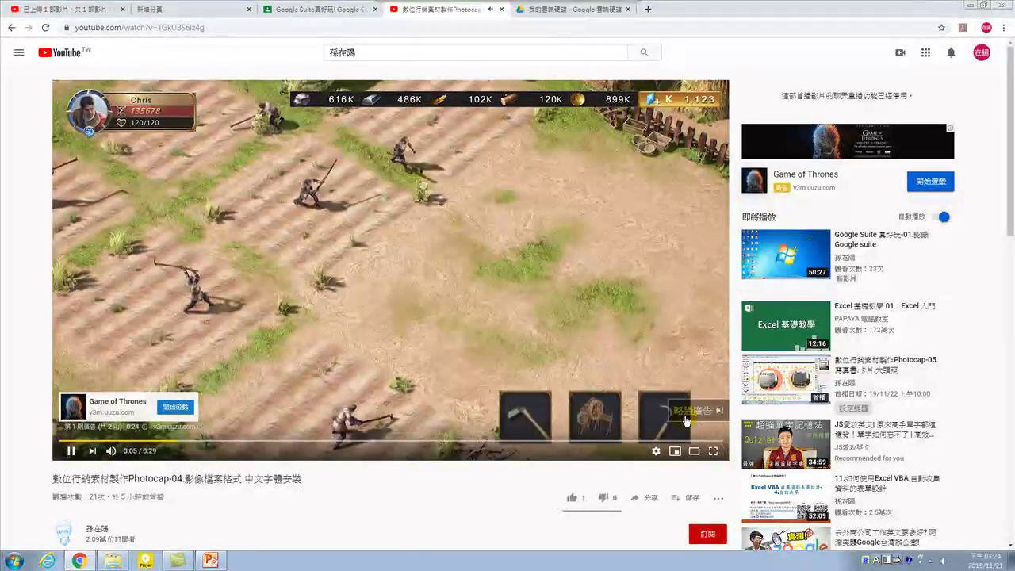
Skip the ad, pause the Photocap-04 tutorial and highlight its upload time.
click(682, 408)
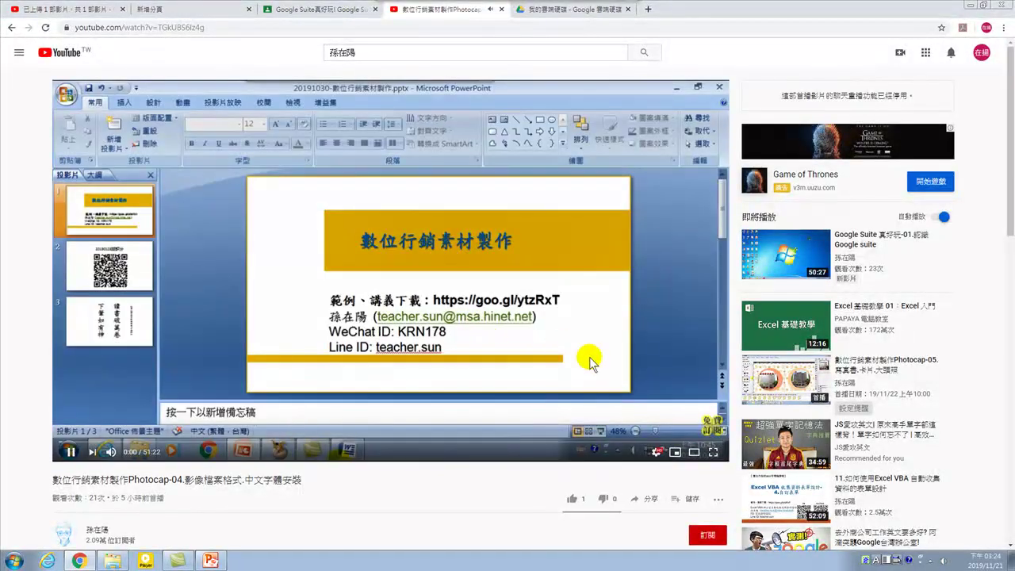
click(480, 256)
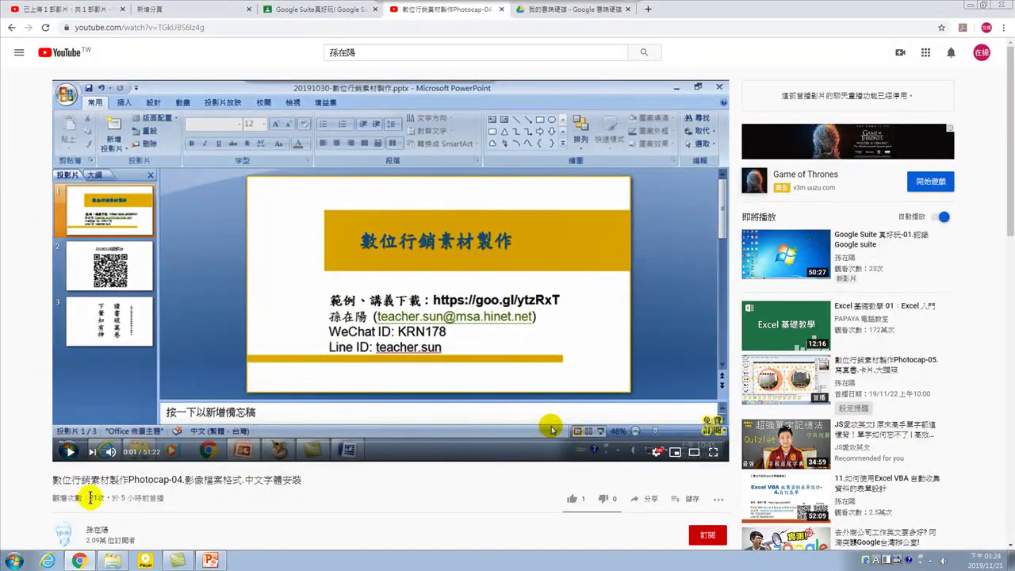
drag(124, 497, 147, 501)
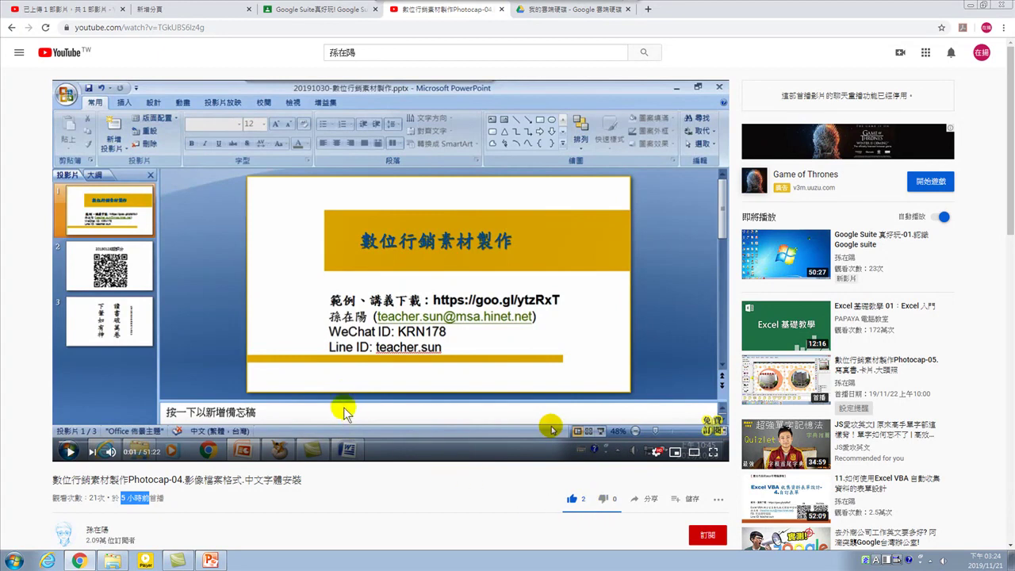
Scroll down to the empty comments, click the comment box, then scroll back to the player.
scroll(349, 410, down, 2)
scroll(317, 420, down, 1)
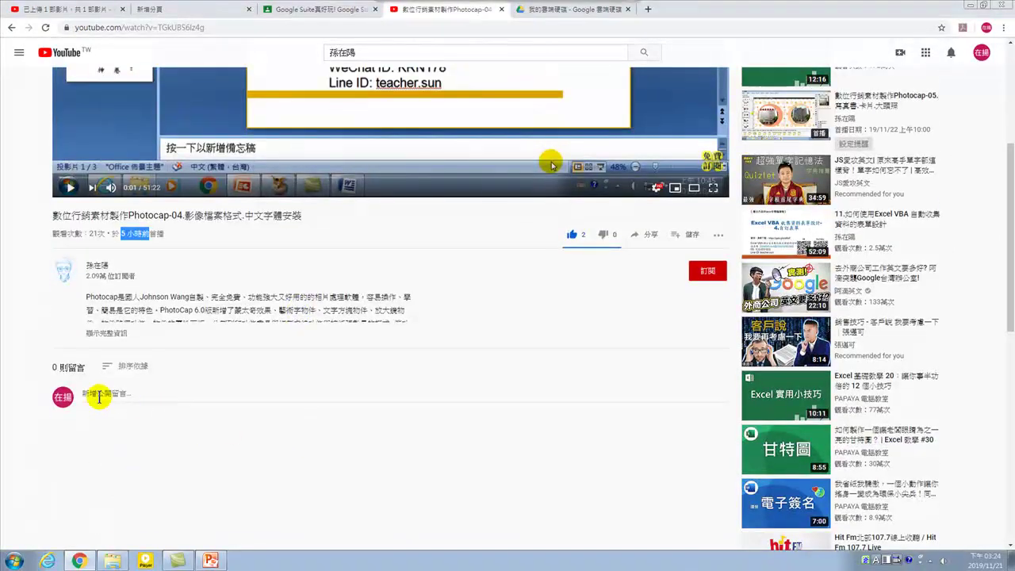
click(121, 390)
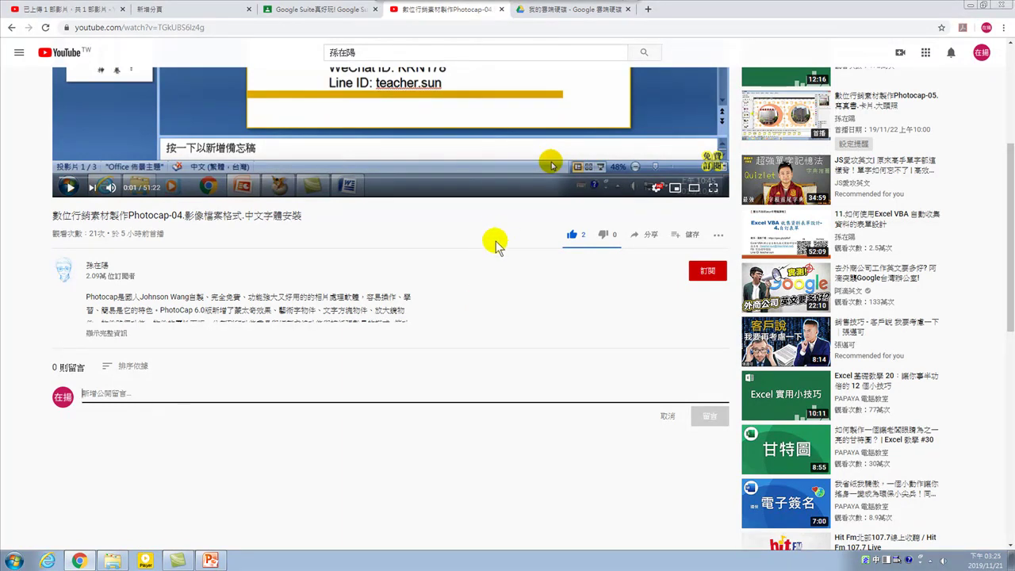
scroll(476, 230, up, 3)
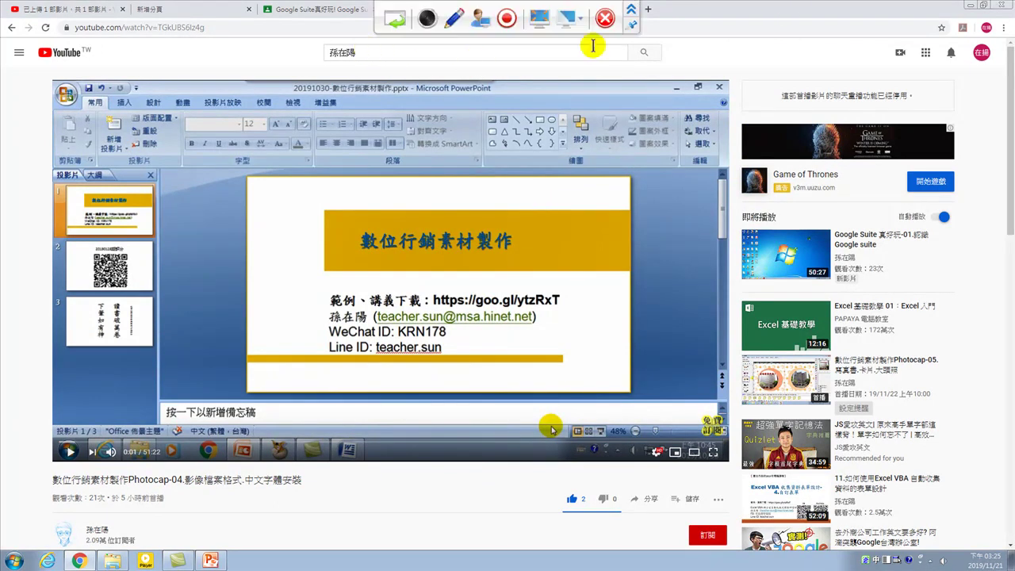
click(647, 9)
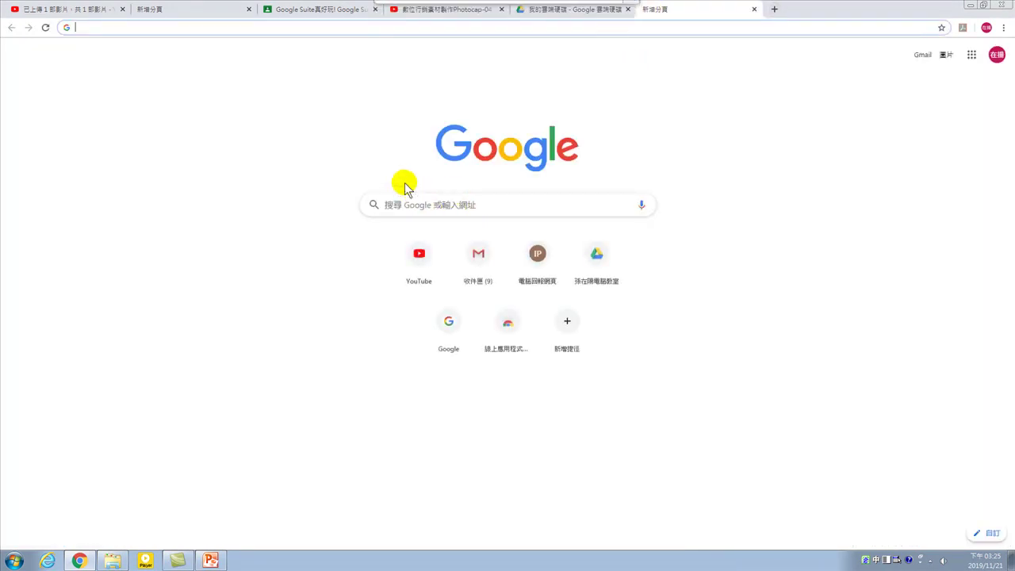
text(ht)
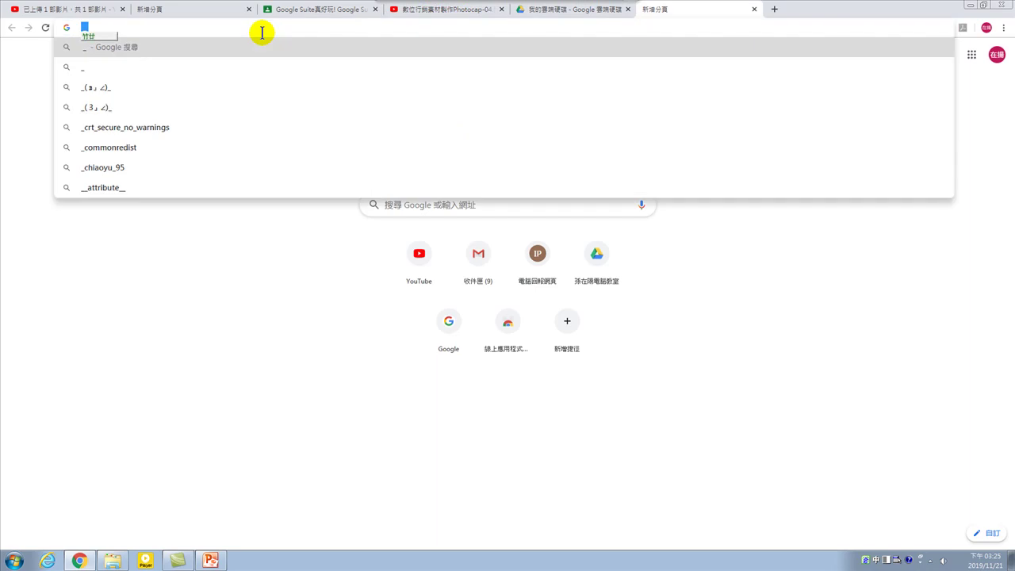
key(Escape)
text(https)
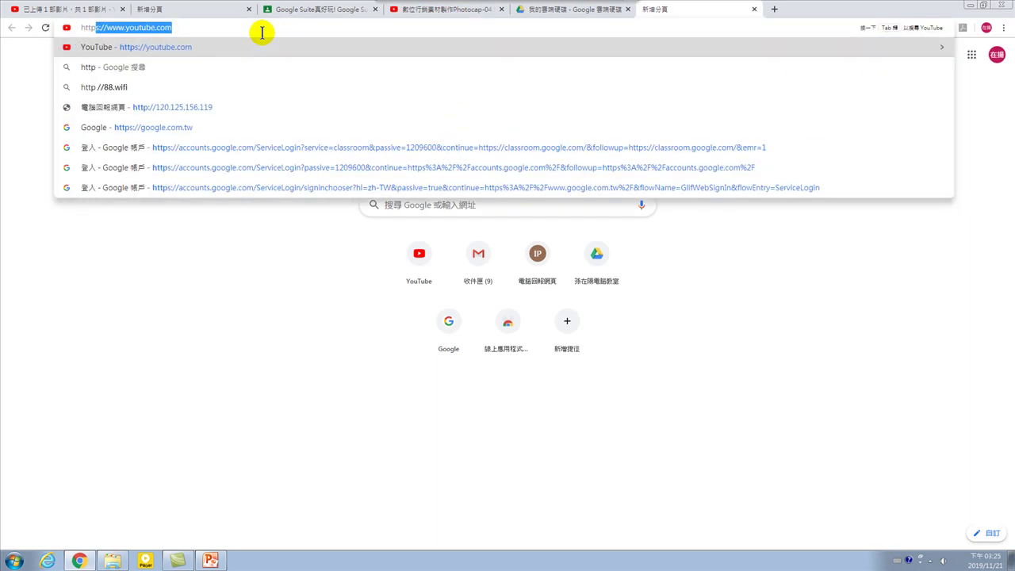
text(://goo)
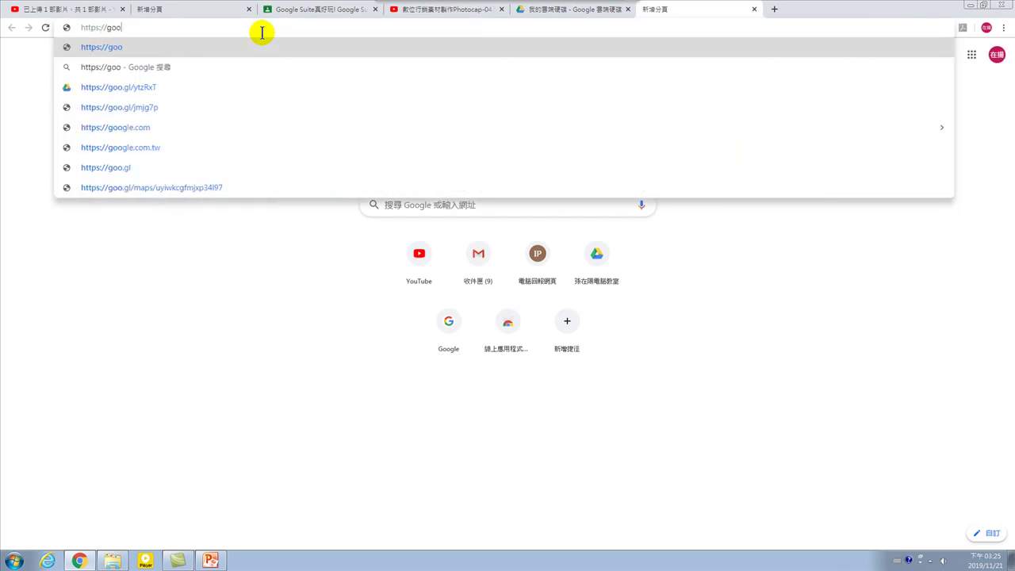
text(.gl/)
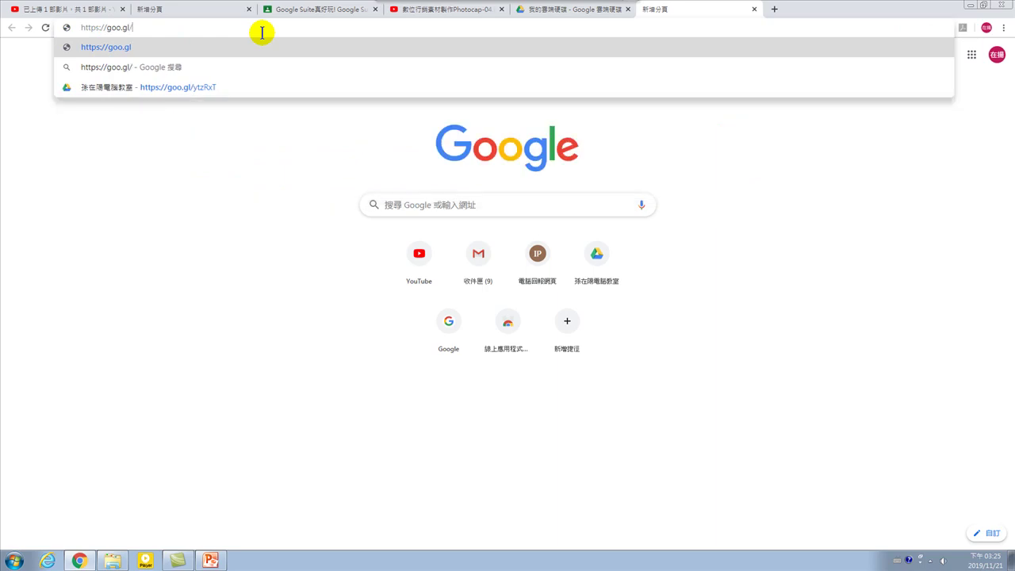
text(ytzRx)
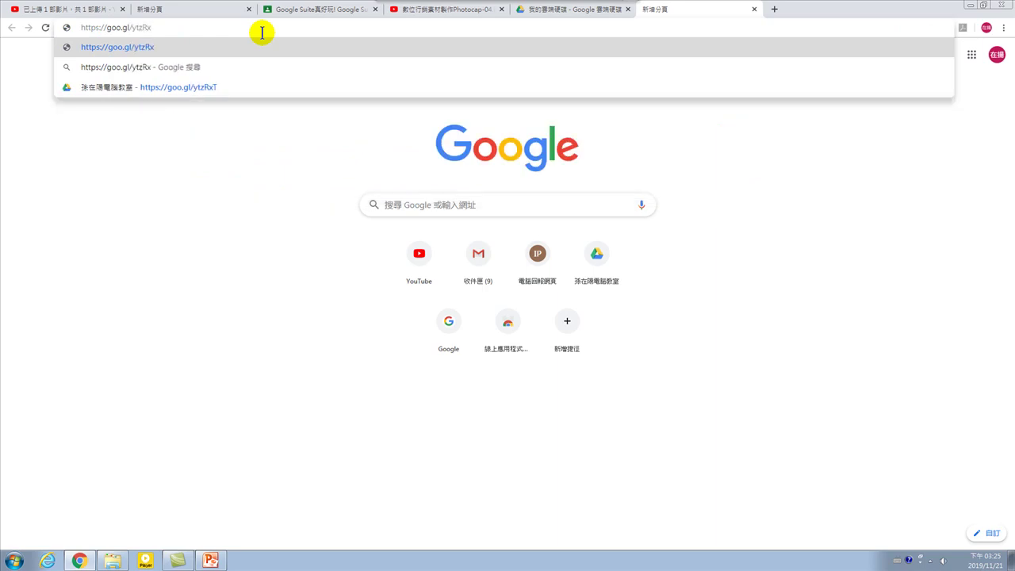
text(T)
key(Return)
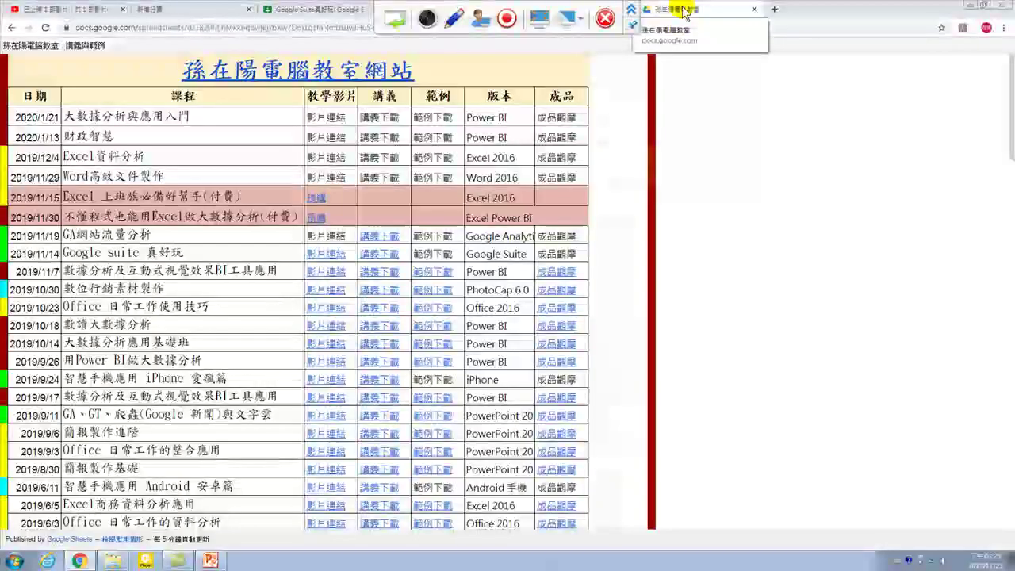
Cycle through the Drive, Photocap-04 video, course sheet and Classroom tabs, ending on the upload share page.
click(609, 10)
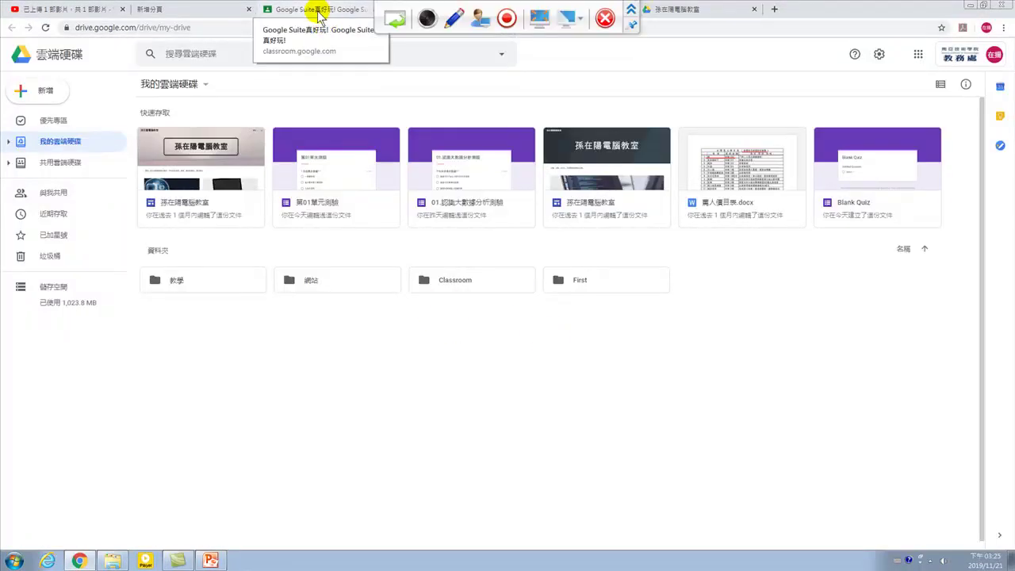
click(631, 10)
click(448, 11)
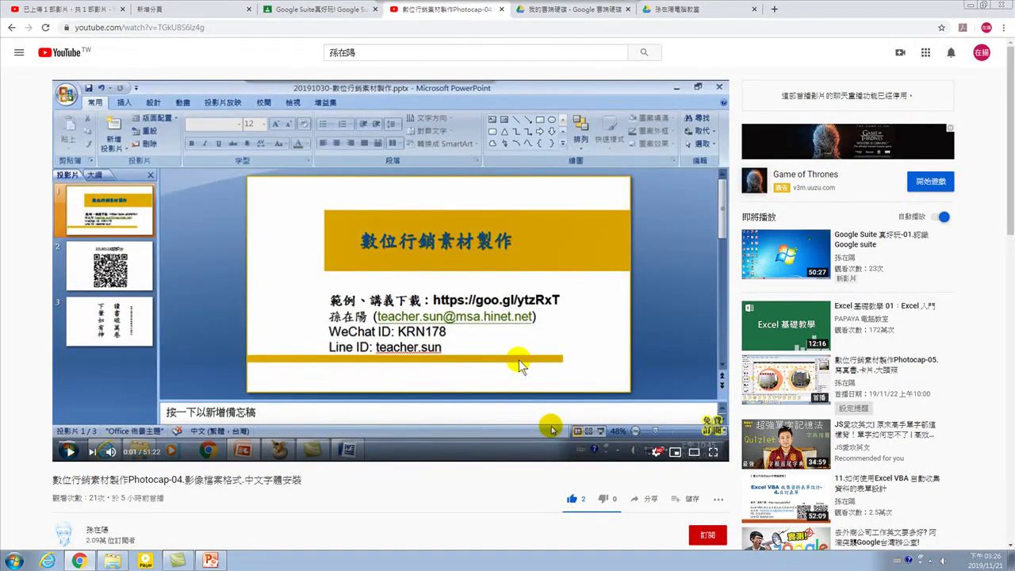
scroll(378, 449, down, 2)
scroll(378, 449, down, 2)
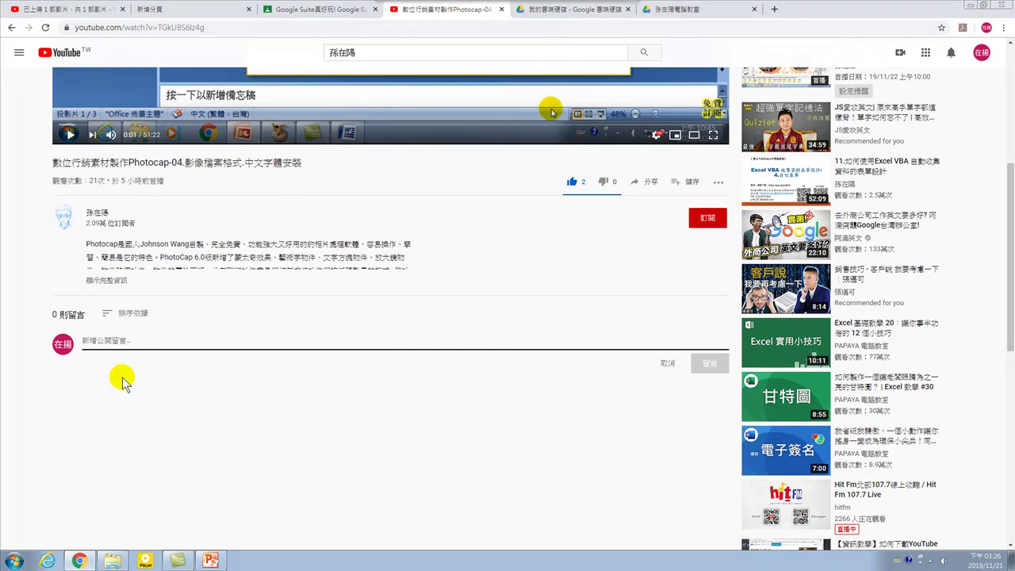
click(674, 15)
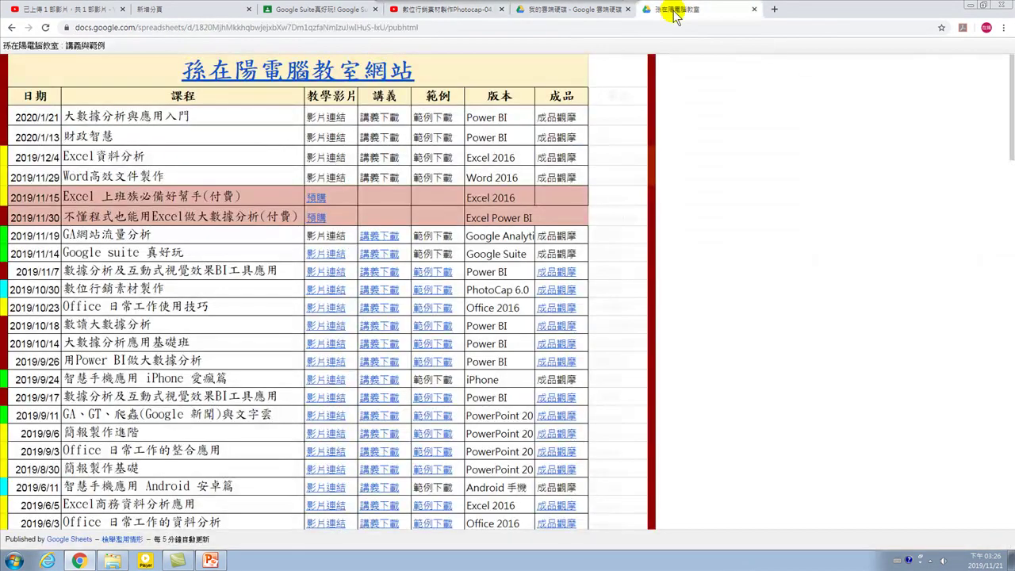
click(311, 9)
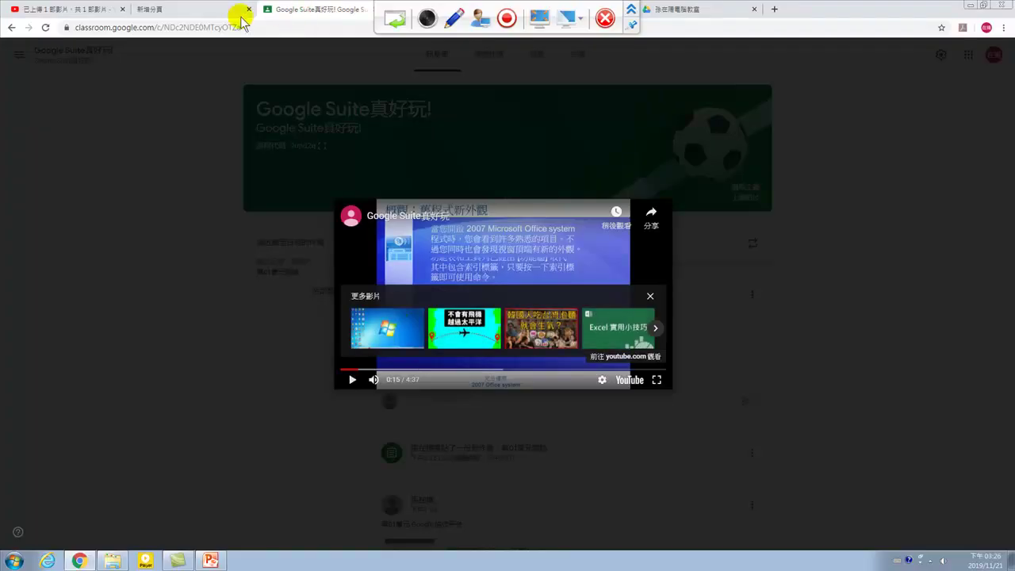
click(75, 9)
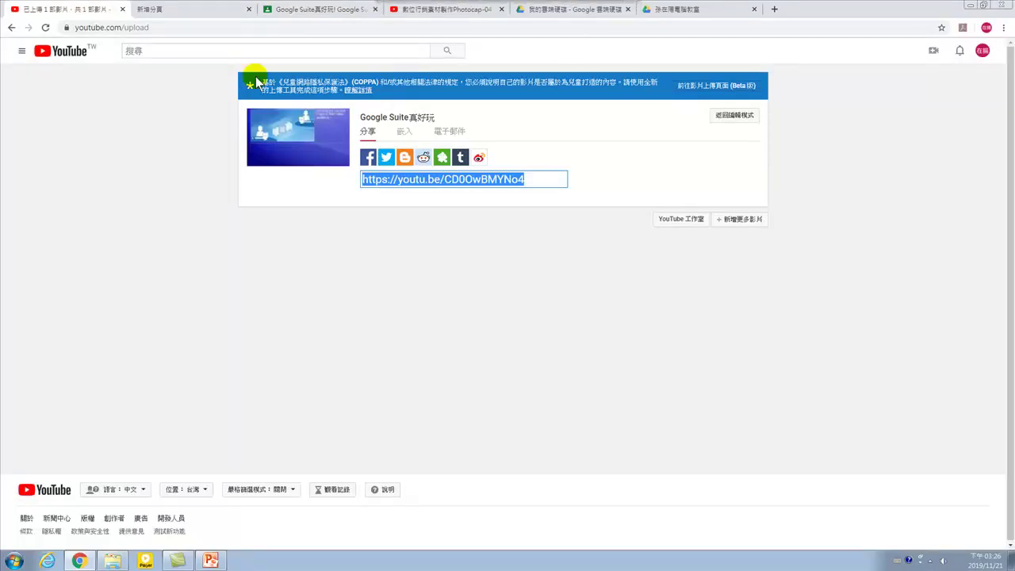